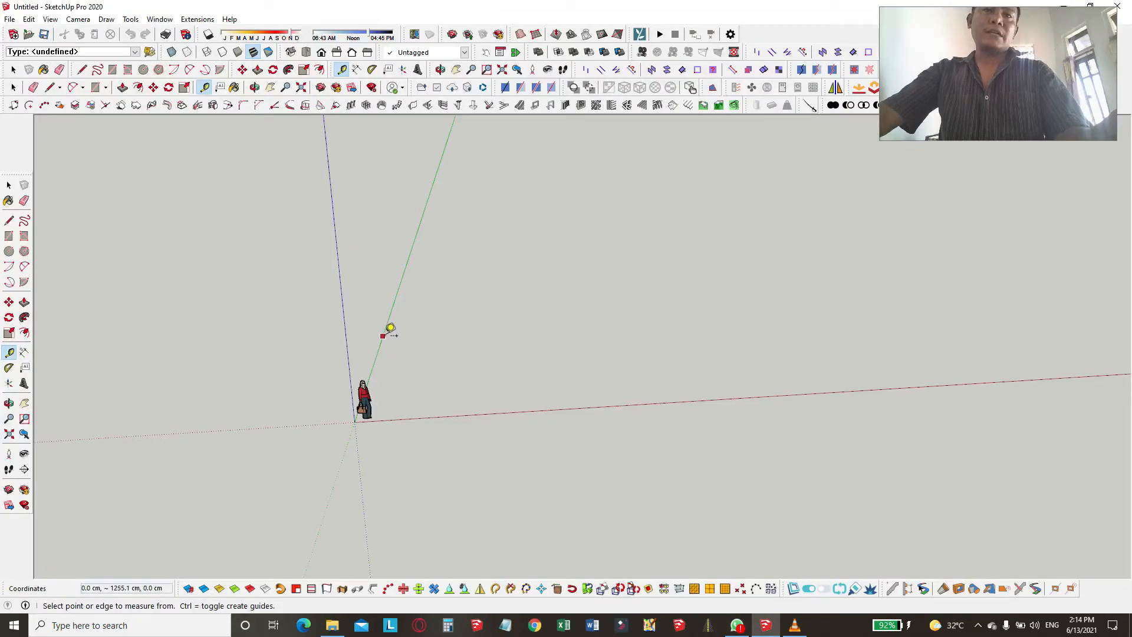
# - Place a construction guide about 379 cm from the green axis and another about 544 cm from the red axis
pyautogui.click(385, 334)
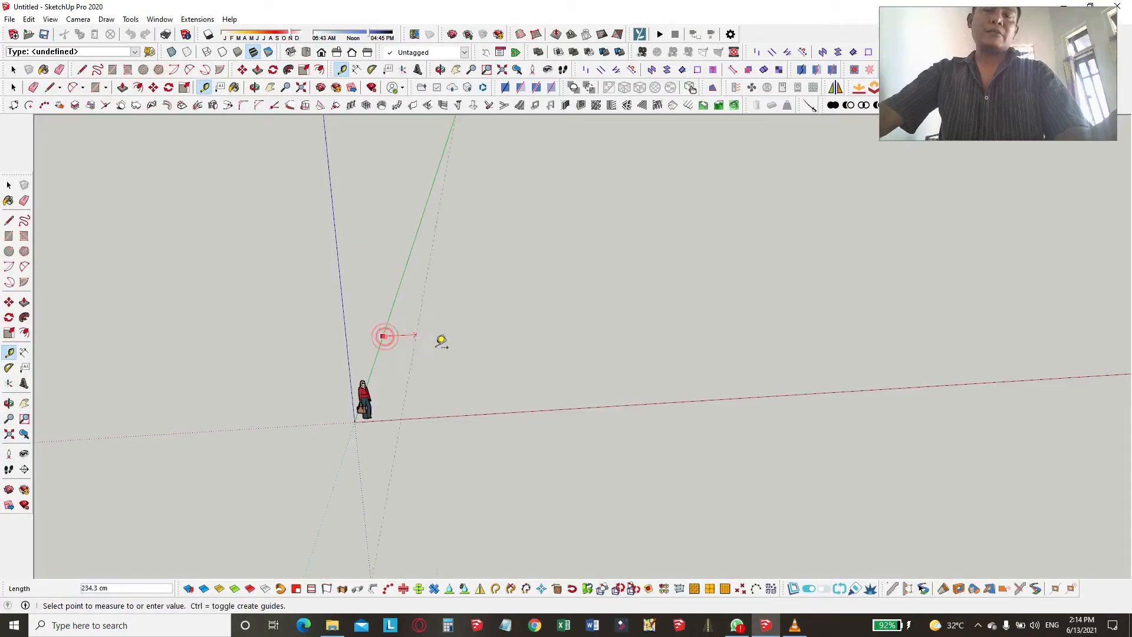
pyautogui.click(455, 342)
pyautogui.click(506, 412)
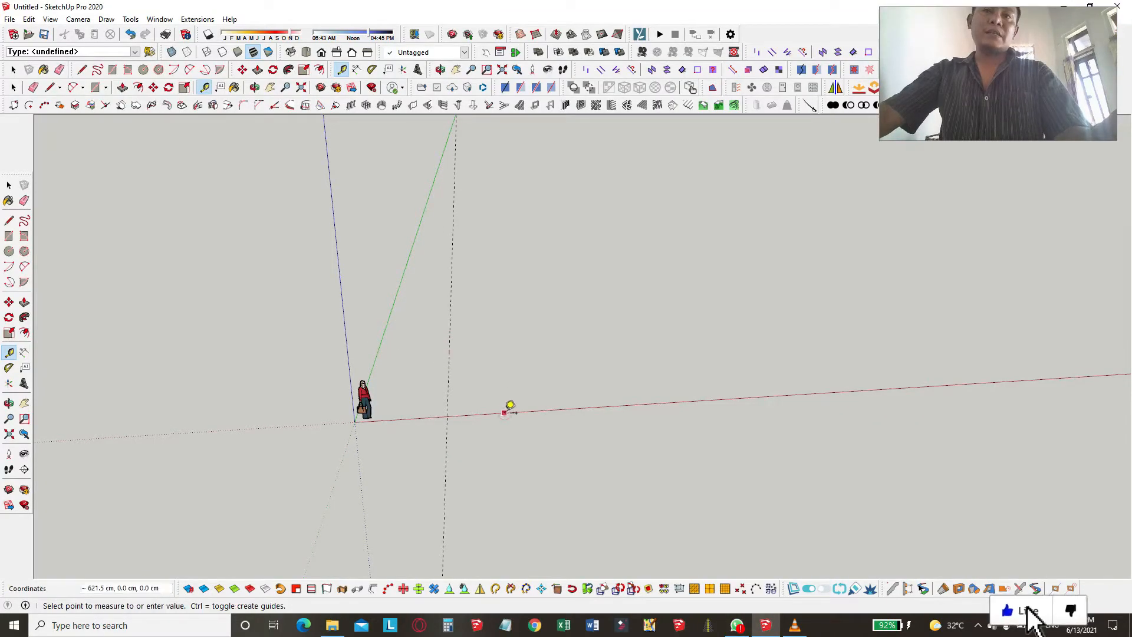
pyautogui.click(513, 370)
pyautogui.moveTo(449, 326); pyautogui.dragTo(385, 453, button='middle')
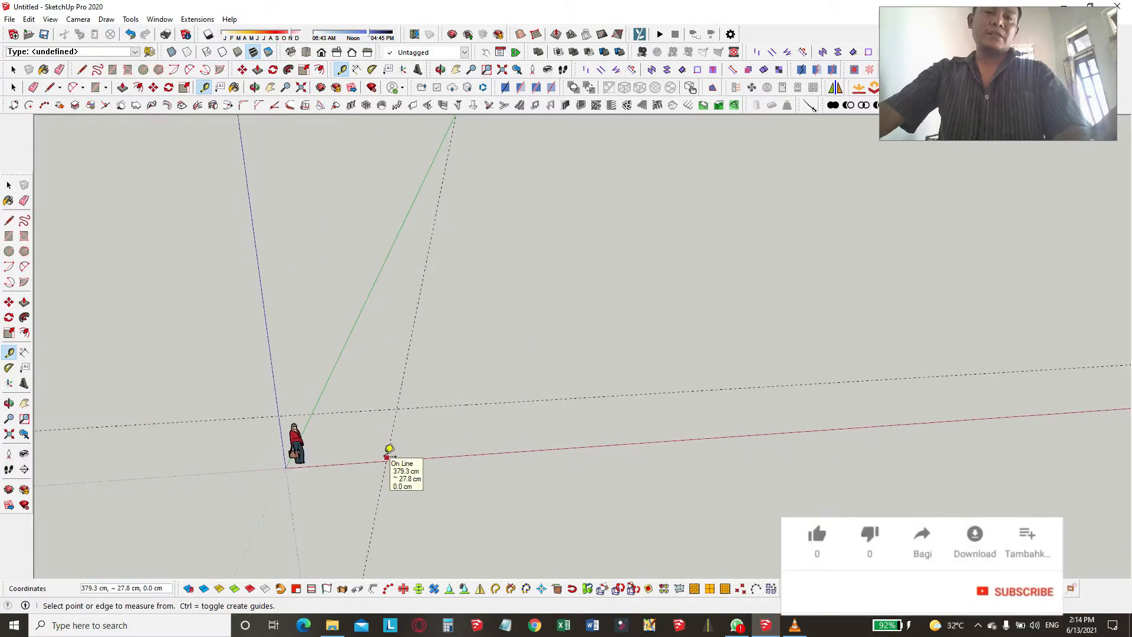
# - Draw a large ground rectangle, about 2752.9 by 10658.8 cm, around the origin and the two guides
pyautogui.press('r')
pyautogui.click(417, 193)
pyautogui.click(973, 455)
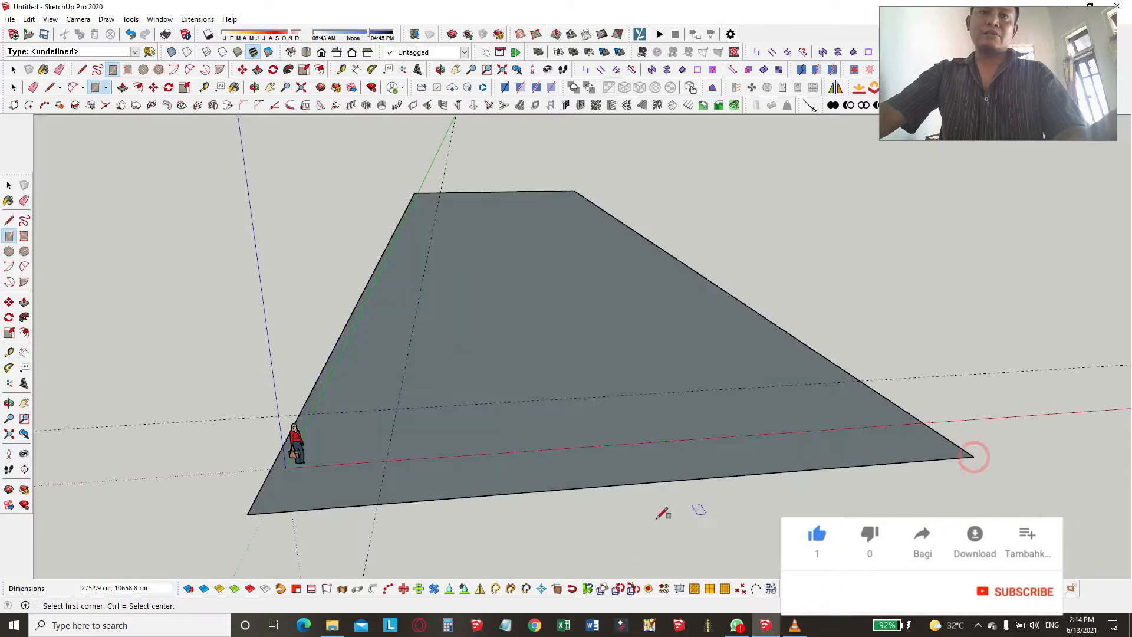
pyautogui.press('space')
pyautogui.click(569, 331)
pyautogui.moveTo(298, 443)
pyautogui.mouseDown(button='middle')
pyautogui.moveTo(432, 432)
pyautogui.moveTo(455, 498)
pyautogui.moveTo(372, 468)
pyautogui.moveTo(430, 406)
pyautogui.moveTo(819, 301)
pyautogui.moveTo(519, 443)
pyautogui.moveTo(450, 423)
pyautogui.moveTo(551, 419)
pyautogui.moveTo(354, 487)
pyautogui.moveTo(502, 450)
pyautogui.mouseUp(button='middle')
pyautogui.click(844, 285)
pyautogui.moveTo(677, 401)
pyautogui.mouseDown(button='middle')
pyautogui.moveTo(719, 409)
pyautogui.moveTo(298, 331)
pyautogui.mouseUp(button='middle')
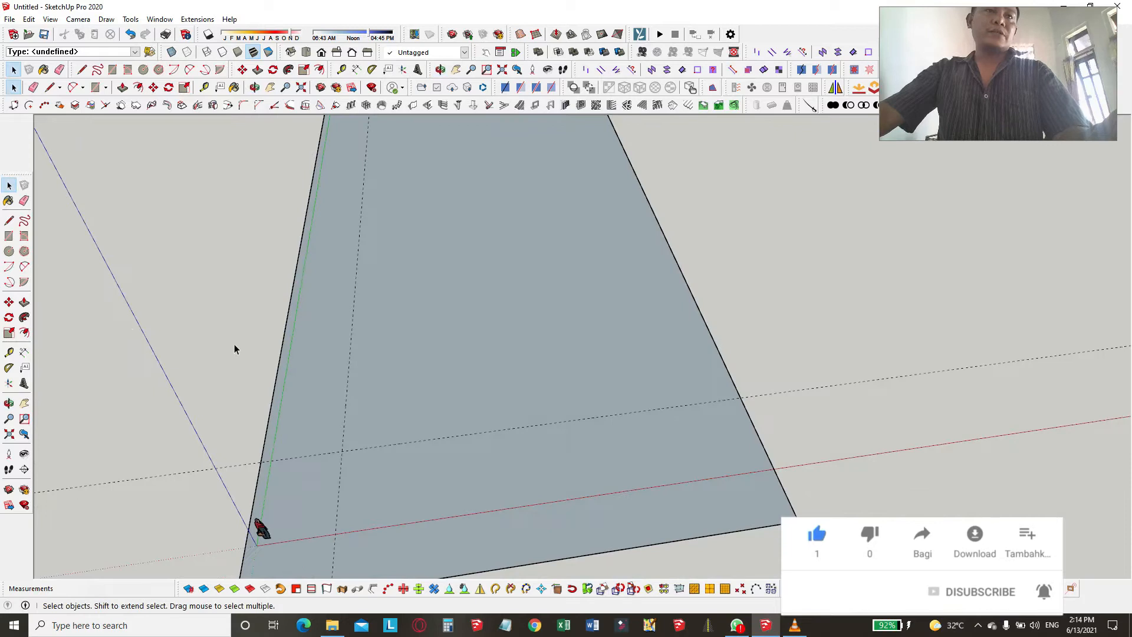
# - Add two more guides parallel to the green axis, each 350 cm beyond the previous one
pyautogui.click(10, 353)
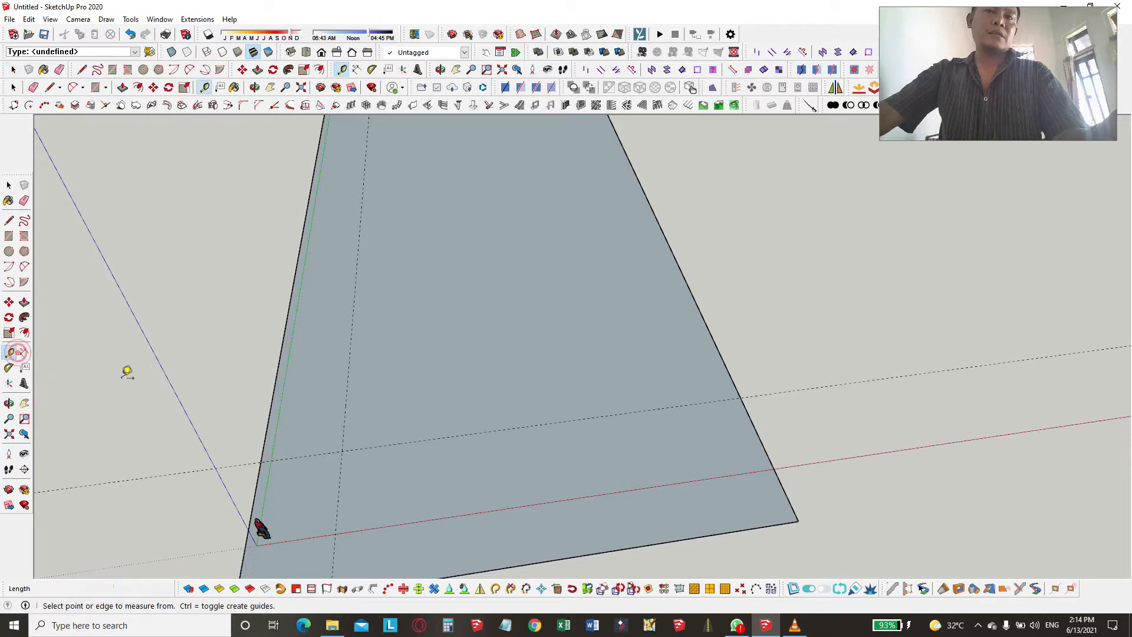
pyautogui.click(346, 399)
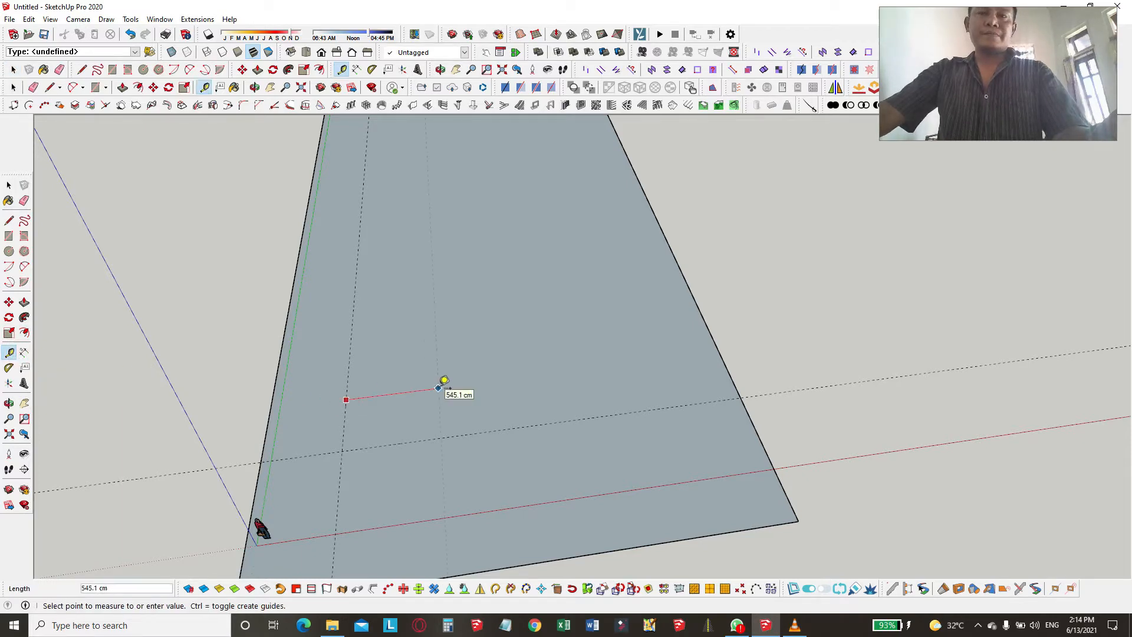
pyautogui.write('3')
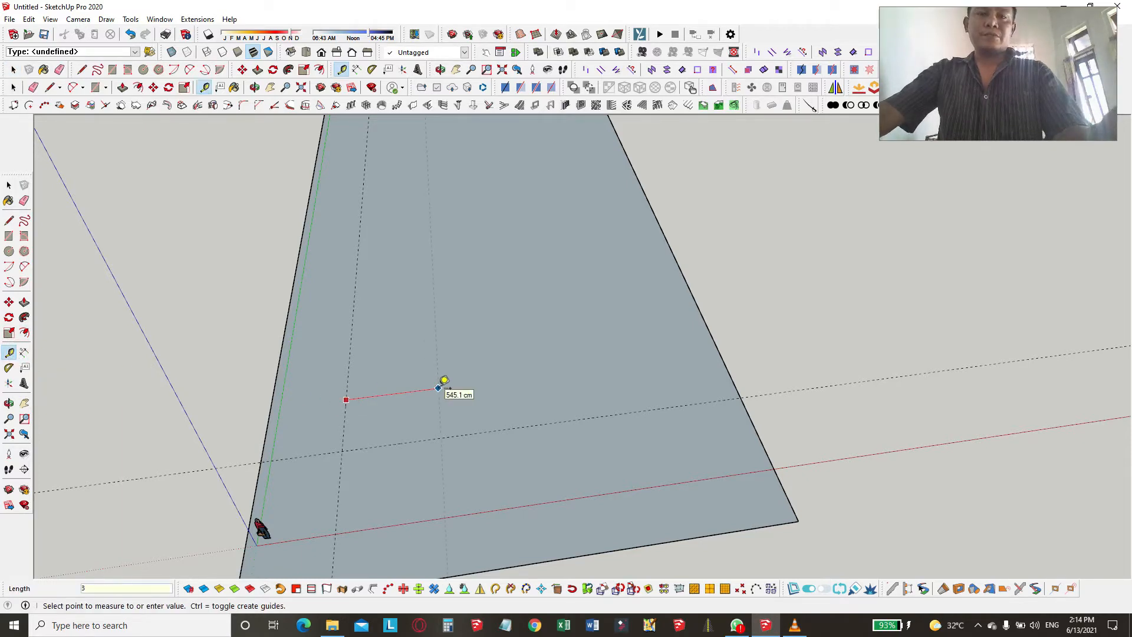
pyautogui.write('50')
pyautogui.press('Return')
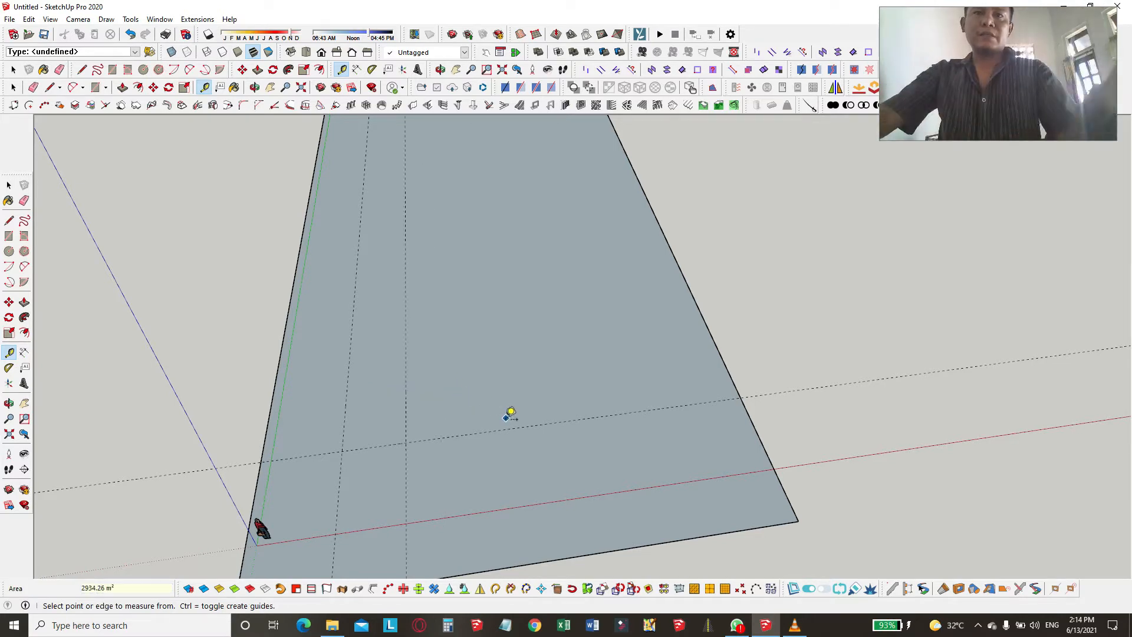
pyautogui.click(406, 383)
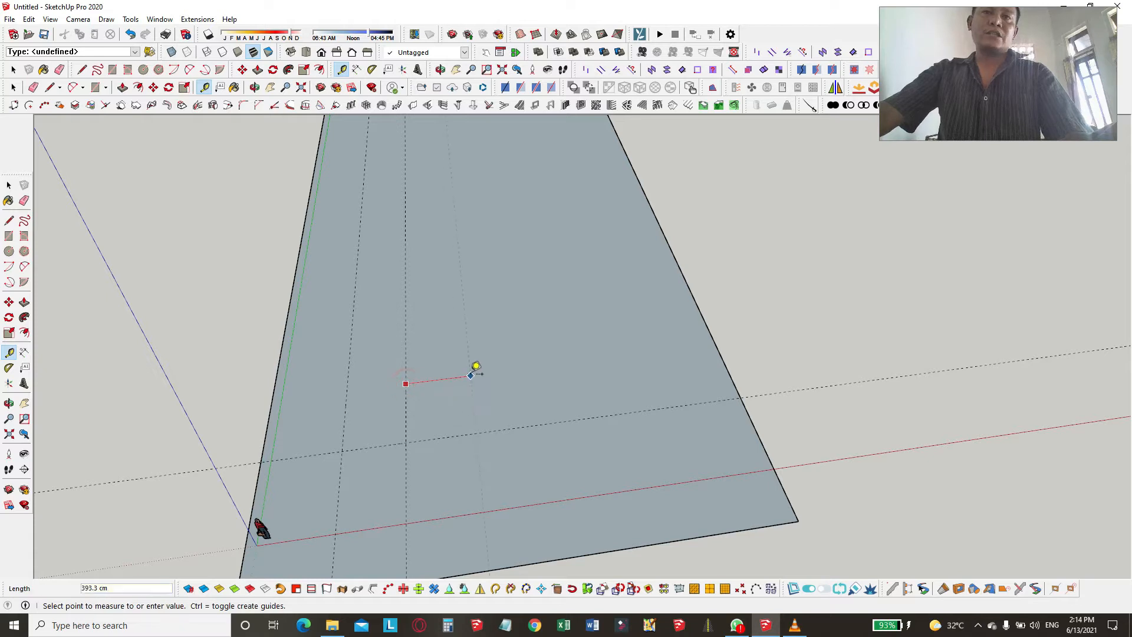
pyautogui.write('350')
pyautogui.press('Return')
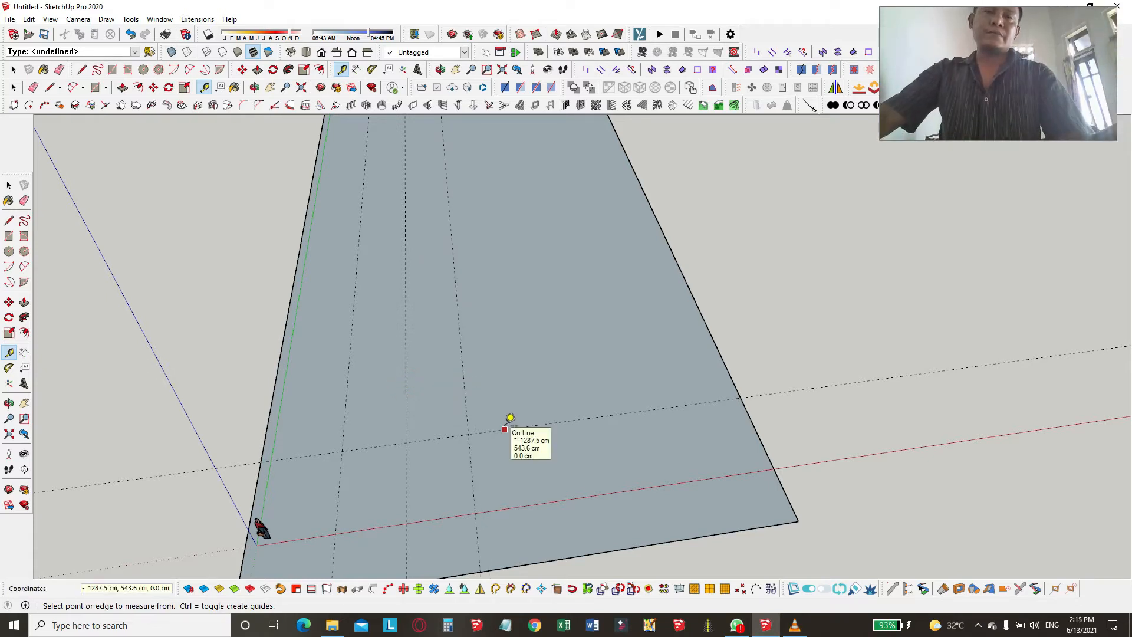
# - Consult the floor-plan photo in WhatsApp, then add a guide in SketchUp 300 cm beyond the one parallel to the red axis
pyautogui.click(729, 630)
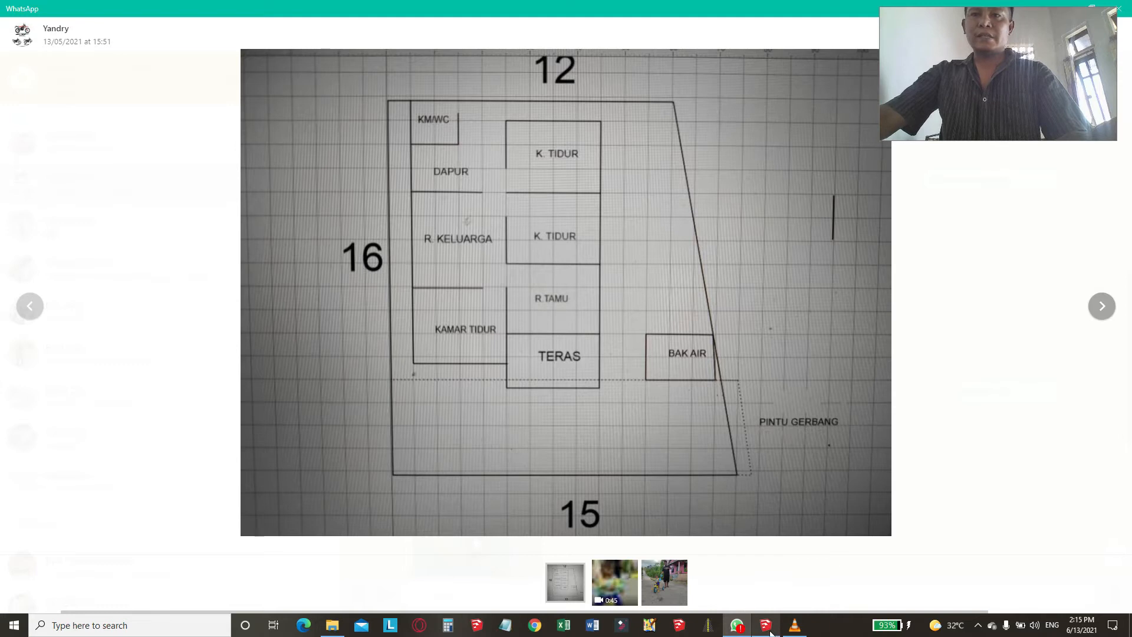
pyautogui.moveTo(770, 632)
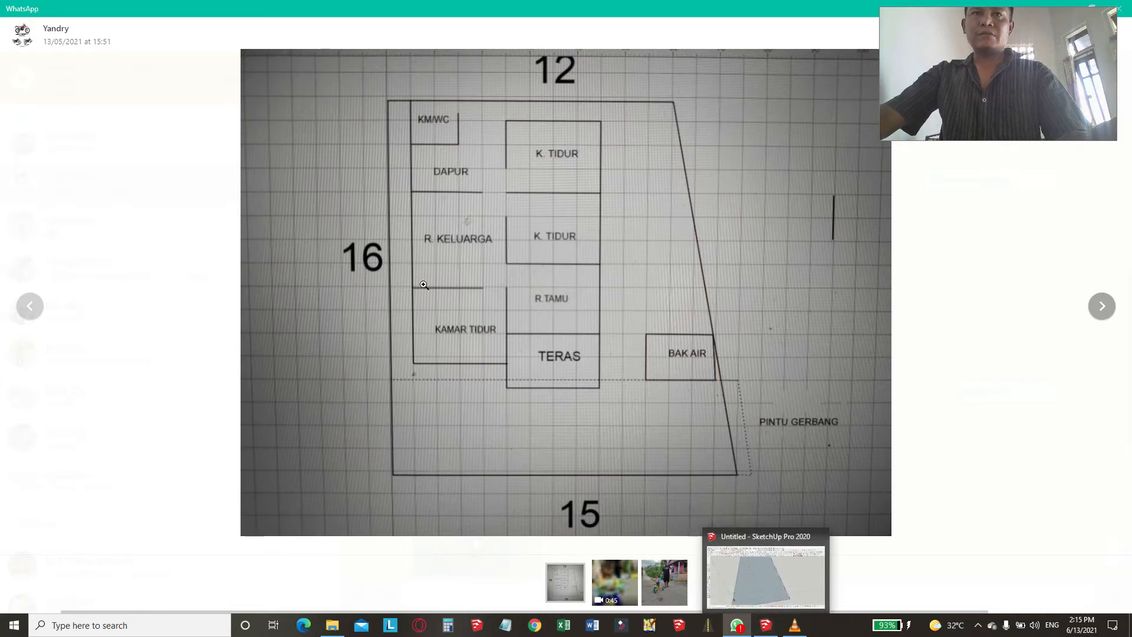
pyautogui.click(765, 625)
pyautogui.click(368, 447)
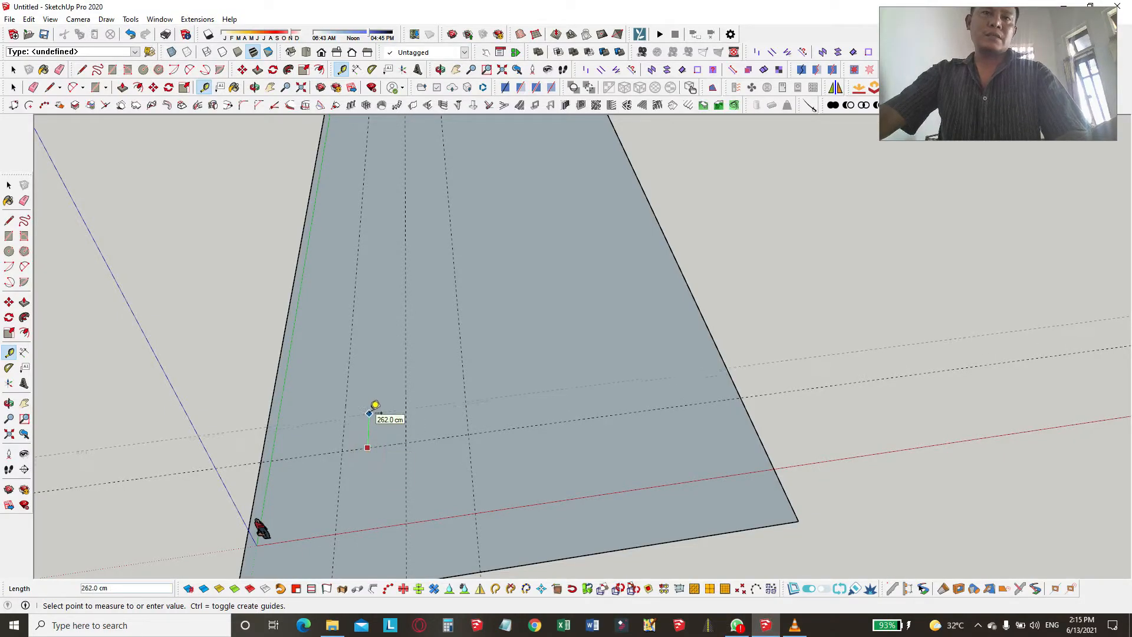
pyautogui.click(374, 407)
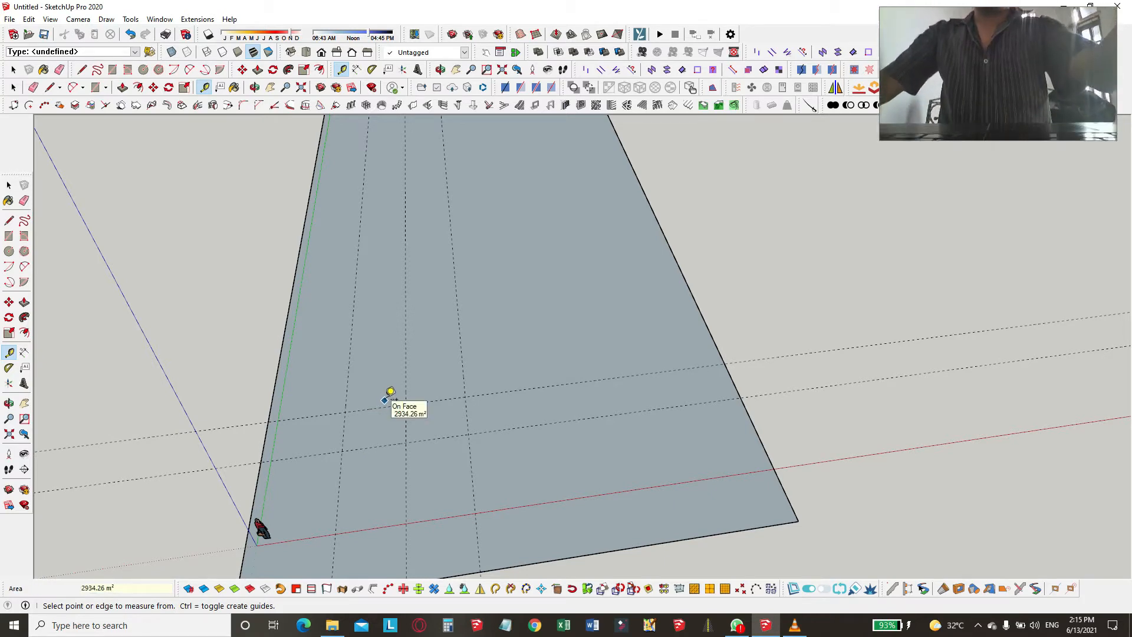
# - Recheck the WhatsApp floor plan and add a guide 50 cm inward from the front guide parallel to the red axis
pyautogui.scroll(2, 390, 392)
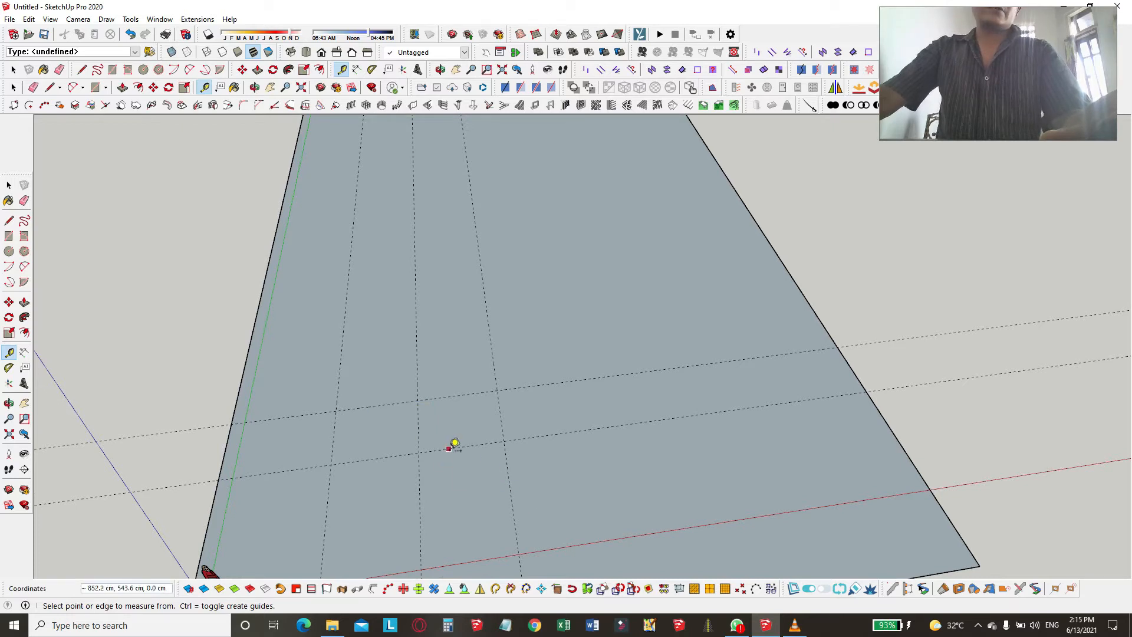
pyautogui.click(739, 627)
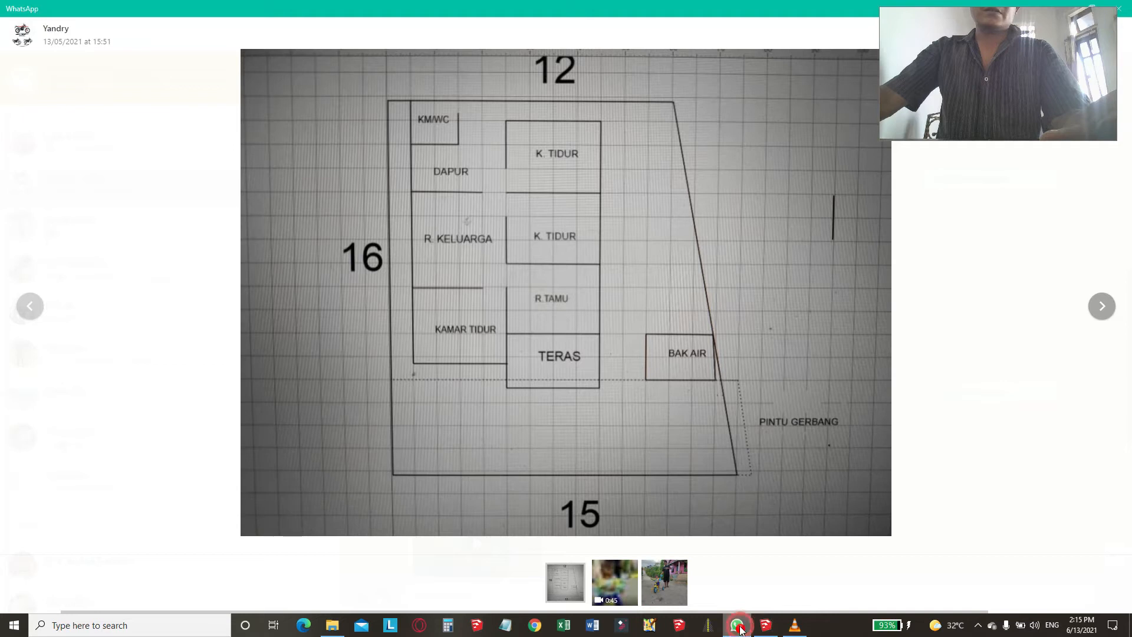
pyautogui.click(739, 626)
pyautogui.click(469, 443)
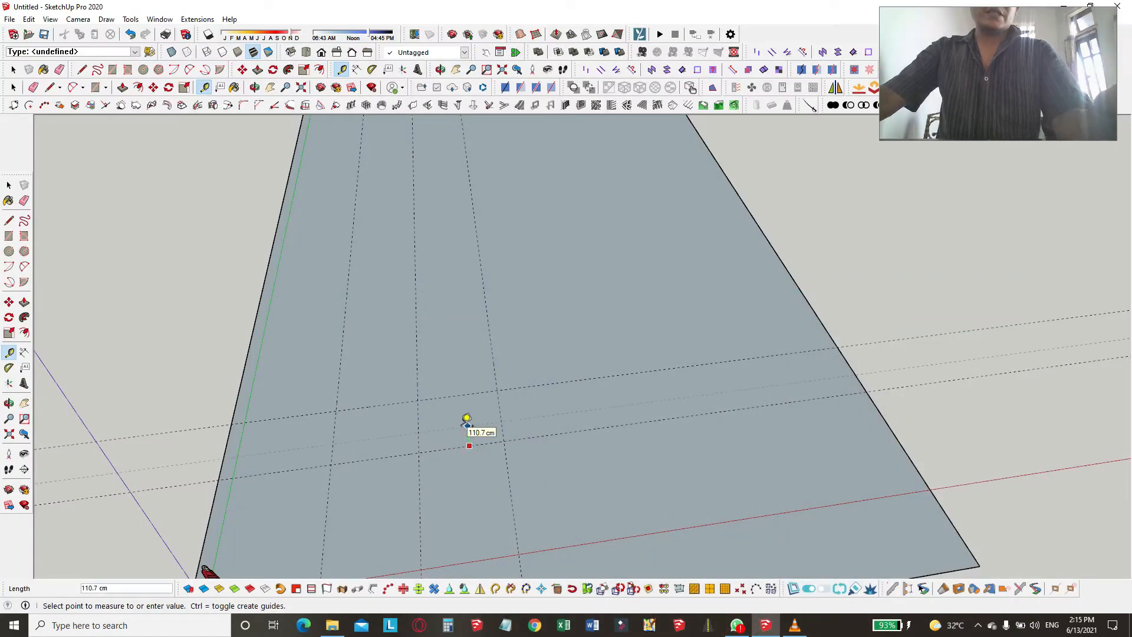
pyautogui.press('Return')
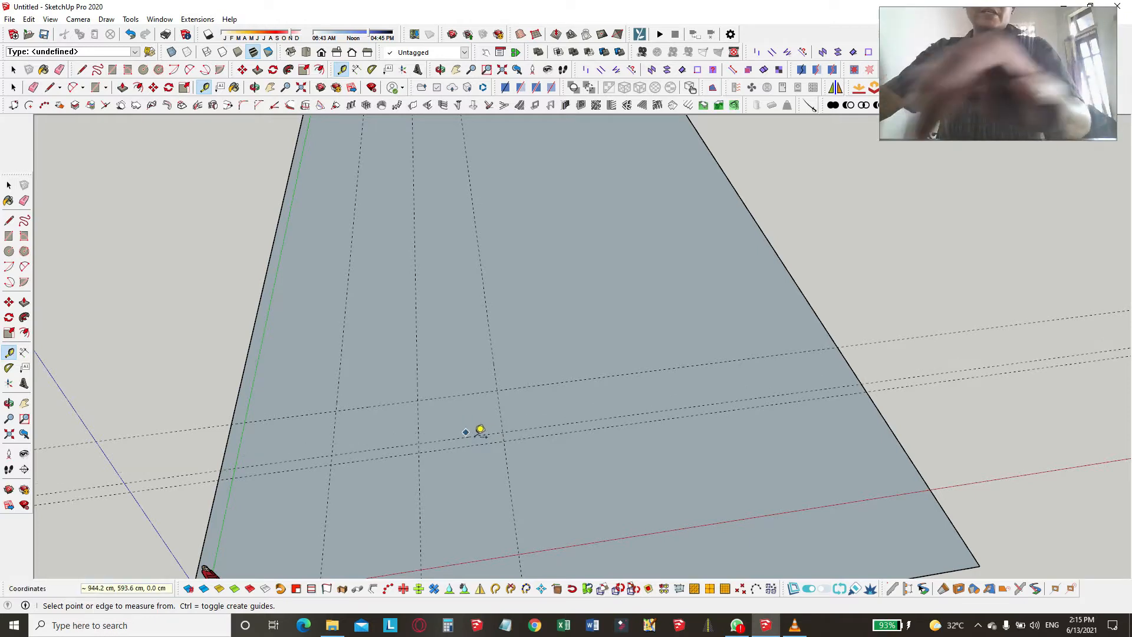
# - Add a guide 400 cm beyond the rearmost guide parallel to the red axis, and another 300 cm beyond that one
pyautogui.scroll(2, 453, 426)
pyautogui.scroll(-1, 464, 438)
pyautogui.click(391, 402)
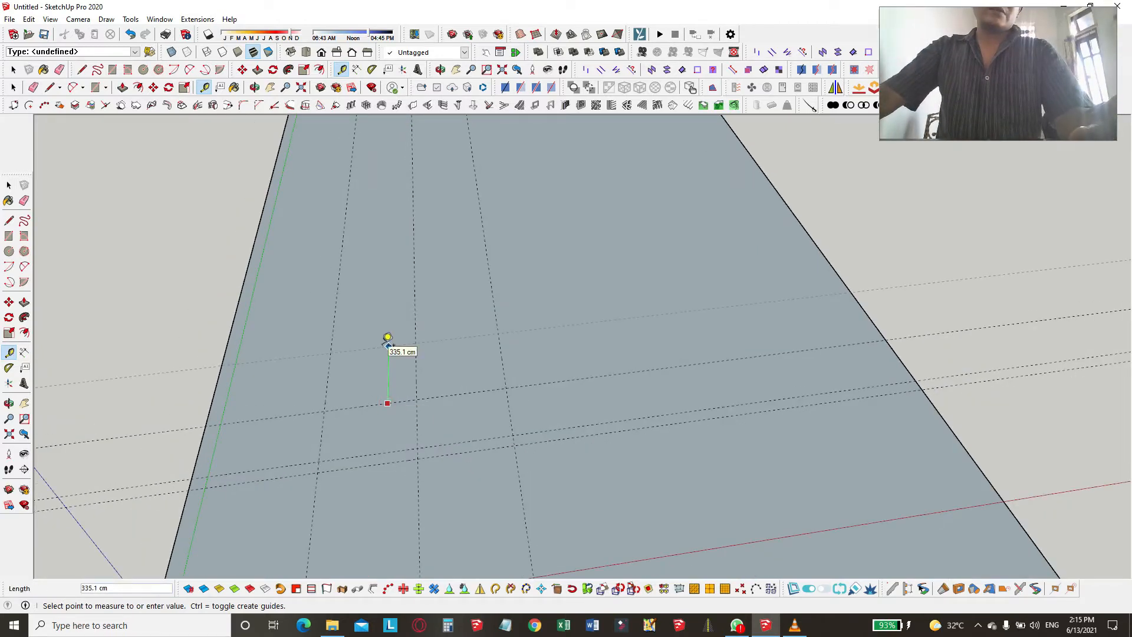
pyautogui.click(388, 336)
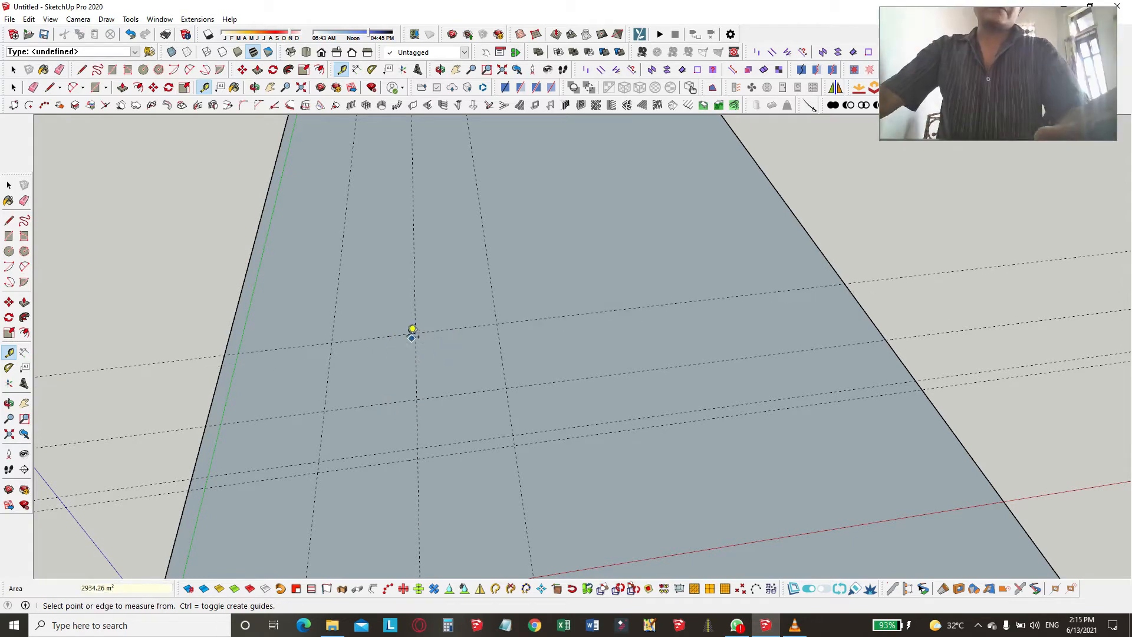
pyautogui.scroll(1, 394, 331)
pyautogui.click(389, 334)
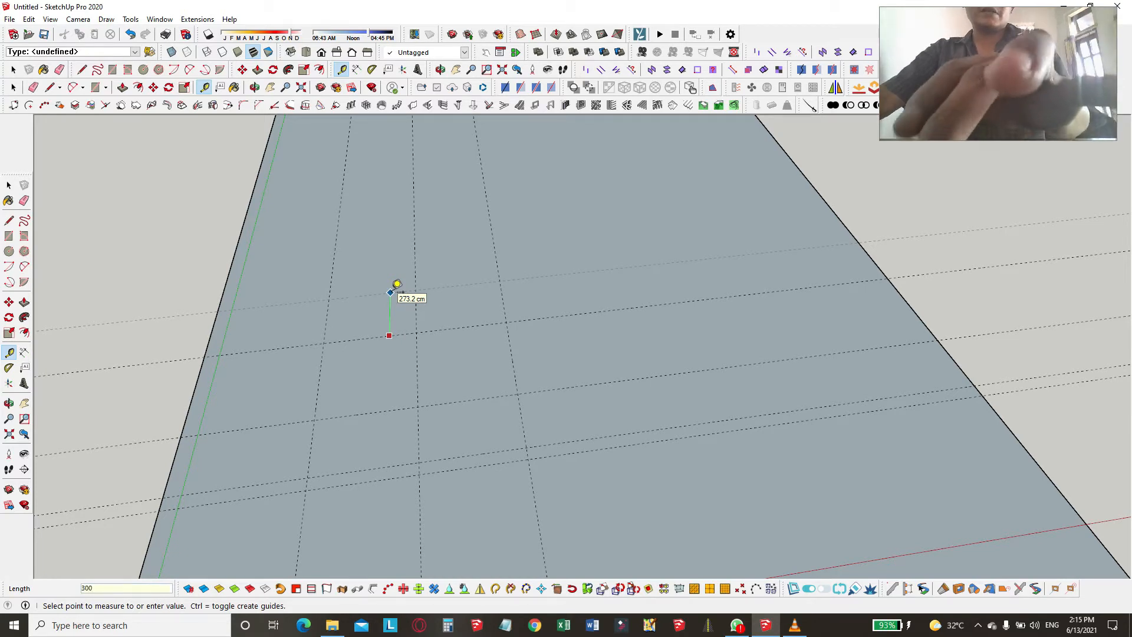
pyautogui.click(397, 285)
# - Compare the guide grid in SketchUp with the room layout in the WhatsApp floor-plan photo
pyautogui.scroll(-3, 544, 350)
pyautogui.moveTo(540, 349); pyautogui.dragTo(521, 470, button='middle')
pyautogui.scroll(3, 492, 286)
pyautogui.scroll(1, 520, 371)
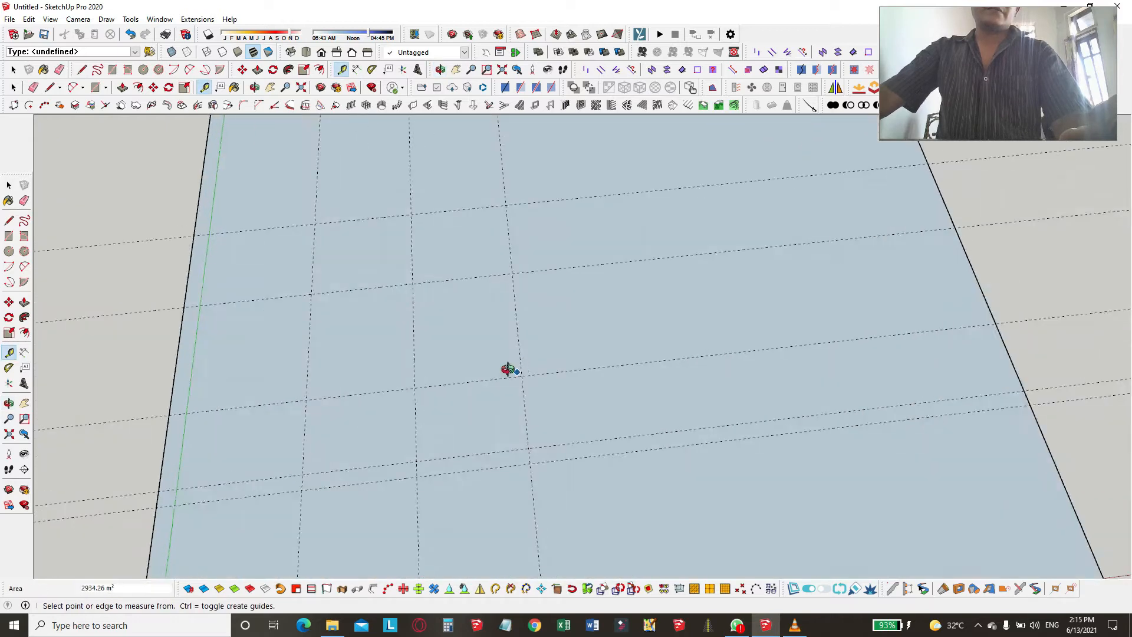
pyautogui.moveTo(522, 366); pyautogui.dragTo(435, 320, button='middle')
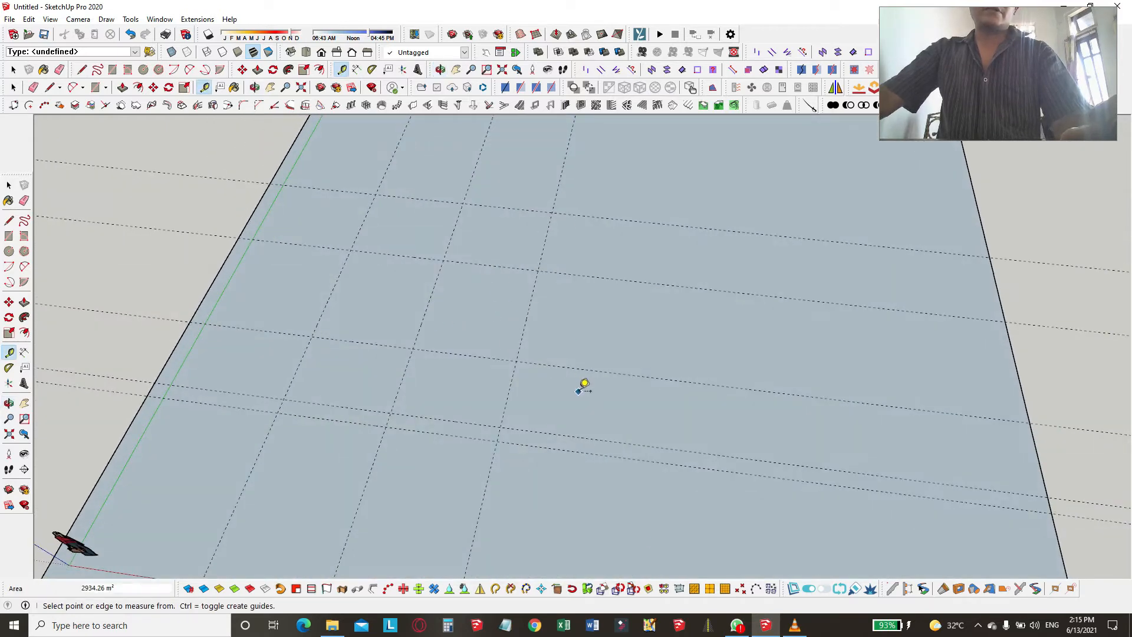
pyautogui.click(737, 625)
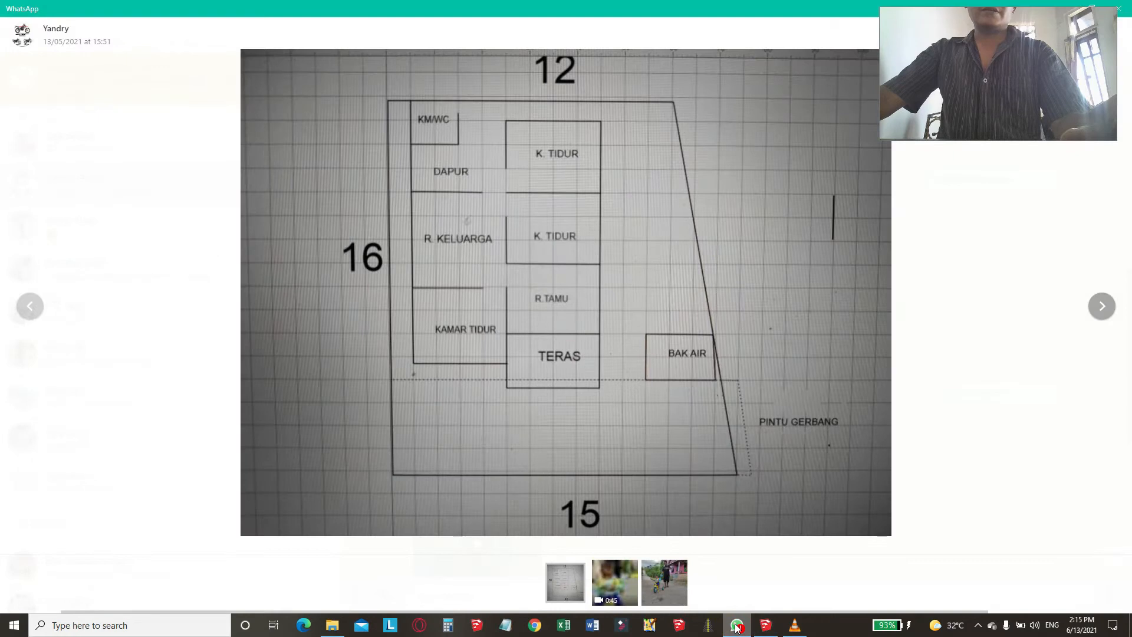
pyautogui.click(738, 626)
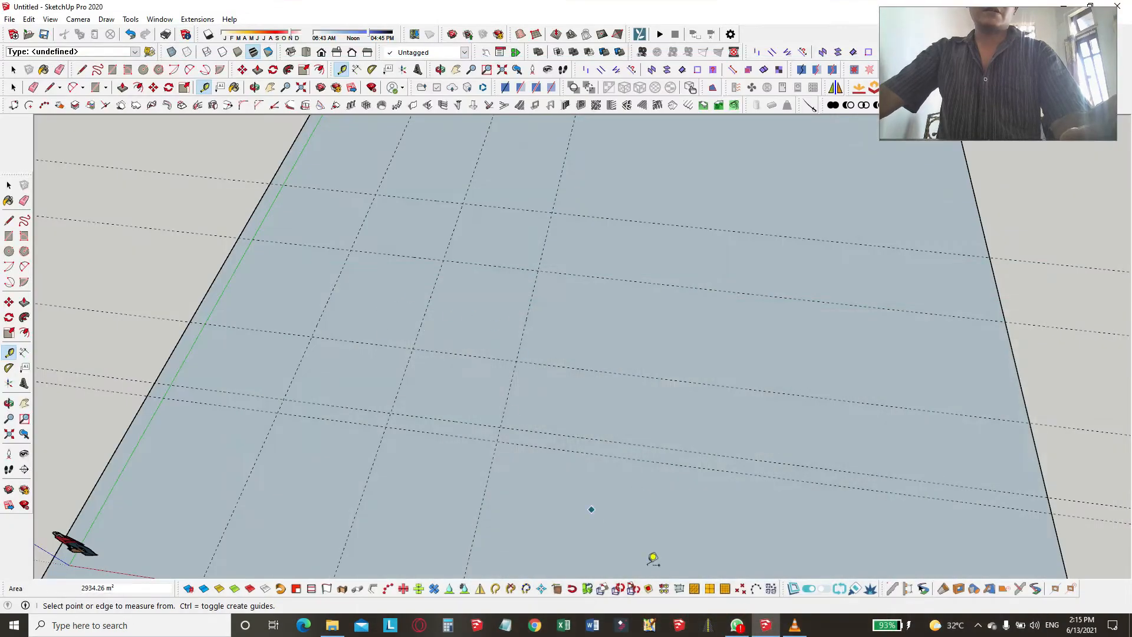
pyautogui.click(737, 625)
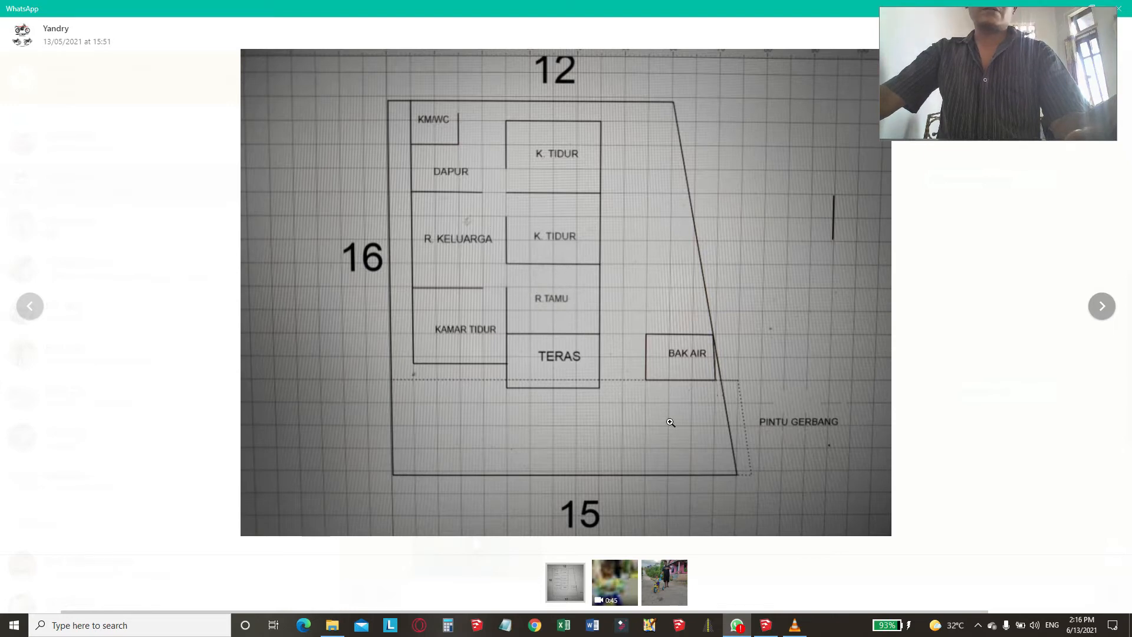
pyautogui.click(769, 631)
pyautogui.scroll(-1, 505, 358)
pyautogui.scroll(3, 491, 369)
pyautogui.moveTo(490, 370); pyautogui.dragTo(428, 309, button='middle')
pyautogui.scroll(2, 446, 333)
pyautogui.moveTo(528, 333); pyautogui.dragTo(537, 373, button='middle')
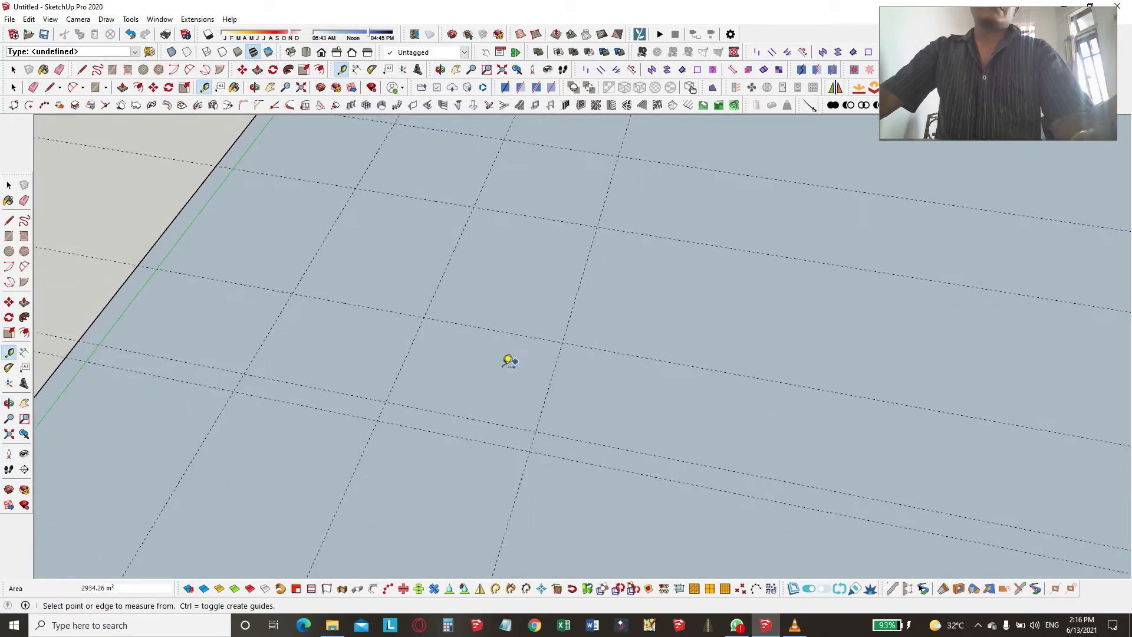
# - Offset a guide 50 cm inward from the second front guide, and offset another 300 cm from that new guide
pyautogui.click(457, 416)
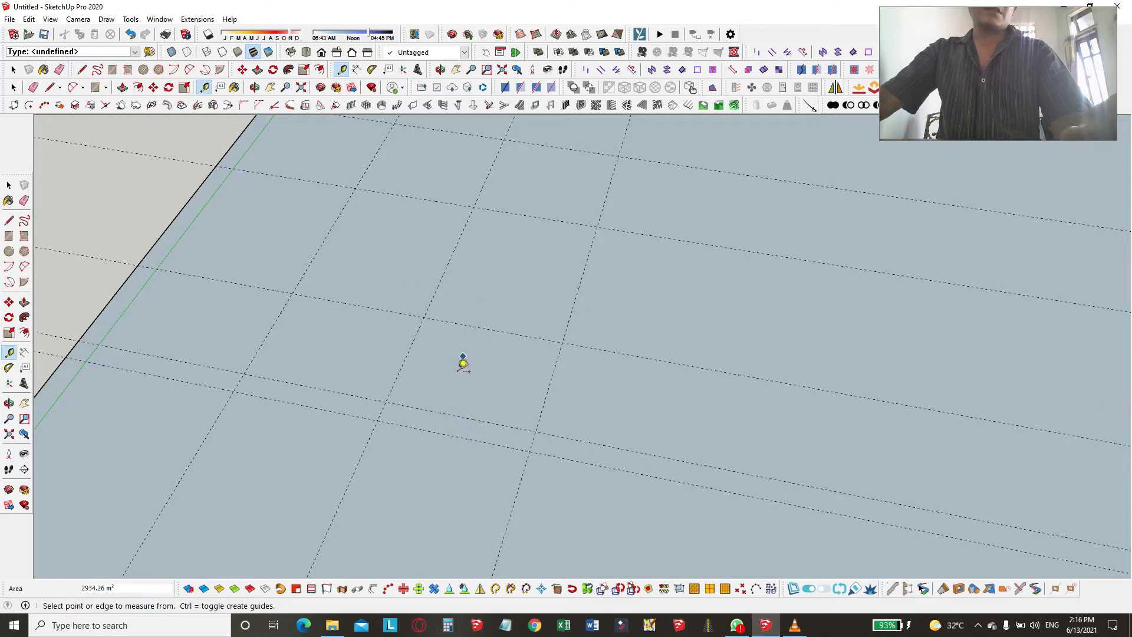
pyautogui.click(448, 415)
pyautogui.write('50')
pyautogui.press('Return')
pyautogui.click(452, 395)
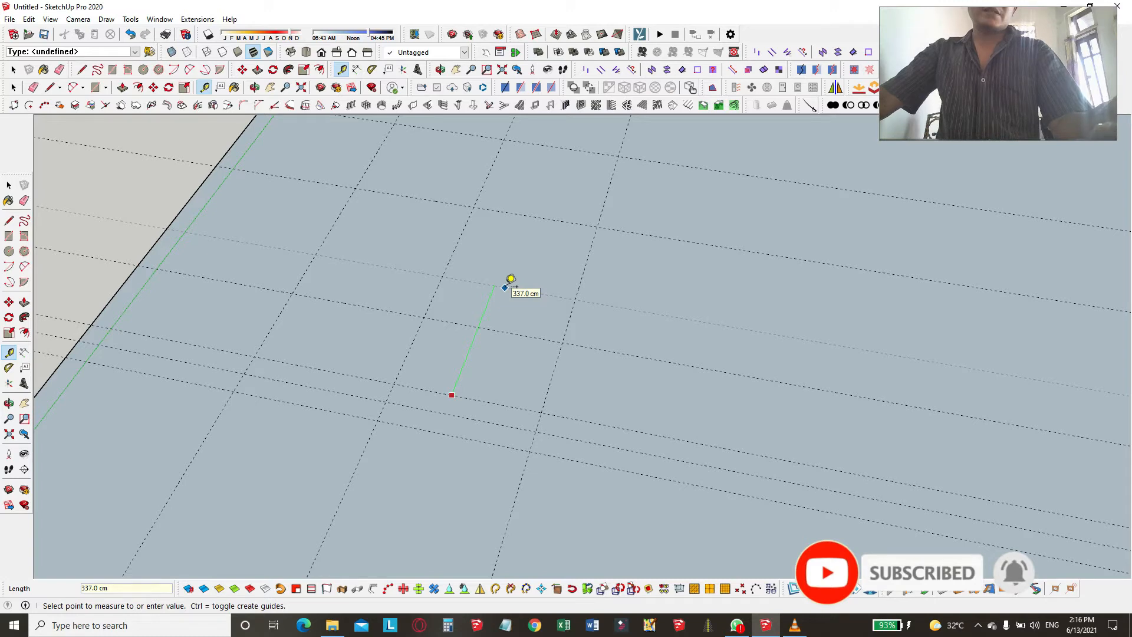
pyautogui.write('300')
pyautogui.press('Return')
# - Measure the gap between the guide just placed and the neighbouring guide in front of it
pyautogui.click(441, 321)
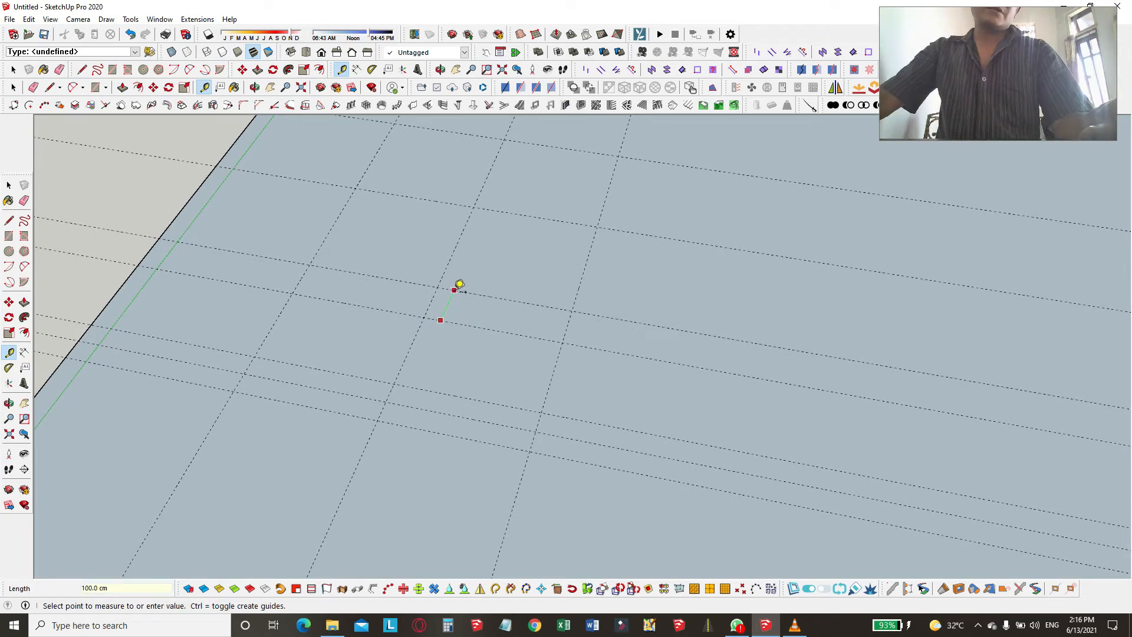
pyautogui.press('Escape')
pyautogui.scroll(-2, 502, 269)
pyautogui.moveTo(518, 259); pyautogui.dragTo(528, 286, button='middle')
pyautogui.scroll(-1, 523, 283)
pyautogui.scroll(2, 527, 275)
# - Offset one more guide from the last room guide and place it over the rearmost guide parallel to the red axis
pyautogui.click(545, 304)
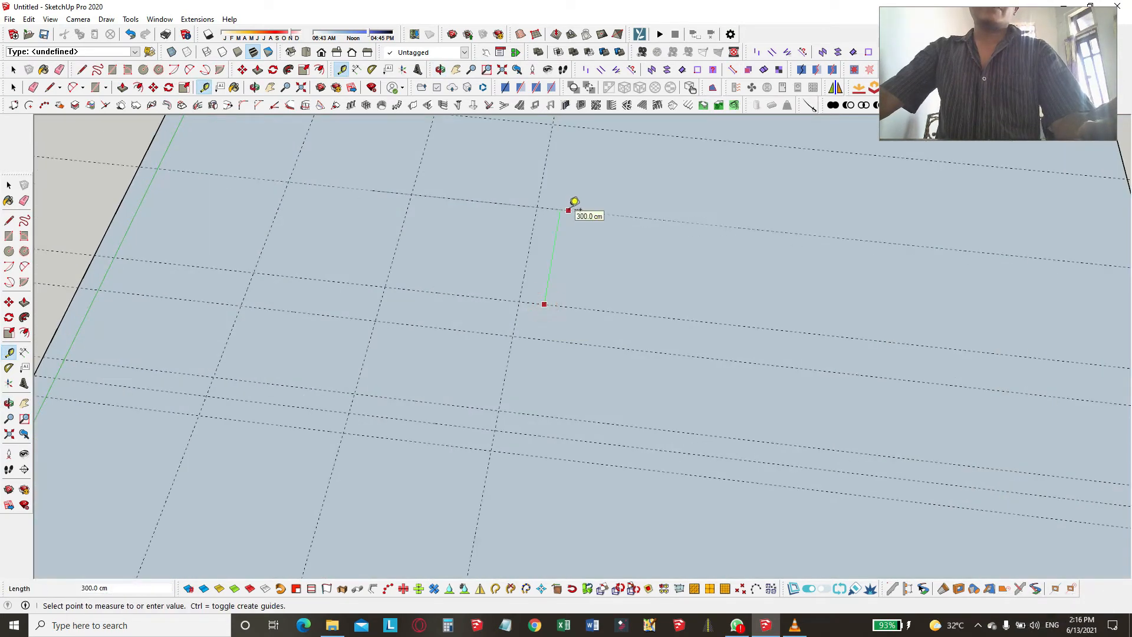
pyautogui.scroll(-2, 545, 226)
pyautogui.click(591, 166)
pyautogui.moveTo(367, 325); pyautogui.dragTo(476, 346, button='middle')
pyautogui.press('space')
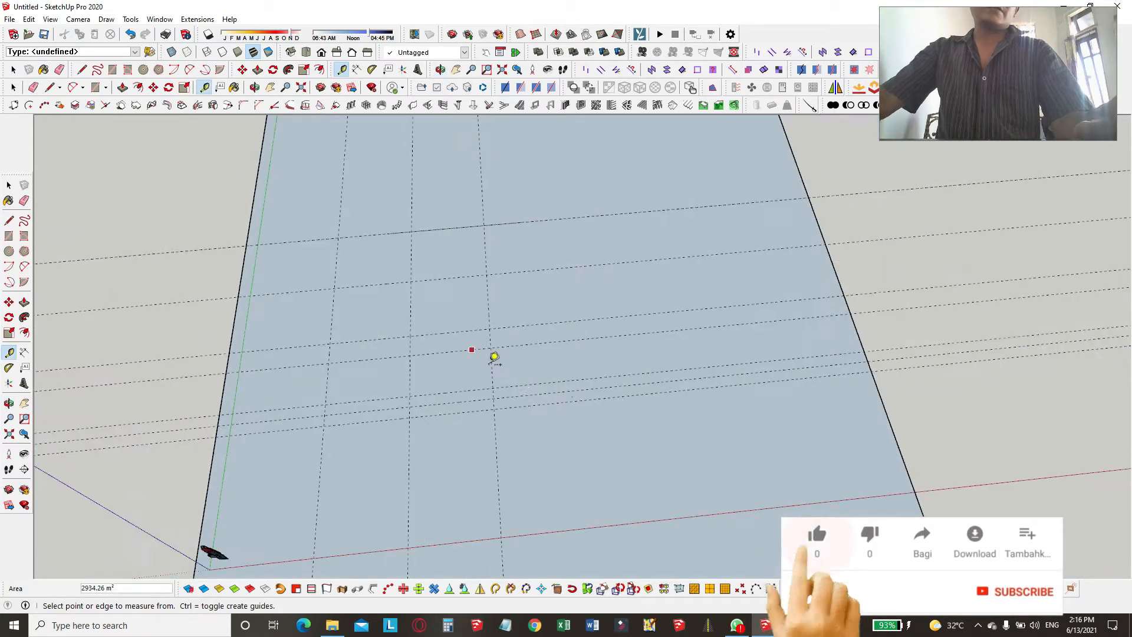
pyautogui.scroll(3, 454, 452)
pyautogui.moveTo(680, 364); pyautogui.dragTo(473, 344, button='middle')
pyautogui.scroll(2, 355, 403)
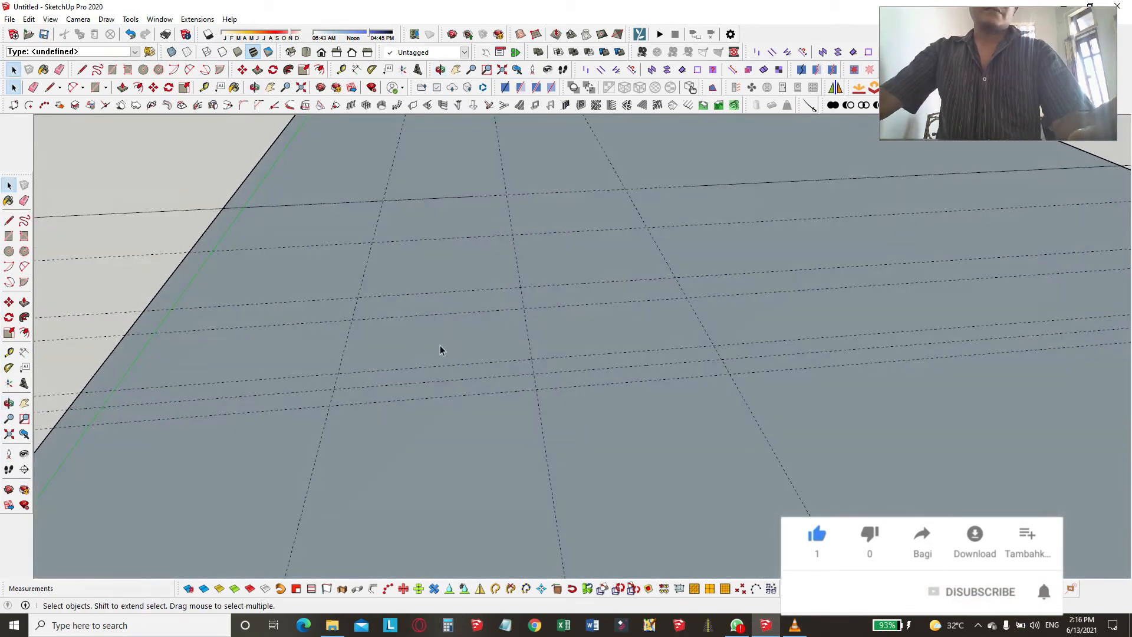
pyautogui.press('t')
pyautogui.moveTo(365, 349); pyautogui.dragTo(450, 429, button='middle')
pyautogui.press('space')
pyautogui.scroll(-2, 407, 435)
pyautogui.scroll(3, 474, 360)
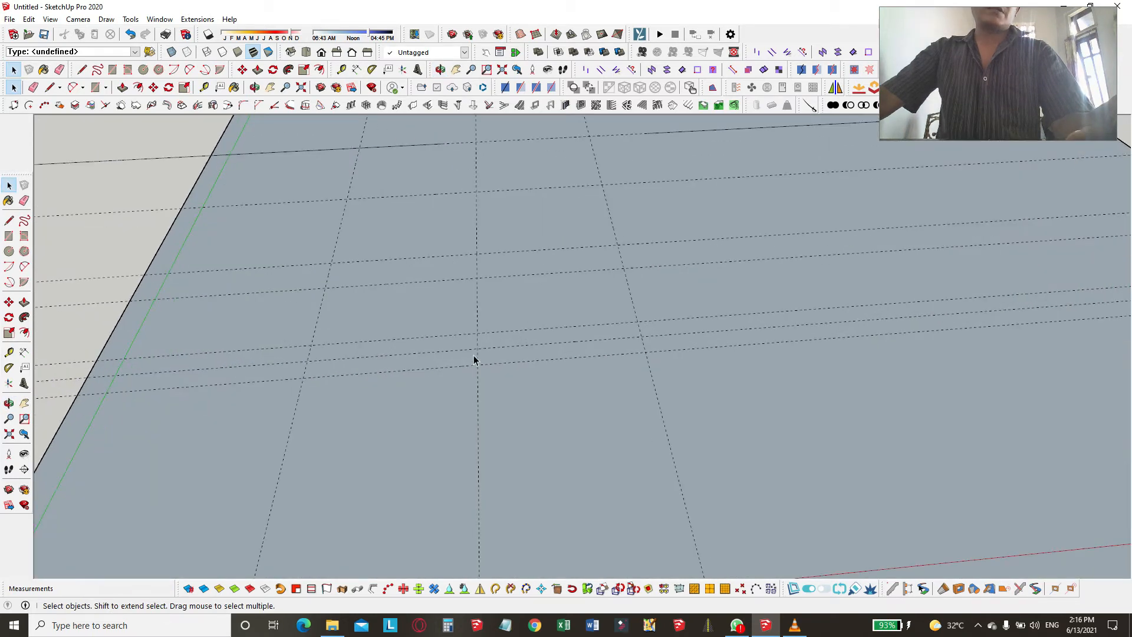
# - Select the ground face together with its edges and make them a group
pyautogui.scroll(-2, 472, 371)
pyautogui.moveTo(496, 381); pyautogui.dragTo(493, 409, button='middle')
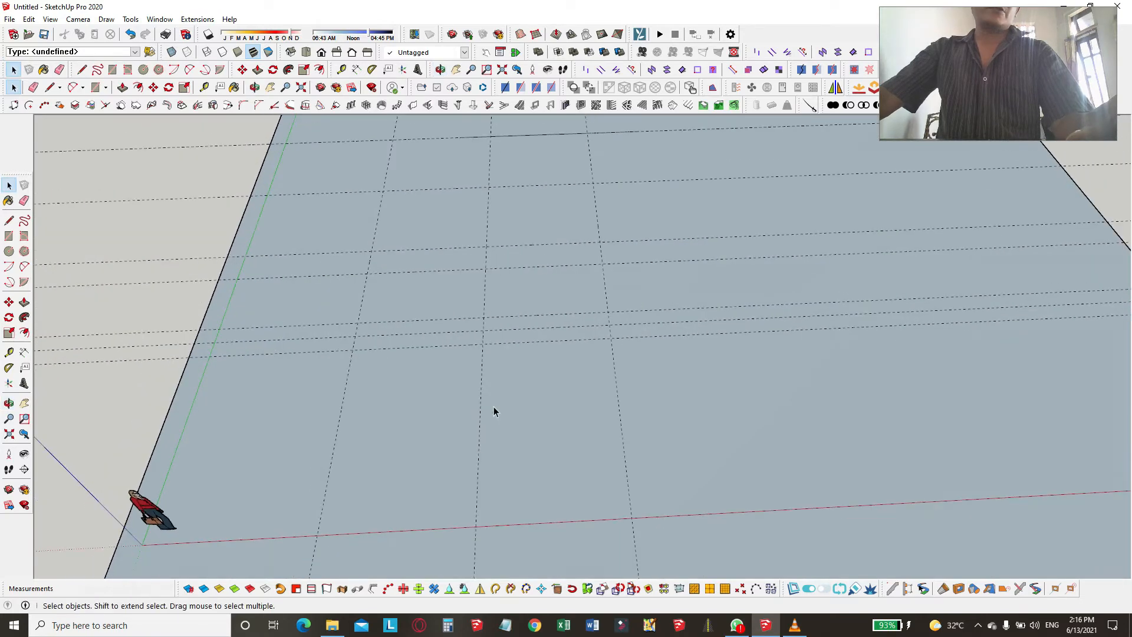
pyautogui.scroll(2, 450, 325)
pyautogui.click(9, 236)
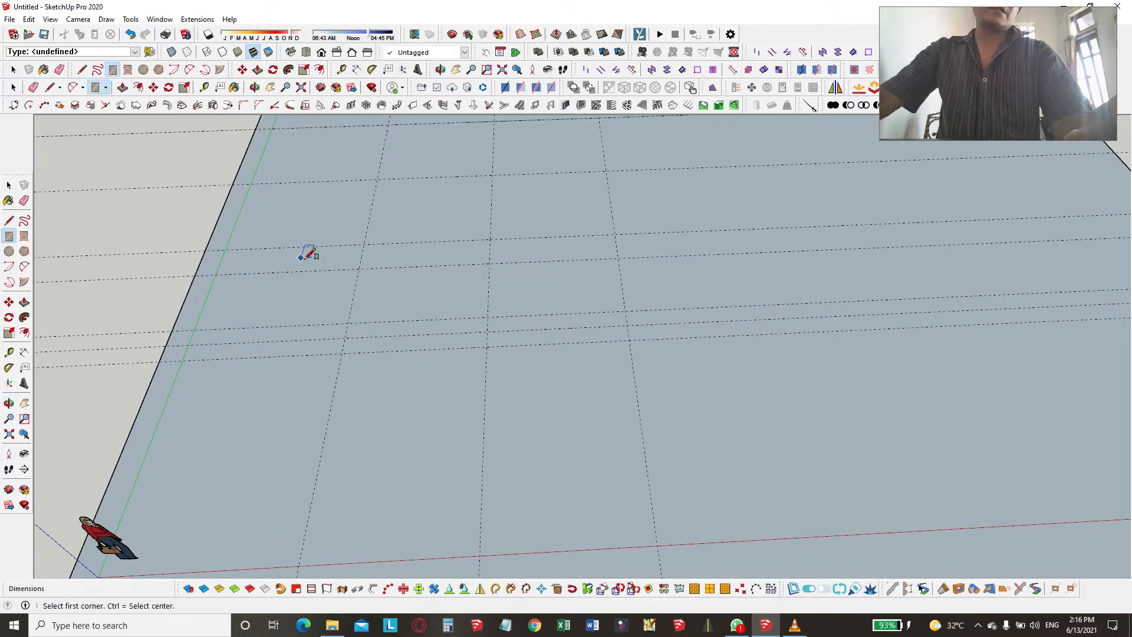
pyautogui.press('space')
pyautogui.click(285, 291)
pyautogui.rightClick(285, 289)
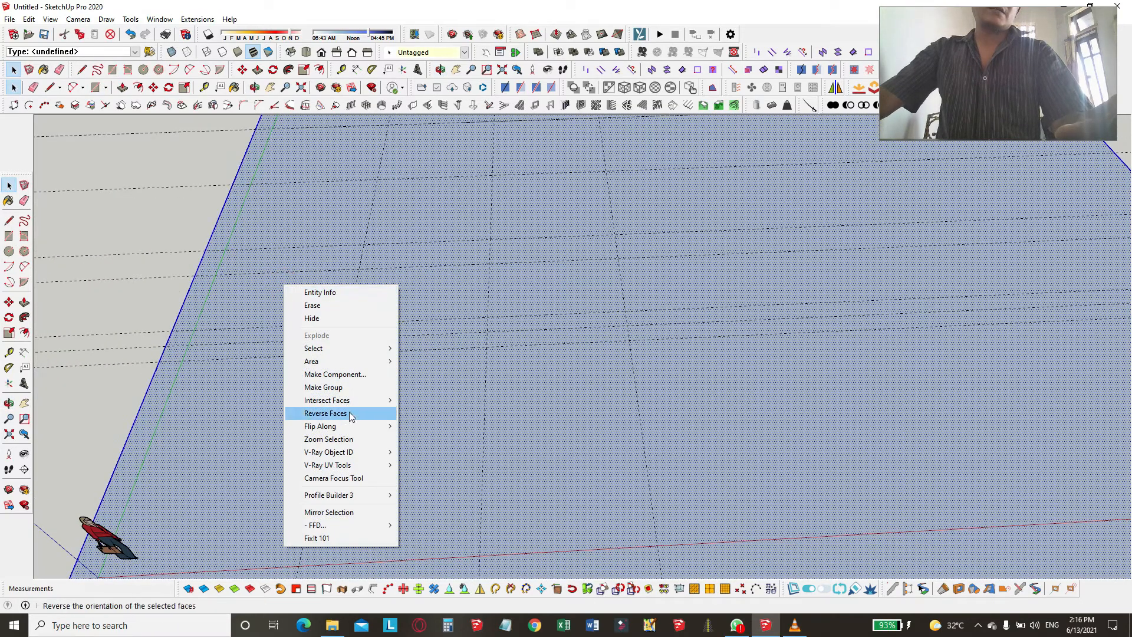
pyautogui.click(118, 211)
pyautogui.click(255, 306)
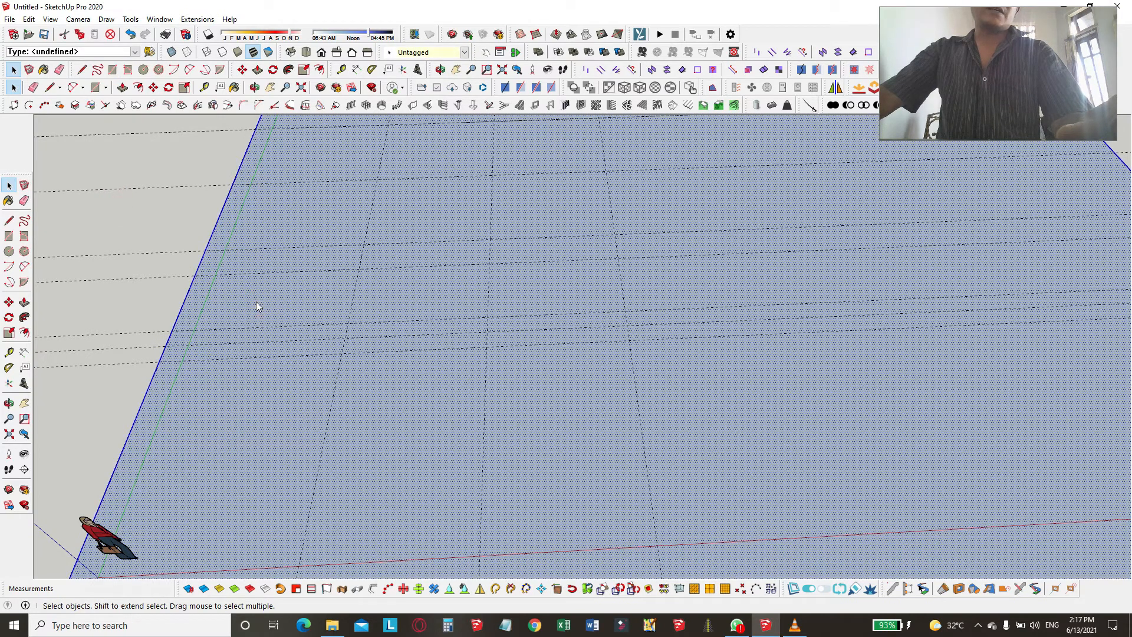
pyautogui.rightClick(255, 304)
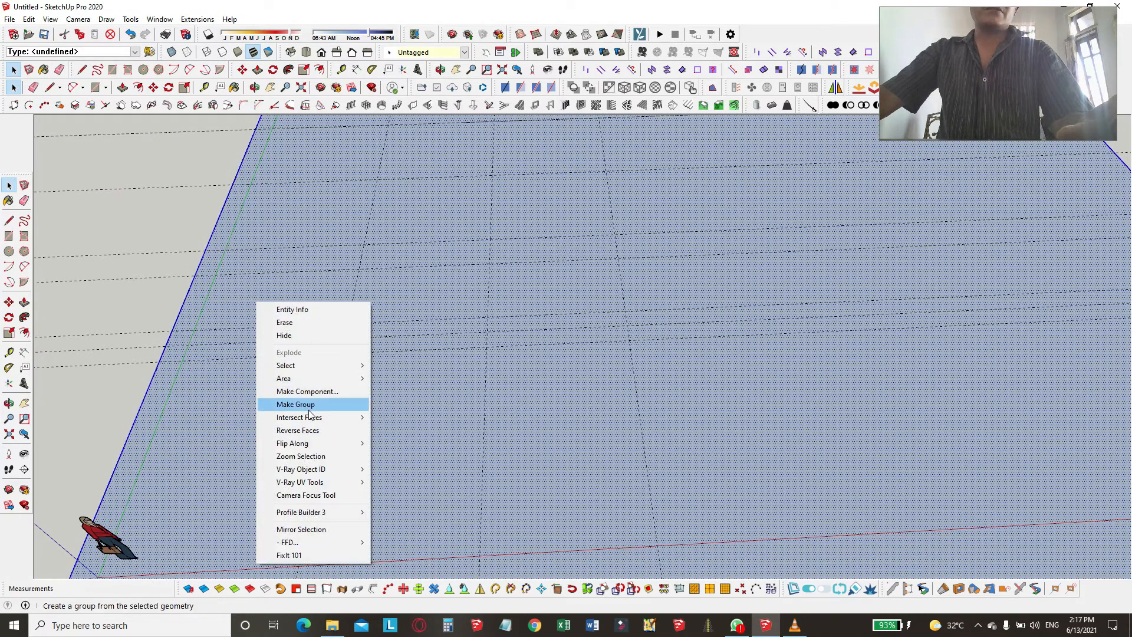
pyautogui.click(161, 296)
# - Draw the front room as a 350 × 300 cm rectangle between the first two guides running along the green axis
pyautogui.press('r')
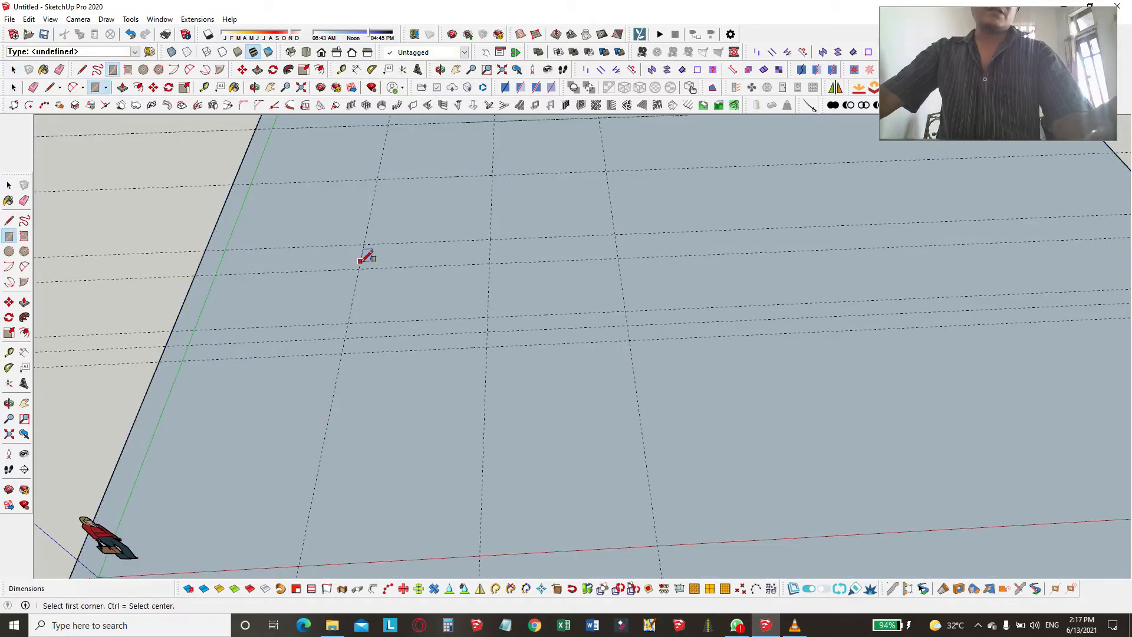
pyautogui.click(359, 268)
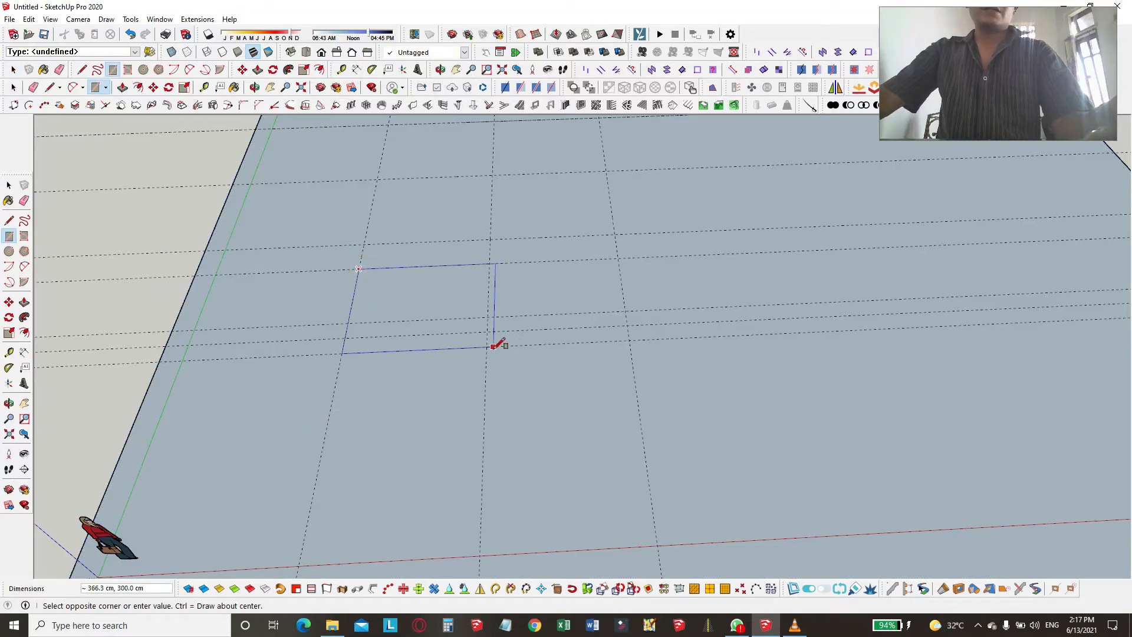
pyautogui.write('350,300')
pyautogui.press('Return')
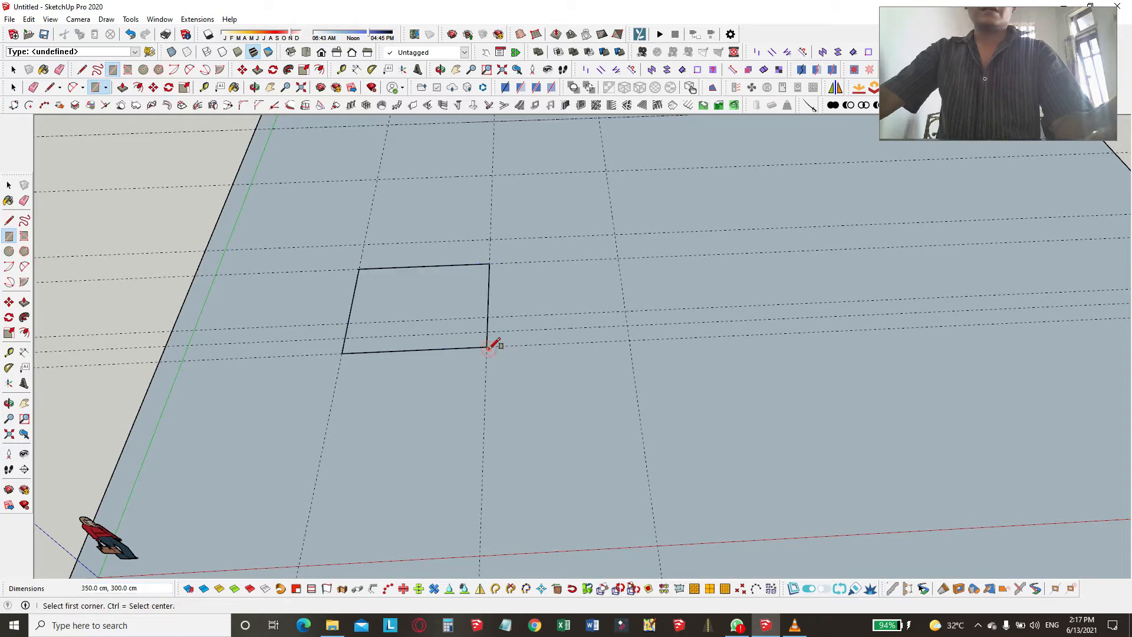
# - Draw two more room rectangles on the guides, one in the neighbouring column and one directly behind the first room
pyautogui.click(490, 239)
pyautogui.click(625, 310)
pyautogui.click(378, 177)
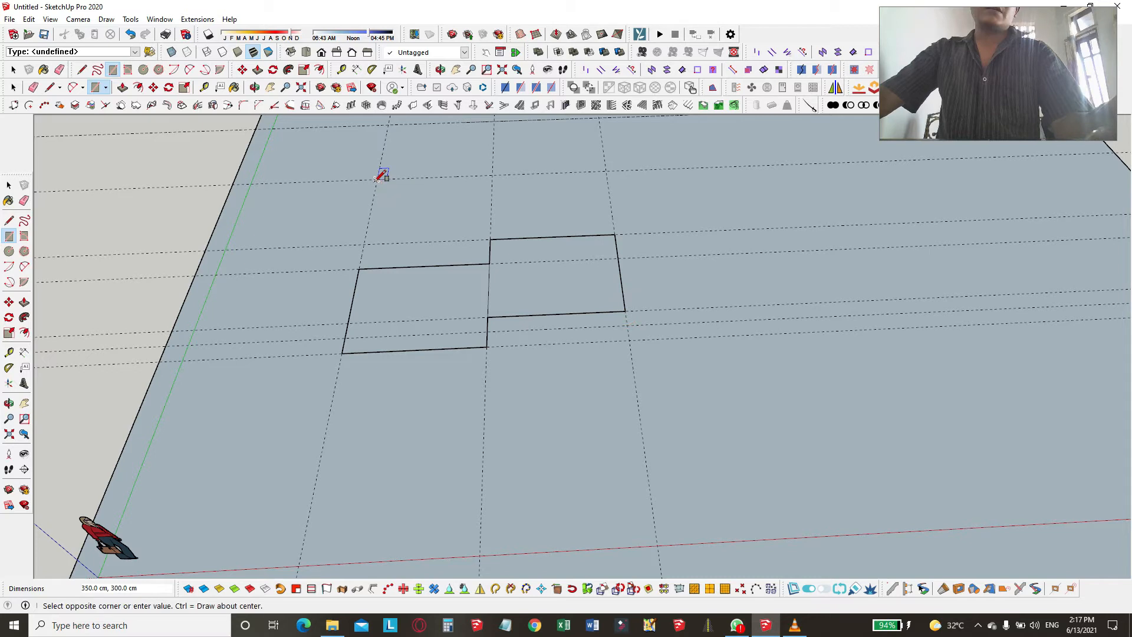
pyautogui.click(489, 264)
# - Draw three more room rectangles on the guides, two completing the second column and one filling the rear of the first column
pyautogui.scroll(-3, 488, 378)
pyautogui.scroll(4, 539, 221)
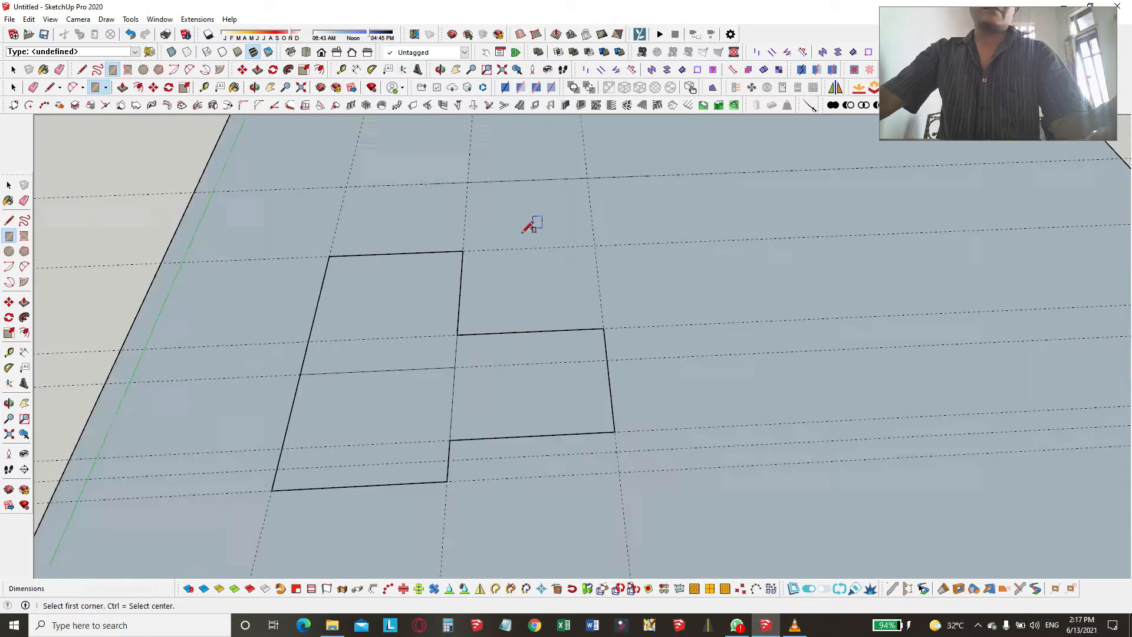
pyautogui.click(456, 253)
pyautogui.click(614, 340)
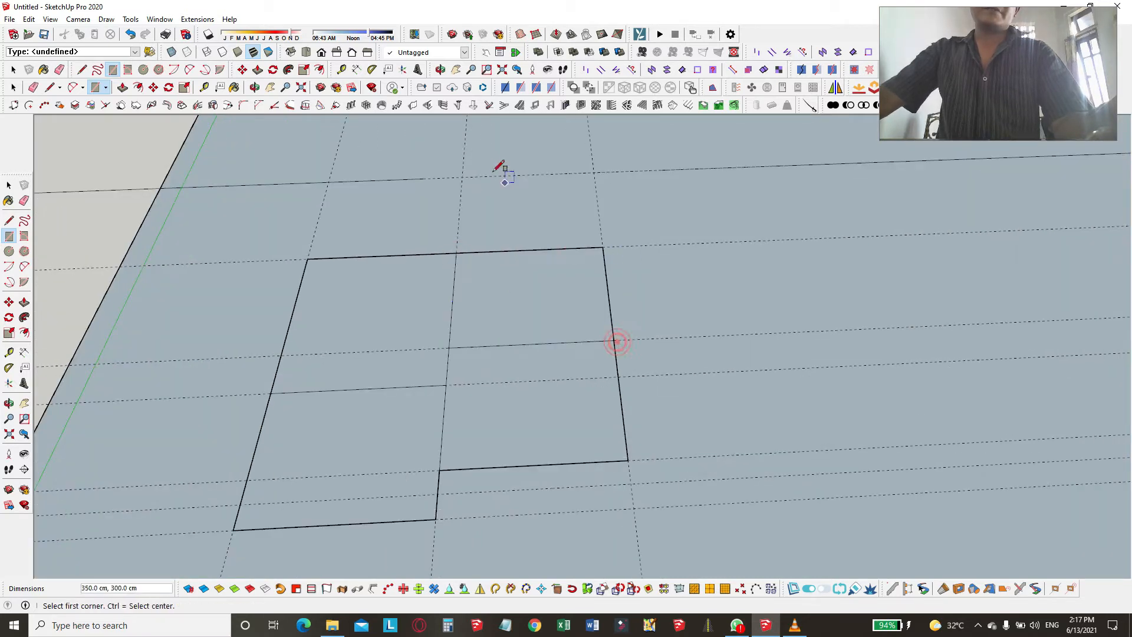
pyautogui.click(461, 177)
pyautogui.click(603, 247)
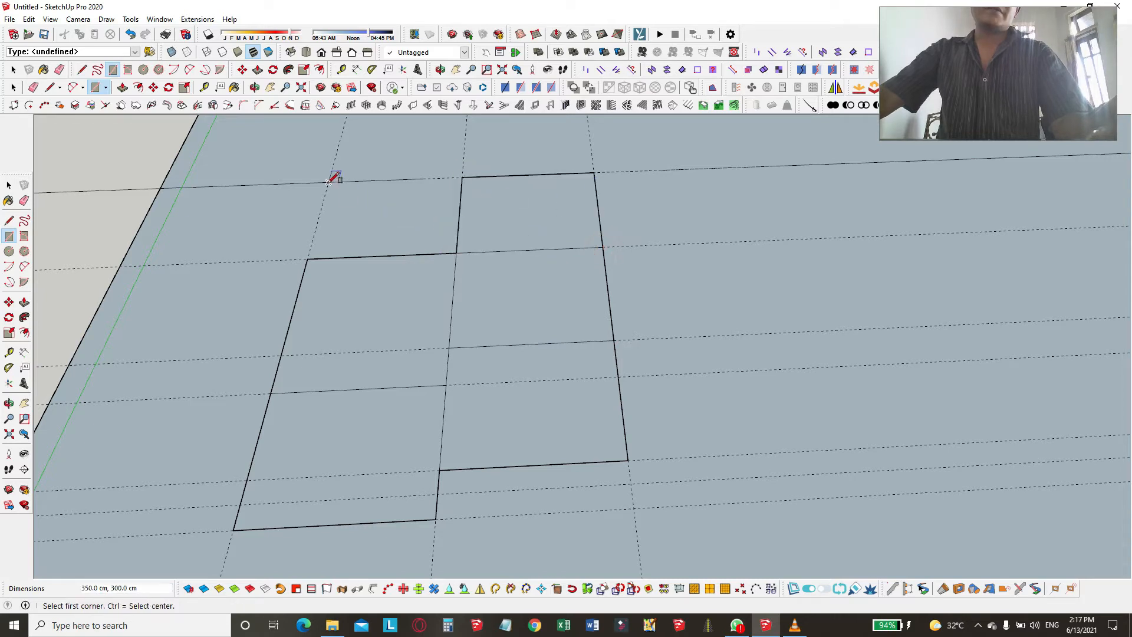
pyautogui.click(328, 181)
pyautogui.click(456, 254)
pyautogui.press('space')
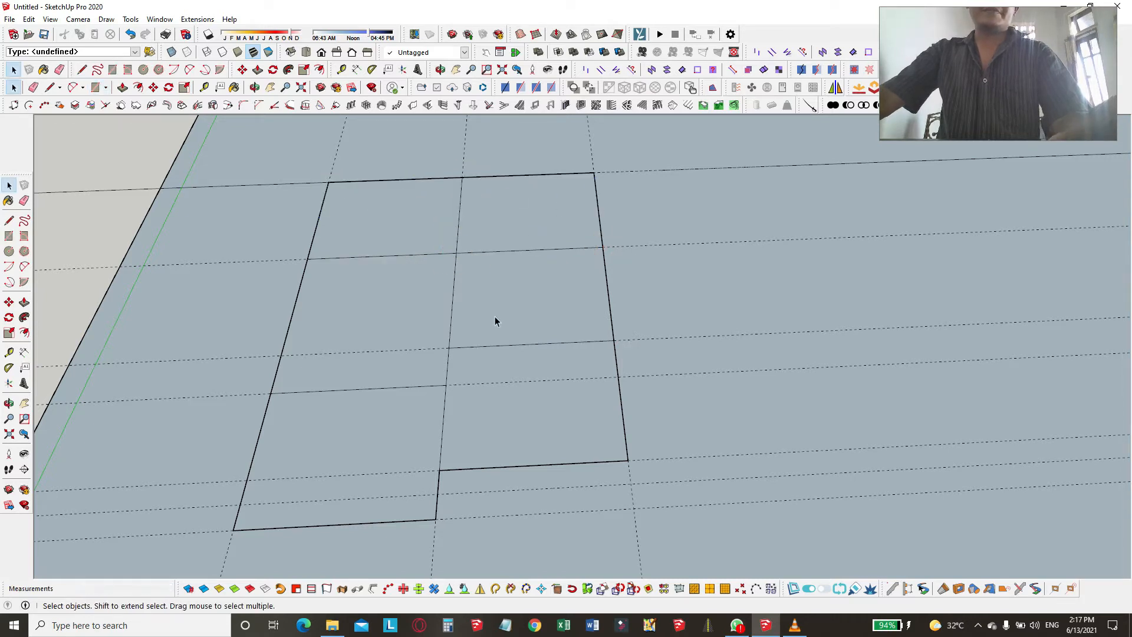
# - Compare the drawn room outlines with the layout in the WhatsApp floor-plan photo, returning to SketchUp
pyautogui.click(728, 625)
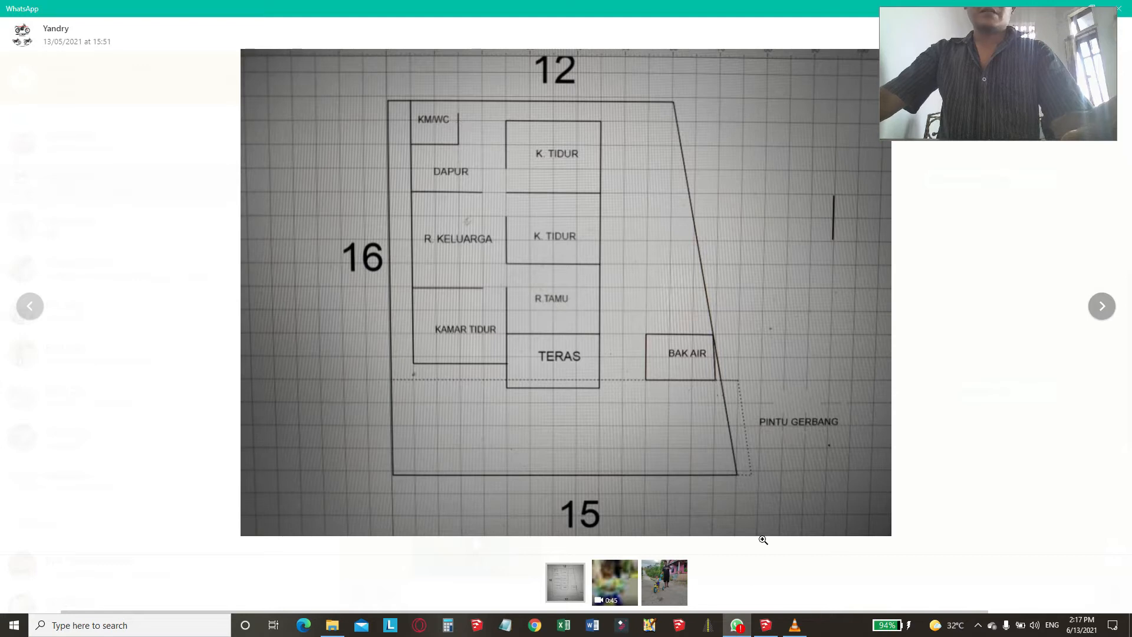
pyautogui.moveTo(773, 631)
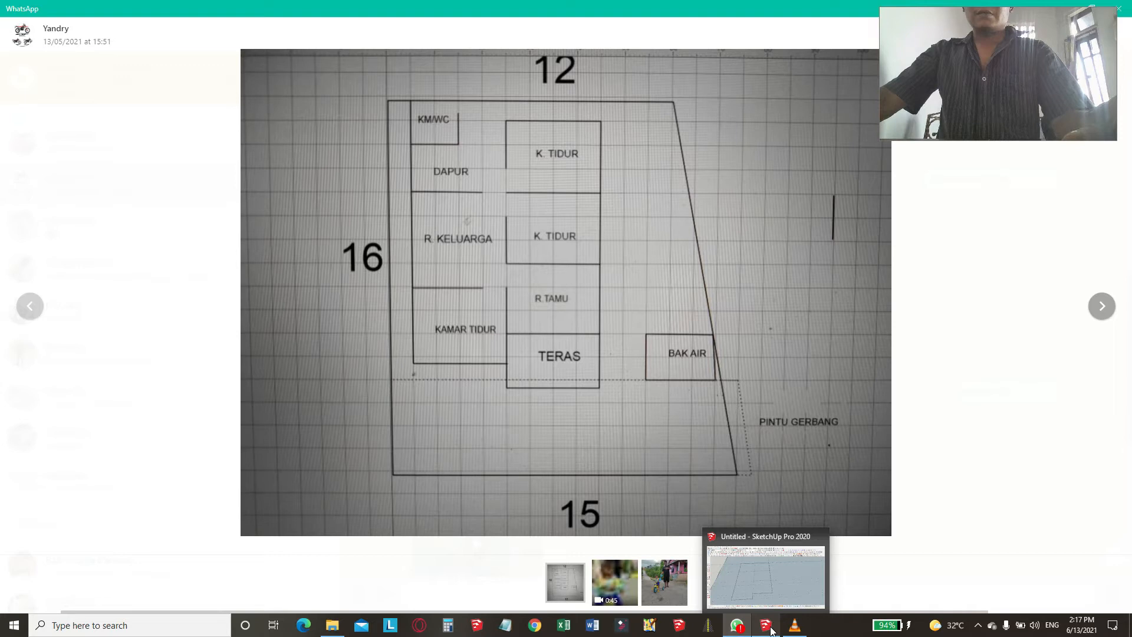
pyautogui.click(771, 629)
pyautogui.scroll(-3, 450, 375)
pyautogui.moveTo(450, 375)
pyautogui.mouseDown(button='middle')
pyautogui.moveTo(477, 399)
pyautogui.moveTo(470, 378)
pyautogui.mouseUp(button='middle')
pyautogui.scroll(-2, 444, 286)
pyautogui.scroll(4, 443, 291)
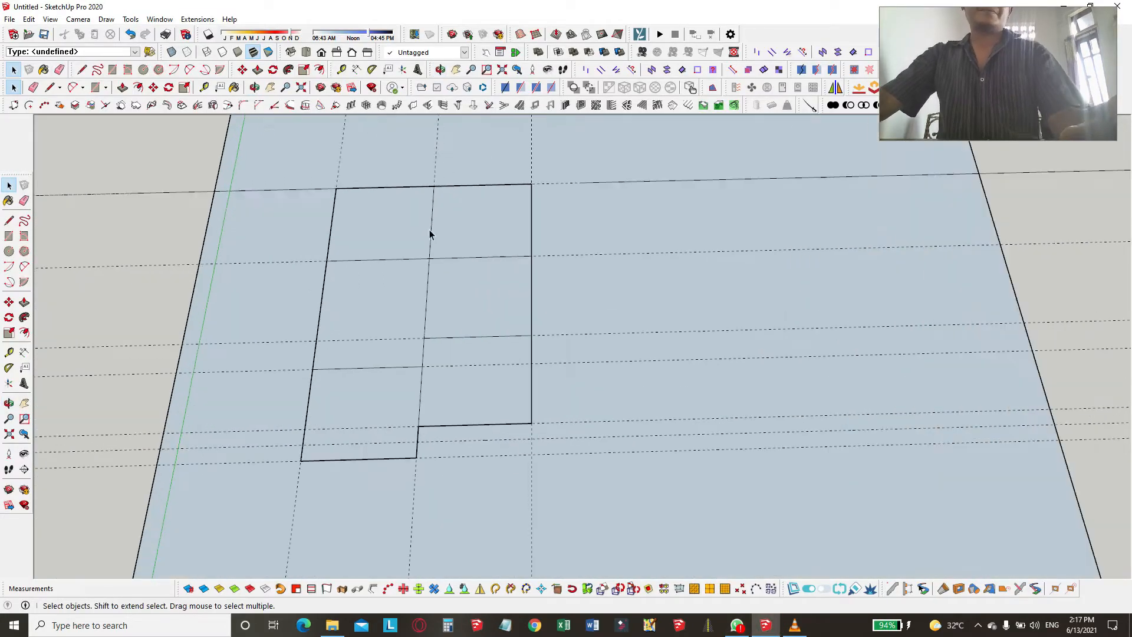
# - Offset guides about 150 cm inward from the rear edge and from the outer side edge of the rear corner room
pyautogui.press('t')
pyautogui.click(327, 173)
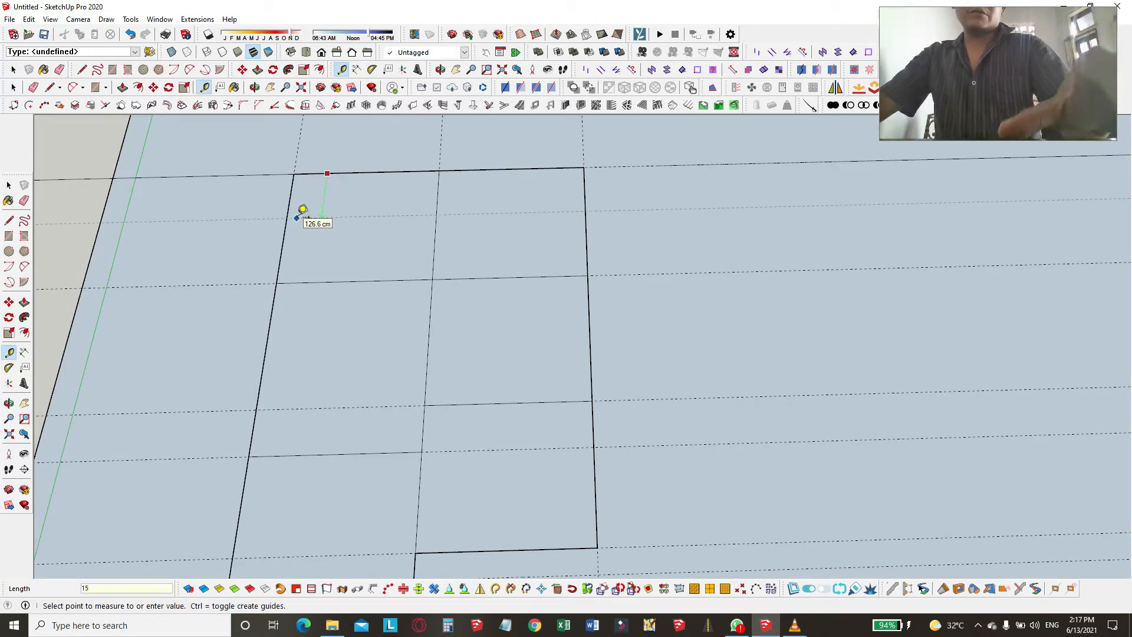
pyautogui.click(303, 210)
pyautogui.click(289, 199)
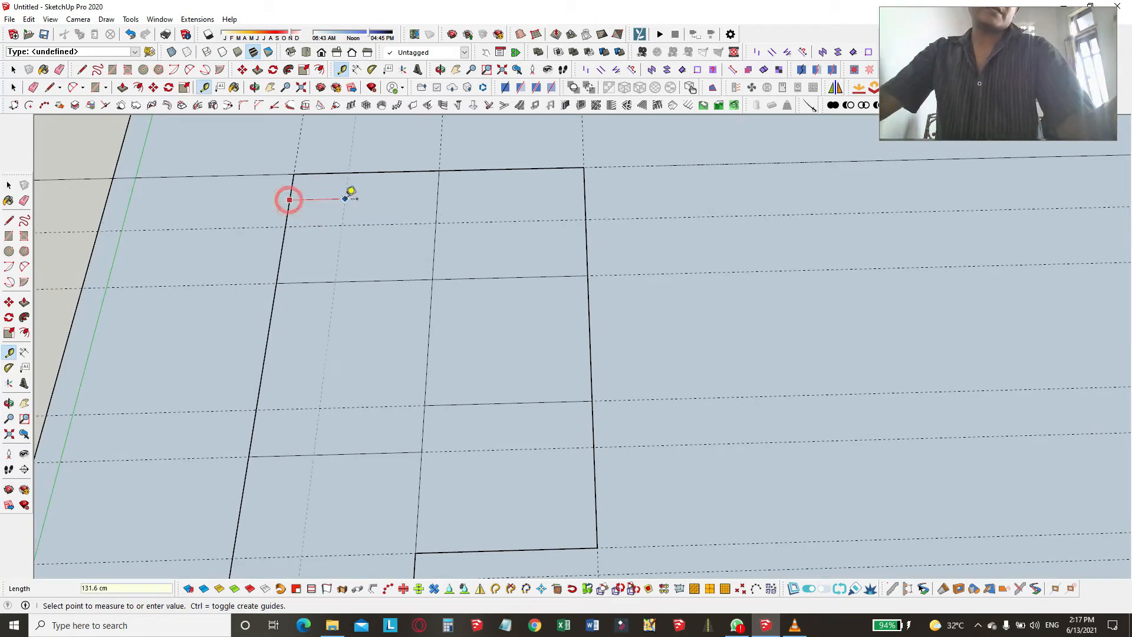
pyautogui.click(356, 196)
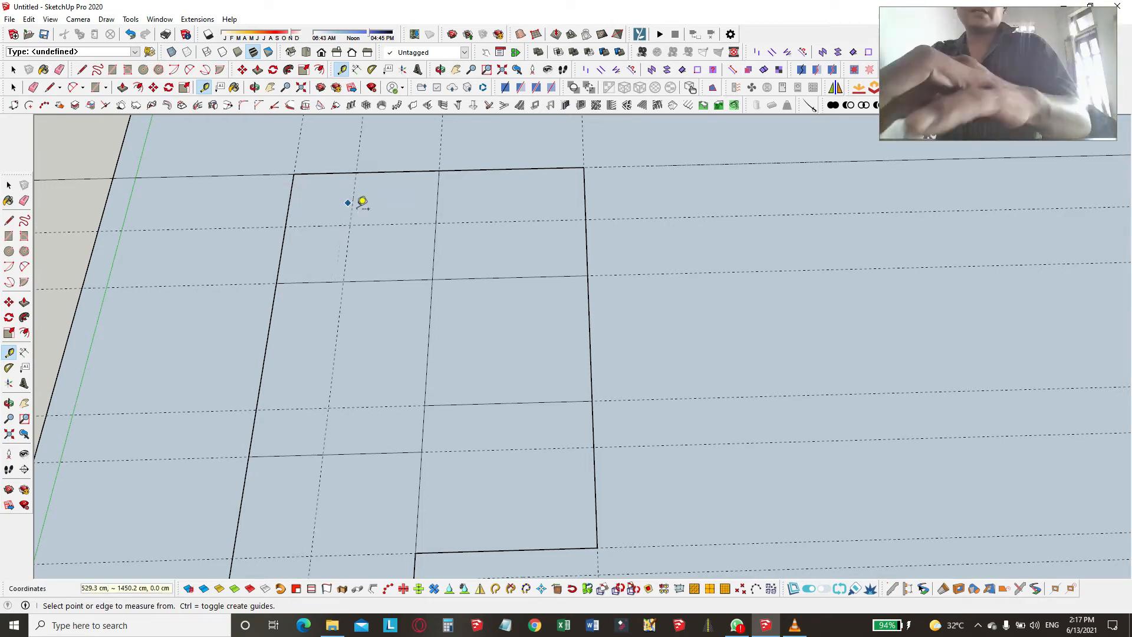
# - Draw the small bathroom rectangle in the outer rear corner of the plan, bounded by the two new guides
pyautogui.press('r')
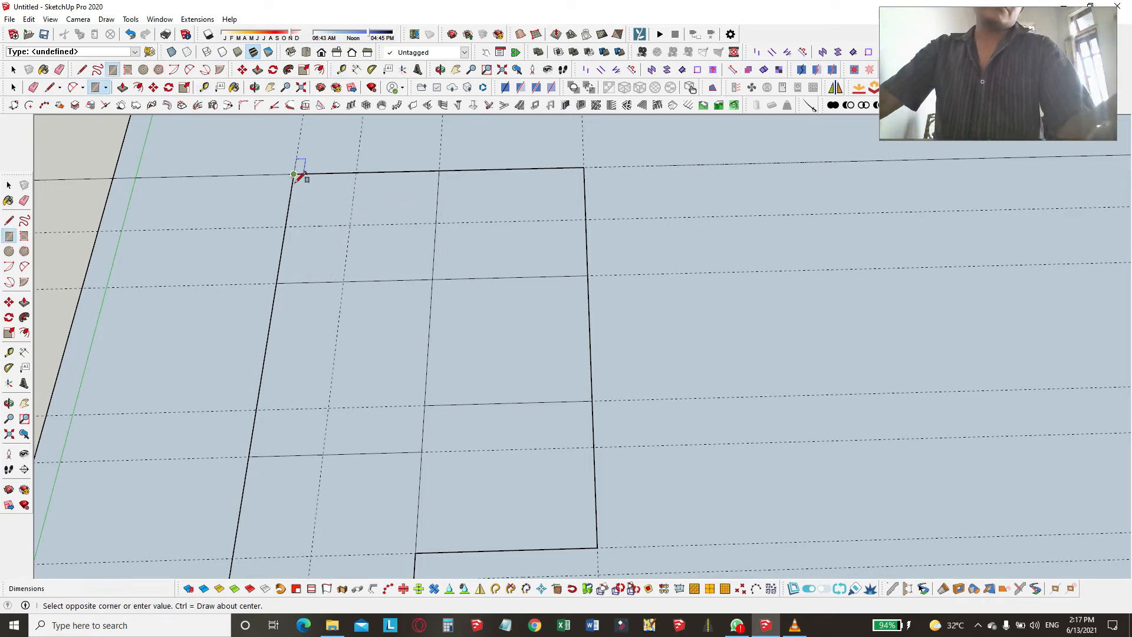
pyautogui.press('space')
pyautogui.scroll(-2, 392, 245)
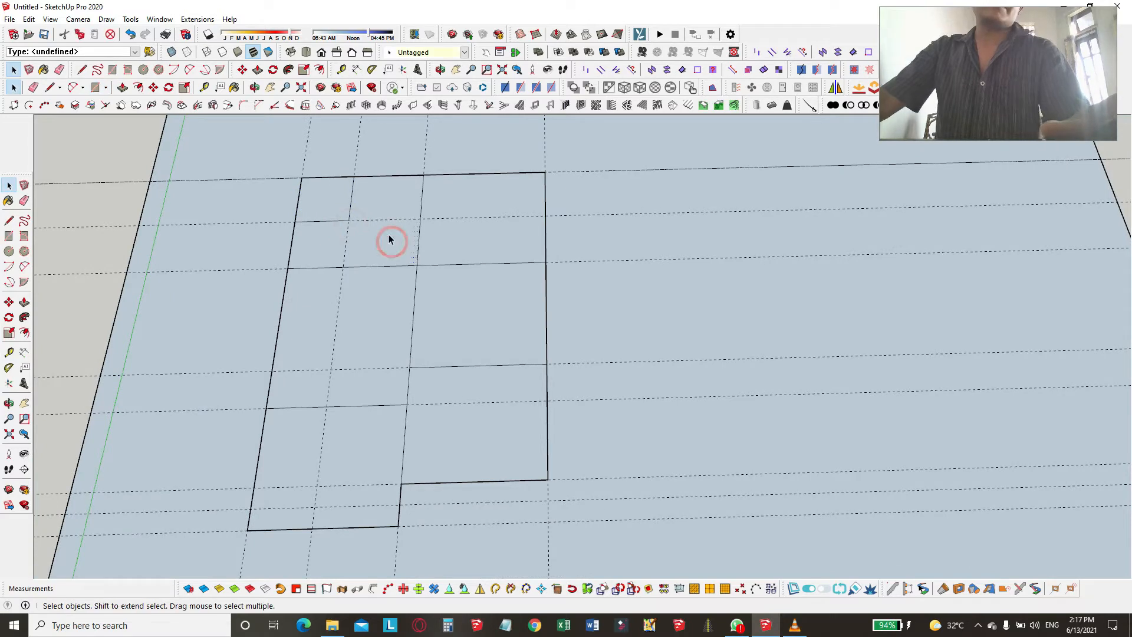
# - Check the individual room faces of the plan by selecting them one after another
pyautogui.scroll(-2, 407, 216)
pyautogui.click(376, 285)
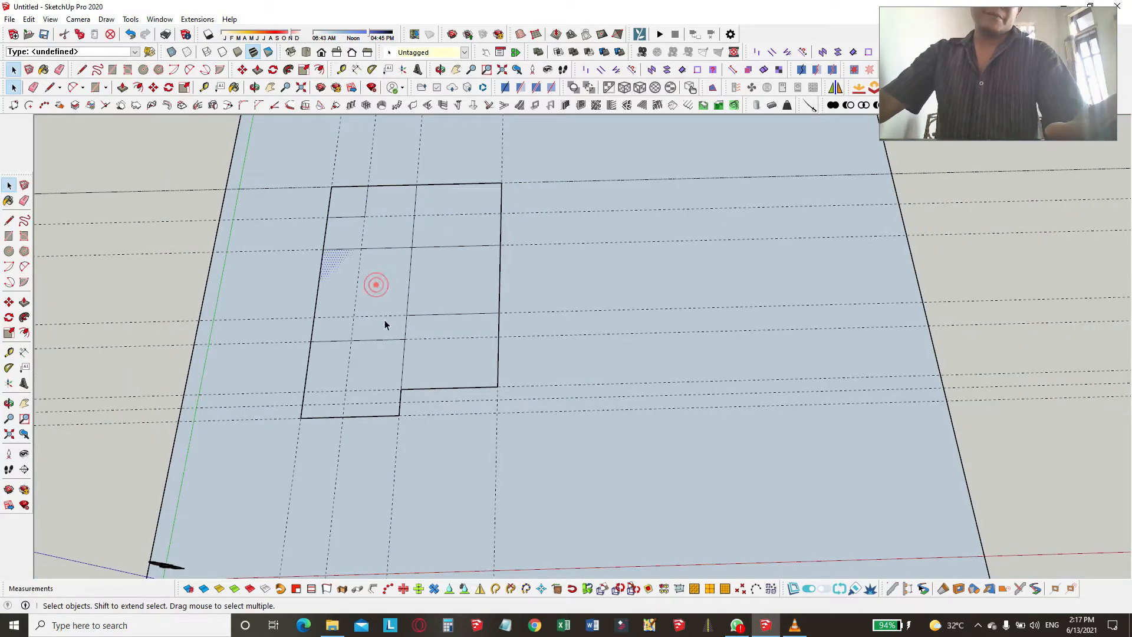
pyautogui.click(460, 286)
pyautogui.click(454, 350)
pyautogui.click(364, 373)
pyautogui.scroll(2, 348, 330)
pyautogui.scroll(-2, 376, 271)
pyautogui.scroll(-3, 420, 319)
pyautogui.scroll(3, 377, 314)
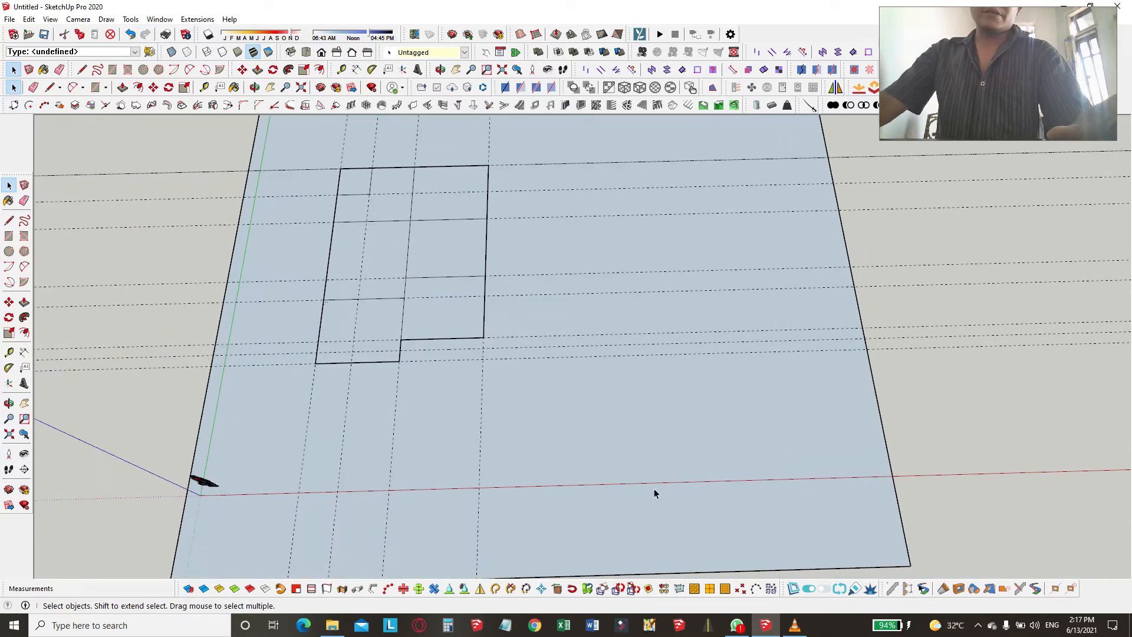
# - Check the lot dimensions in the WhatsApp photo and, back in SketchUp, offset a guide 200 cm outward from the house's side guide
pyautogui.press('t')
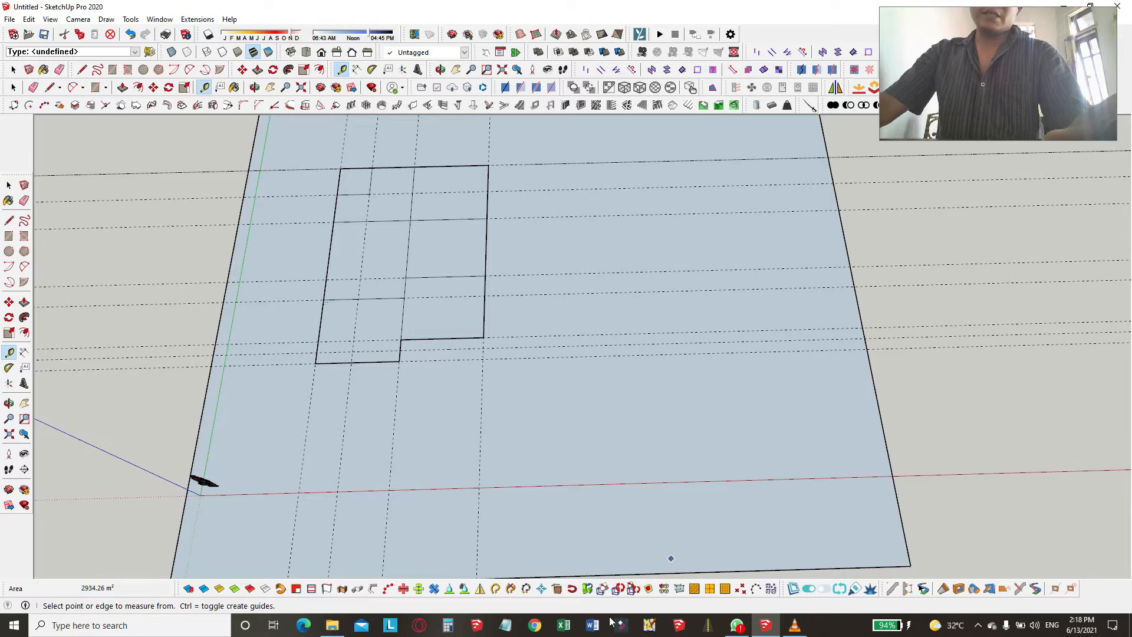
pyautogui.click(737, 629)
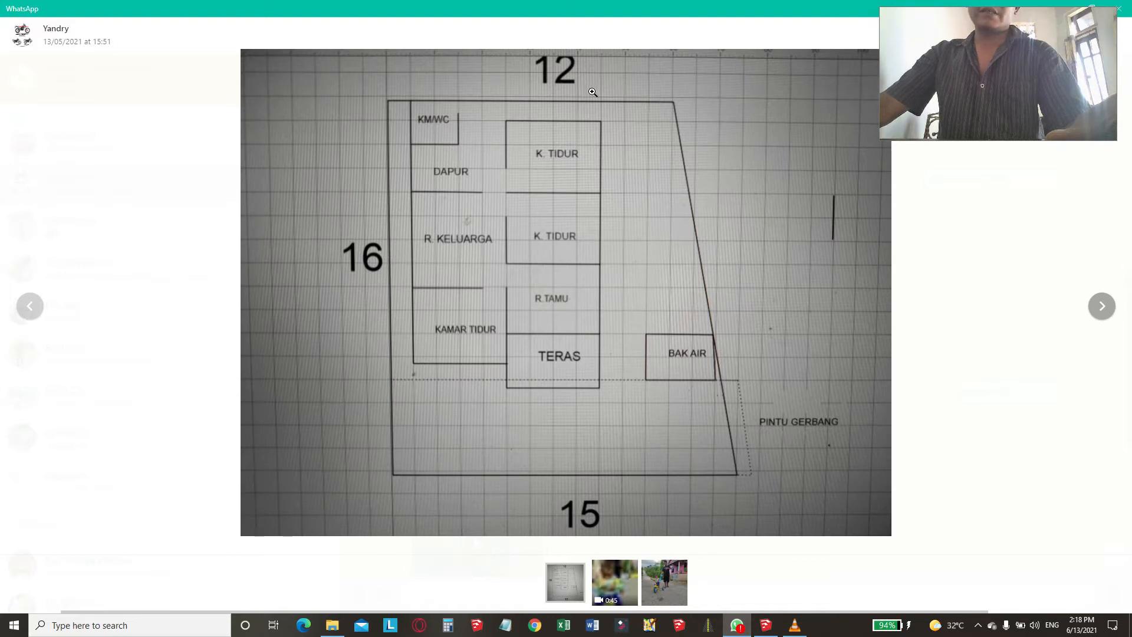
pyautogui.click(771, 632)
pyautogui.click(310, 396)
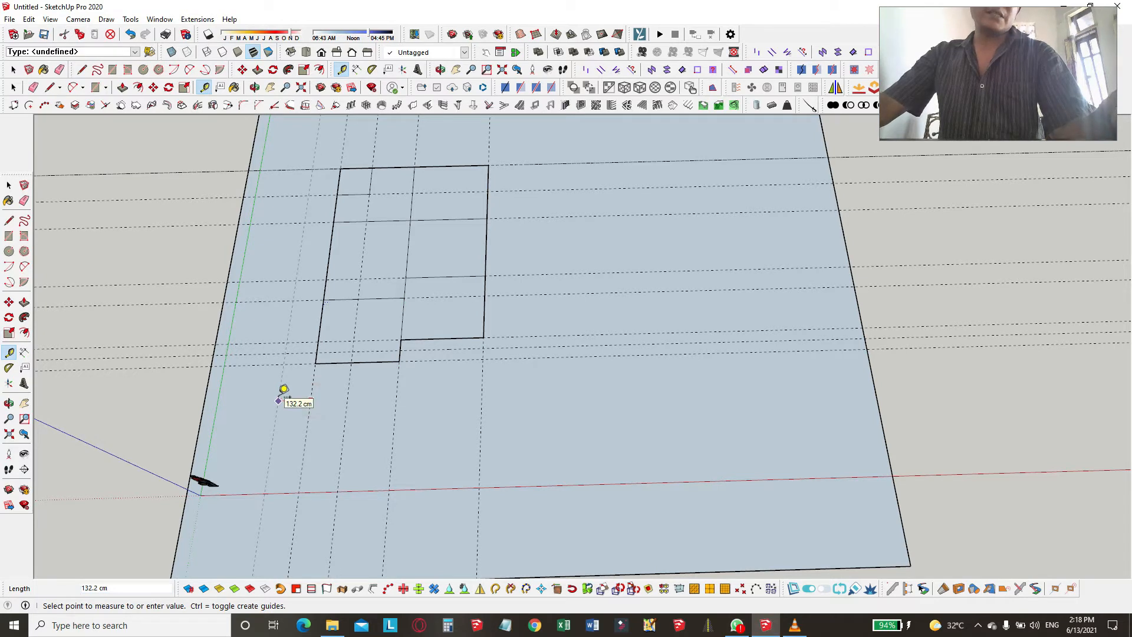
pyautogui.write('200')
pyautogui.press('Return')
# - Offset a guide about 150 cm outward from the rear edge of the house
pyautogui.moveTo(440, 469); pyautogui.dragTo(411, 231, button='middle')
pyautogui.click(404, 242)
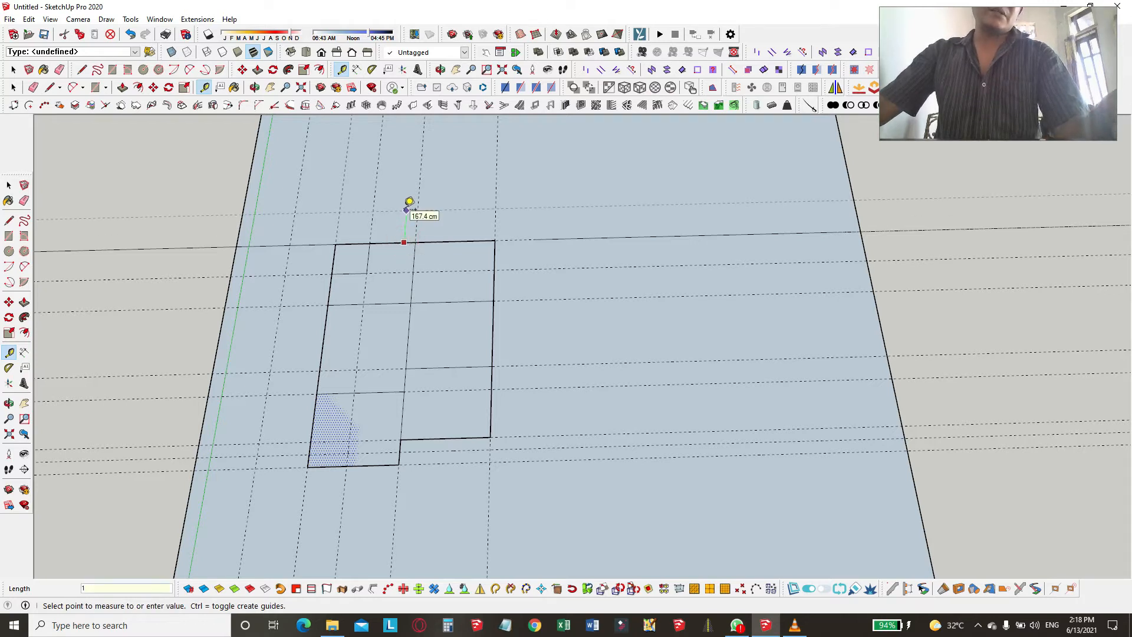
pyautogui.write('15')
pyautogui.press('Return')
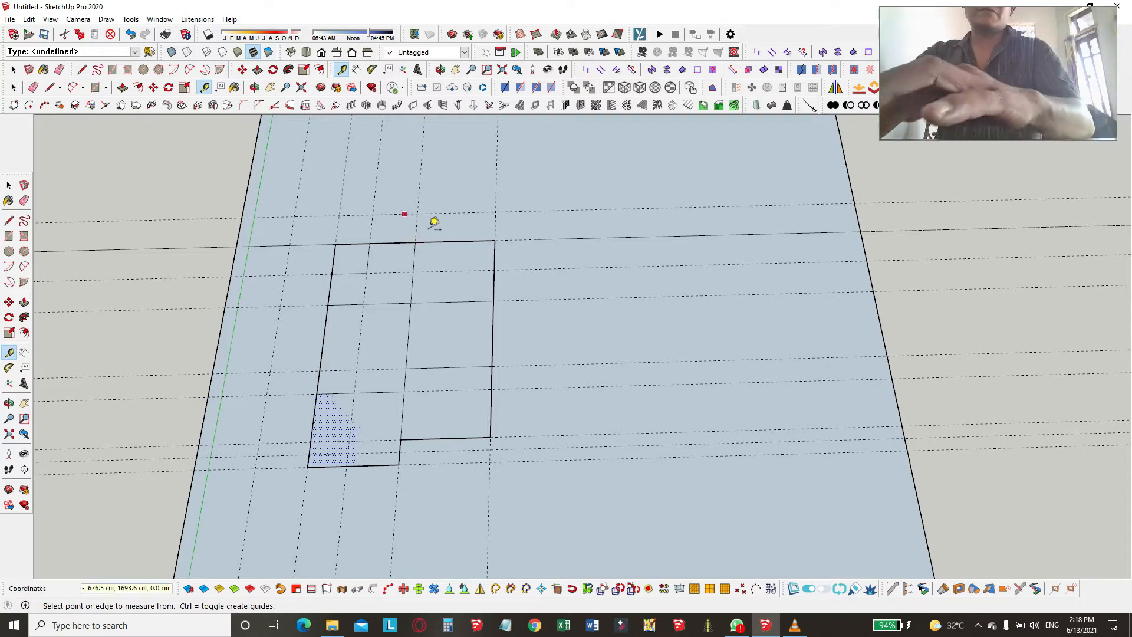
# - Offset two guides from the lot's side guide across the house, one at 1200 cm and one at 1500 cm
pyautogui.click(282, 290)
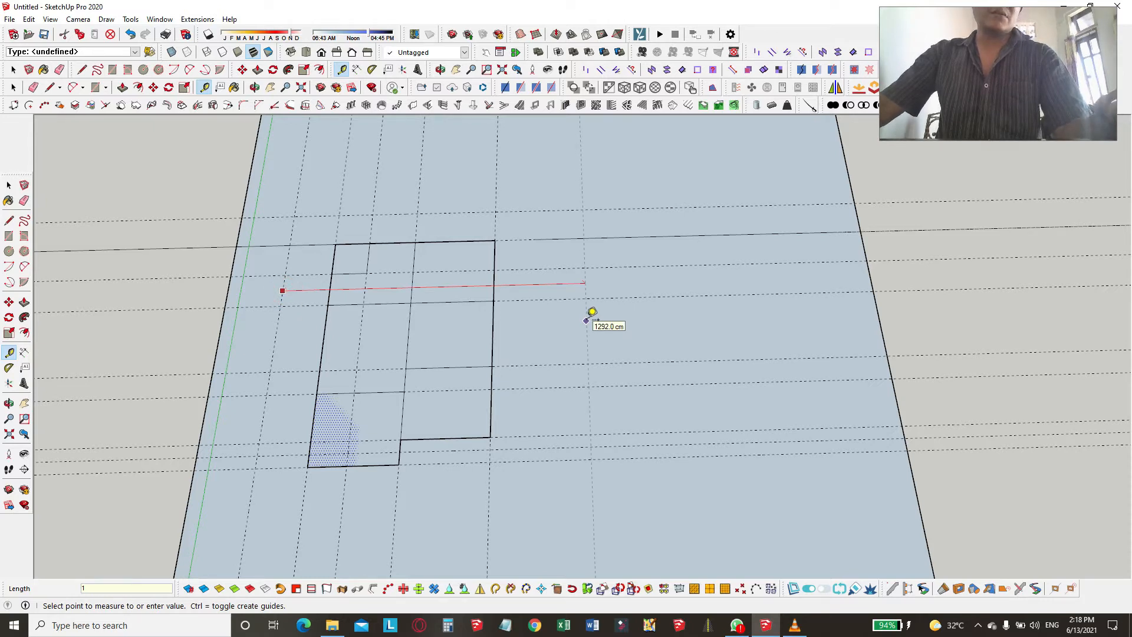
pyautogui.write('12')
pyautogui.press('Return')
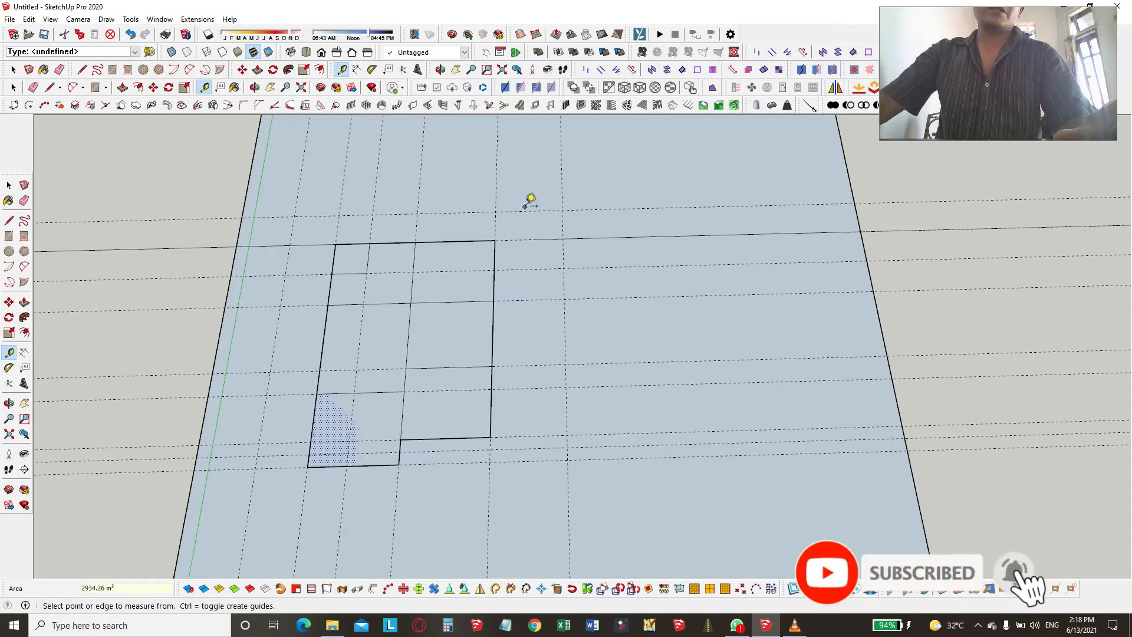
pyautogui.scroll(-1, 528, 200)
pyautogui.click(300, 475)
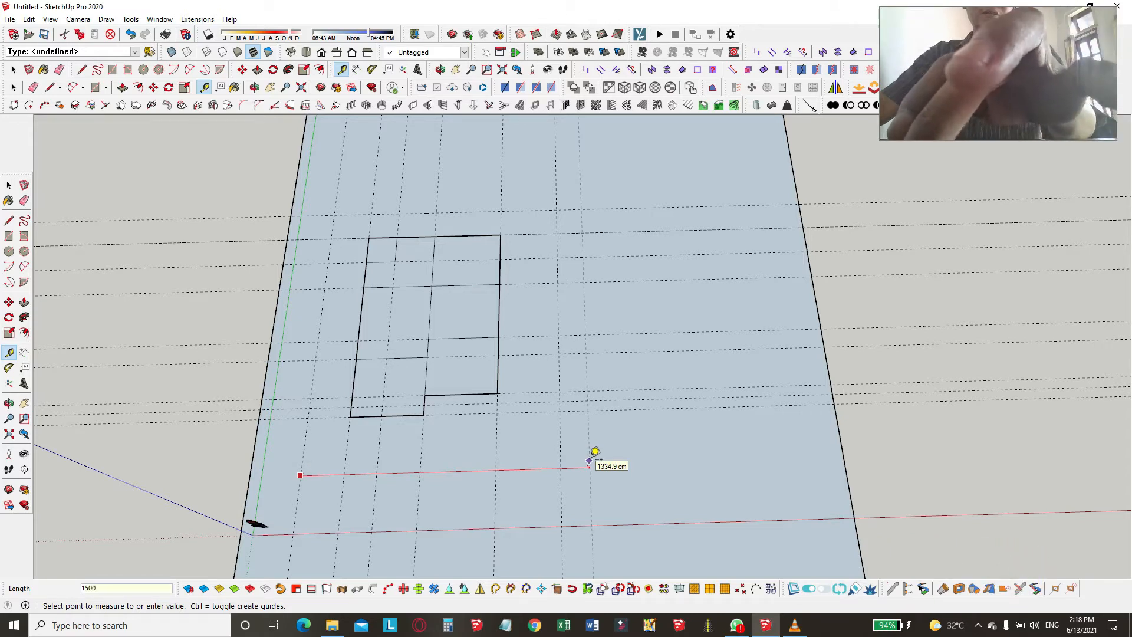
pyautogui.press('Return')
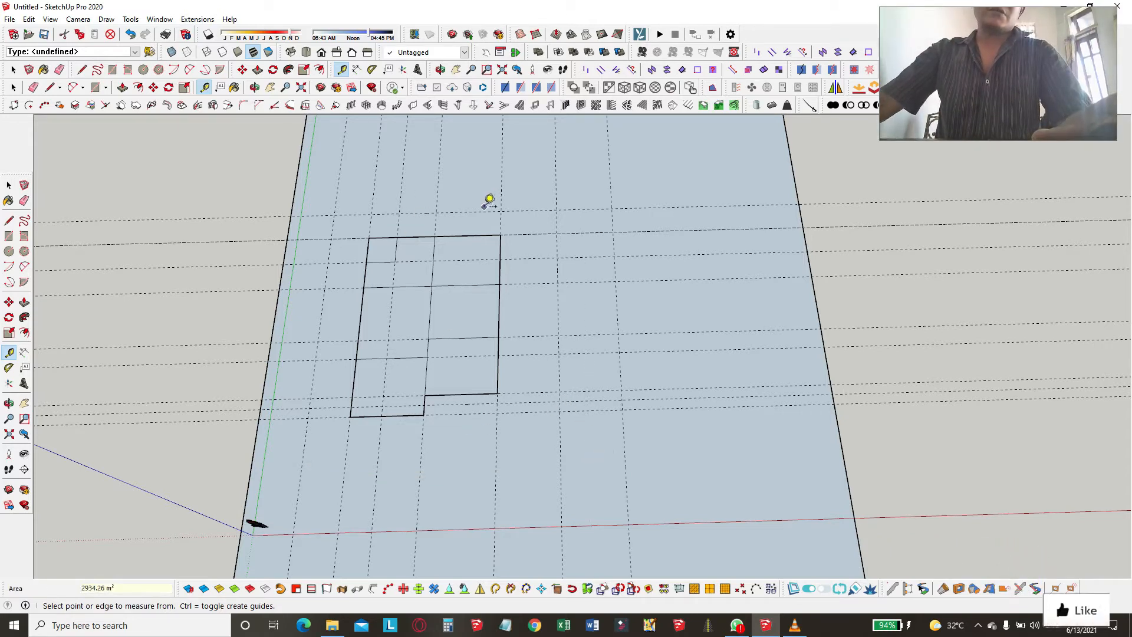
# - Offset a guide 1600 cm toward the front from the lot's rear guide
pyautogui.click(662, 207)
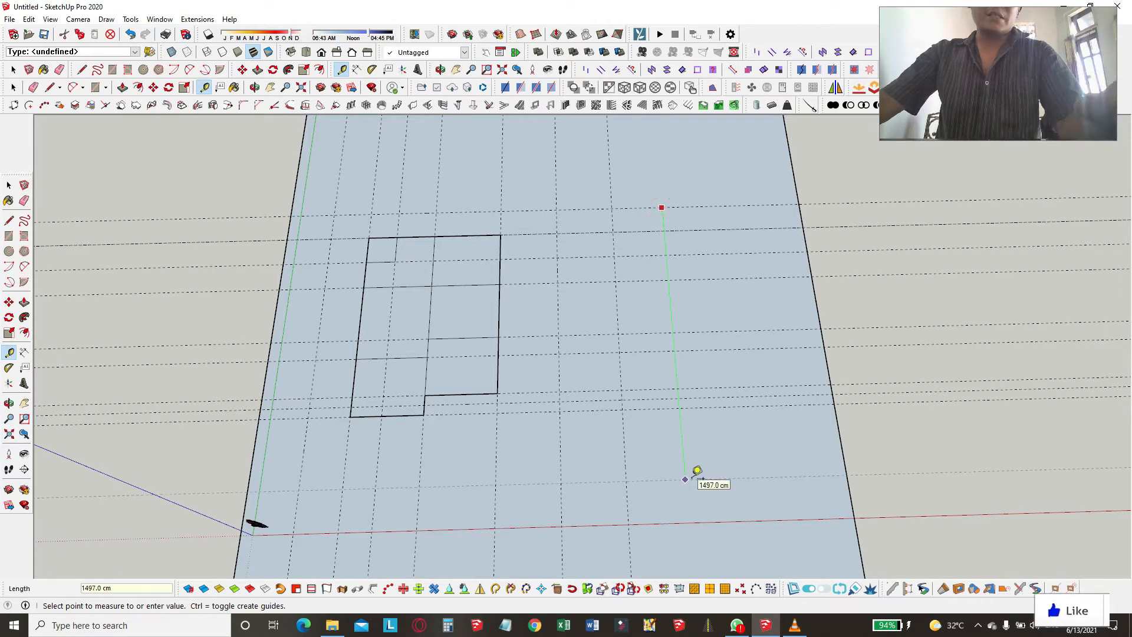
pyautogui.write('1600')
pyautogui.press('Return')
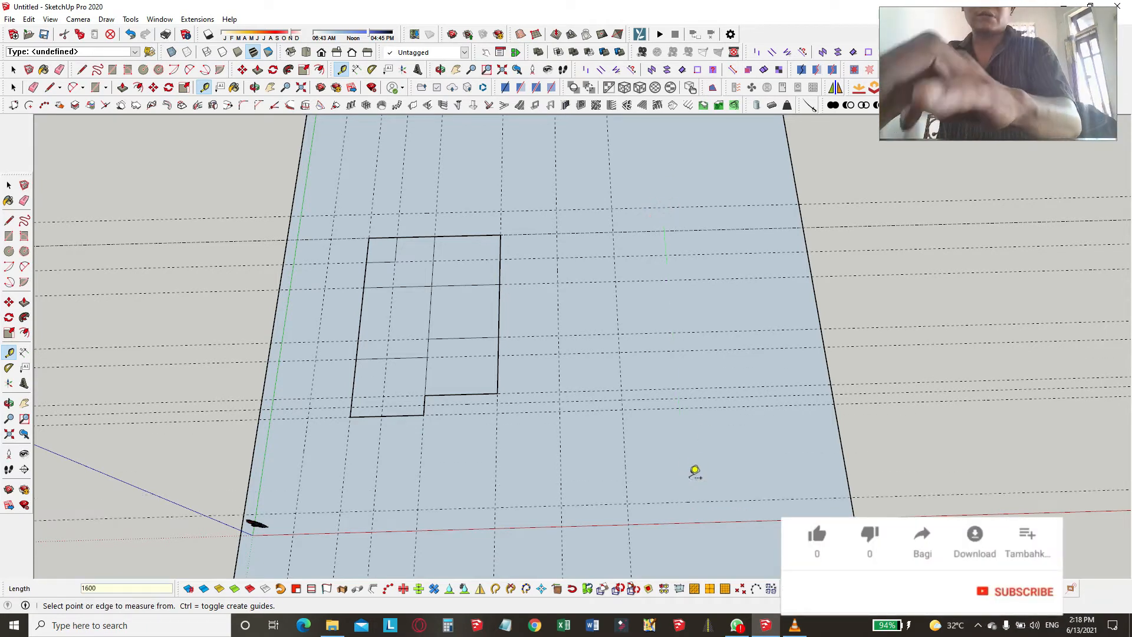
# - Outline the trapezoidal lot along the guide intersections around the house, closing it with a 1500 cm front edge
pyautogui.press('l')
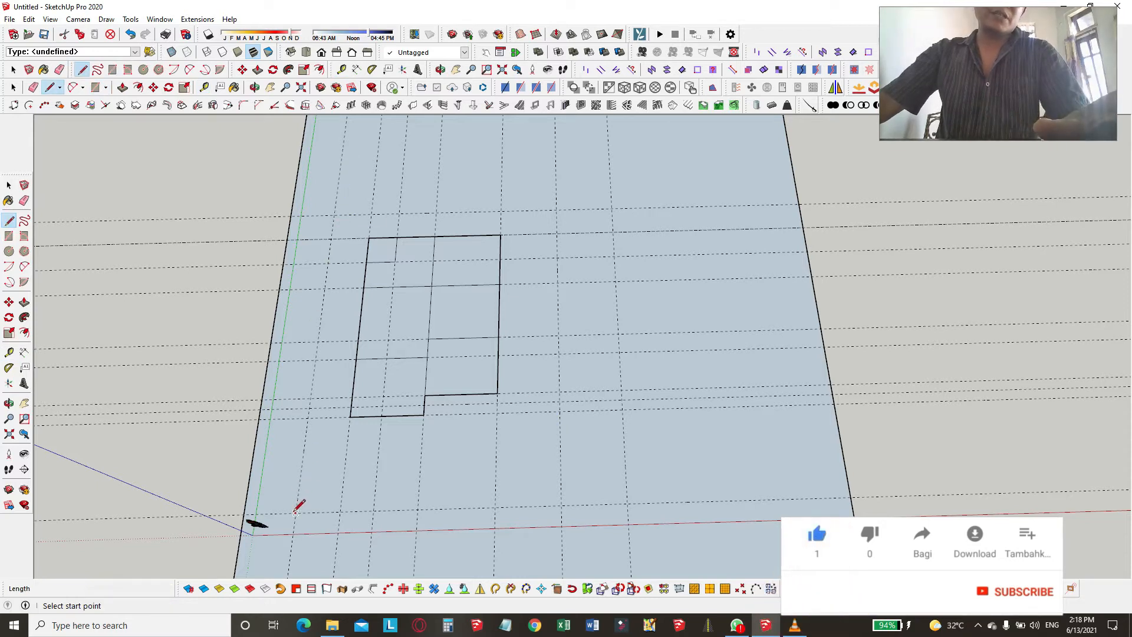
pyautogui.click(334, 215)
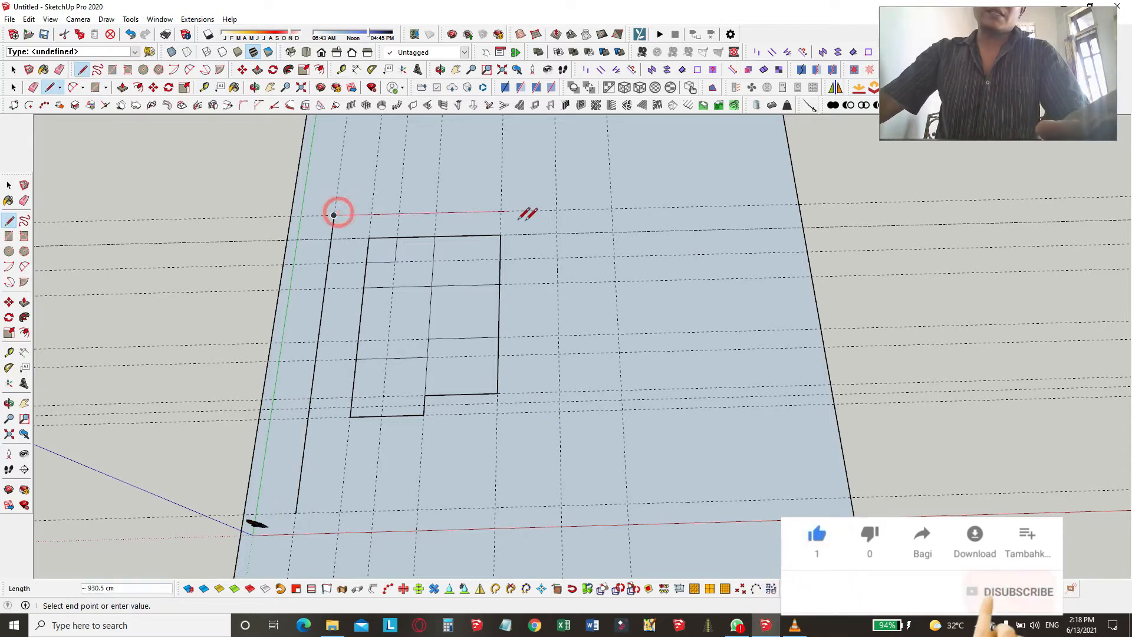
pyautogui.click(556, 209)
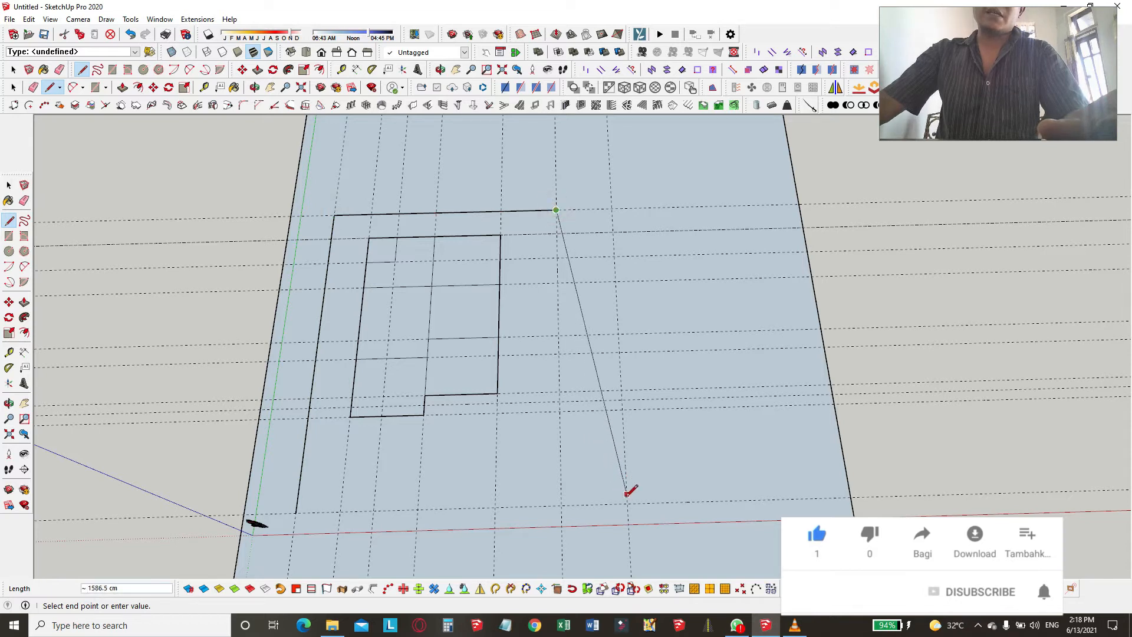
pyautogui.click(626, 503)
pyautogui.click(296, 512)
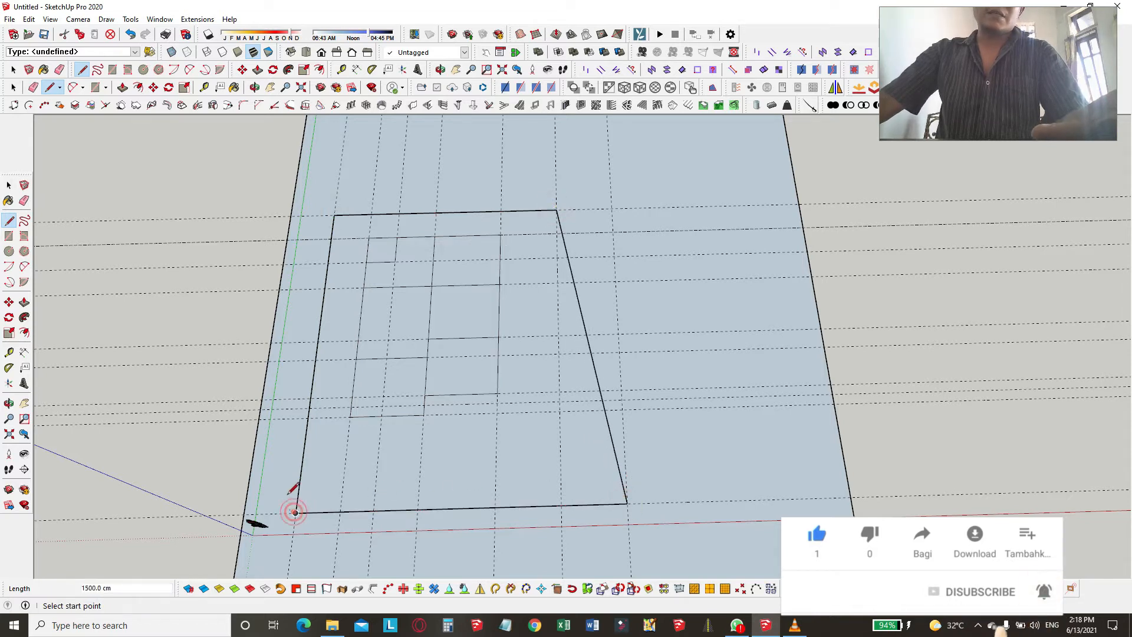
# - Remove the lot's front edge and combine all the house's room rectangles into one group
pyautogui.press('space')
pyautogui.click(535, 317)
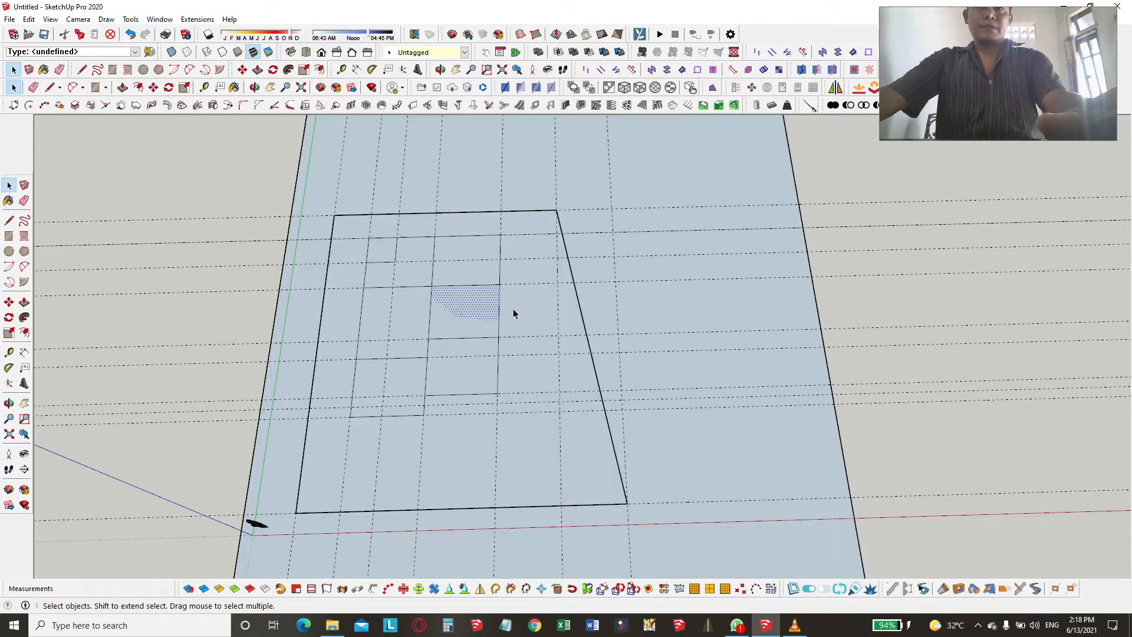
pyautogui.click(528, 300)
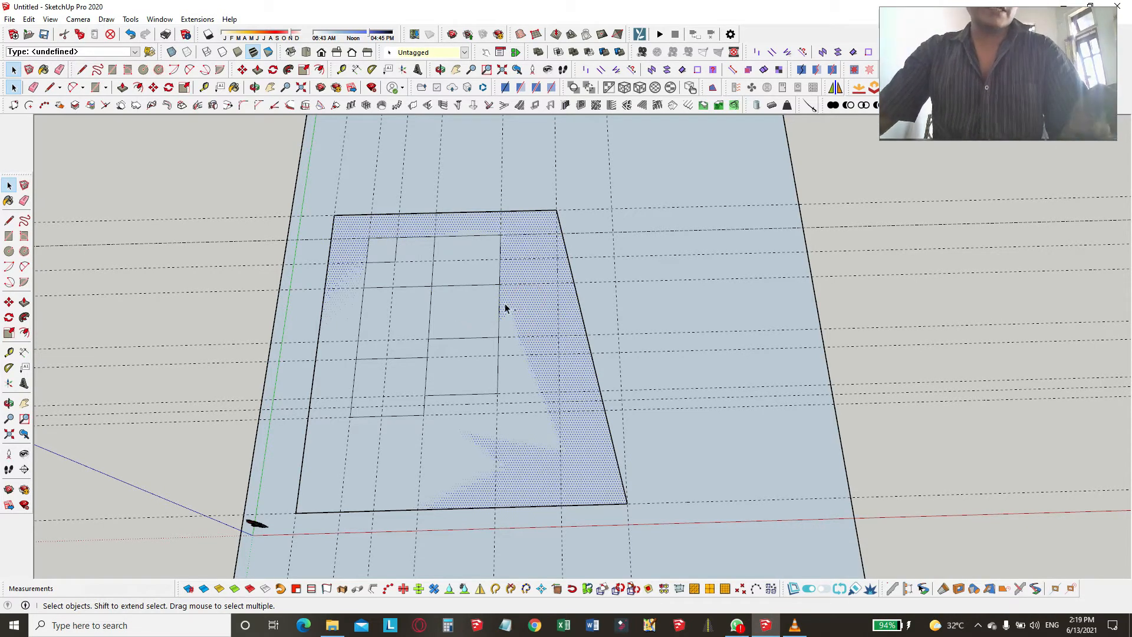
pyautogui.press('Delete')
pyautogui.tripleClick(466, 316)
pyautogui.click(466, 316)
pyautogui.doubleClick(466, 316)
pyautogui.rightClick(466, 316)
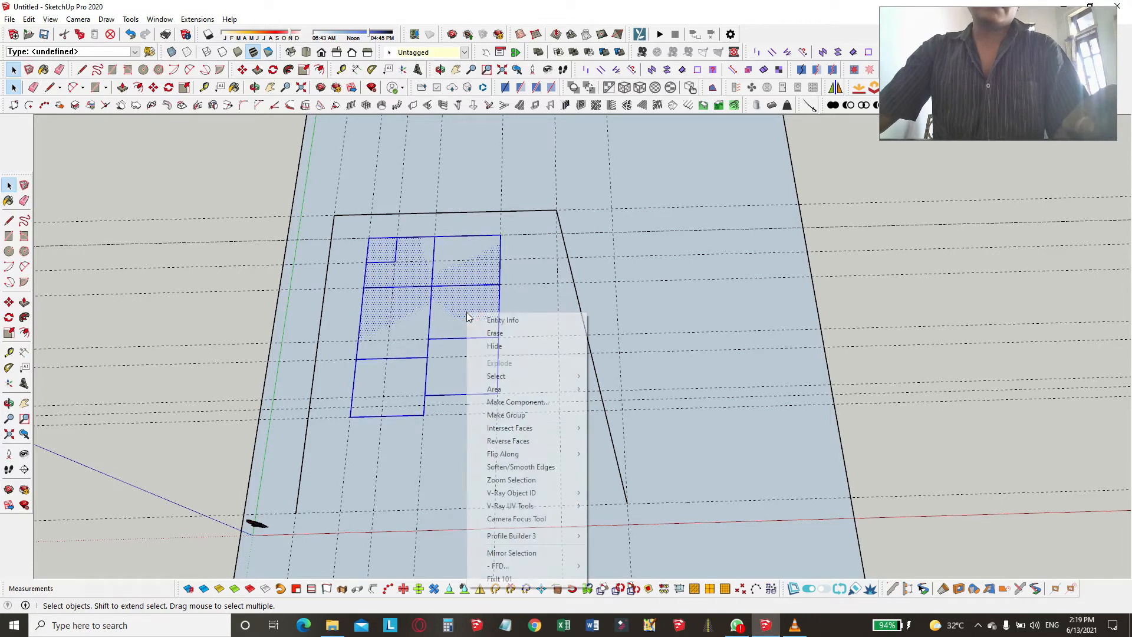
pyautogui.click(523, 441)
# - Redraw the lot's front edge between its two front corners to close the outline around the grouped house
pyautogui.press('l')
pyautogui.click(295, 513)
pyautogui.click(627, 505)
pyautogui.press('space')
pyautogui.click(470, 455)
pyautogui.click(469, 361)
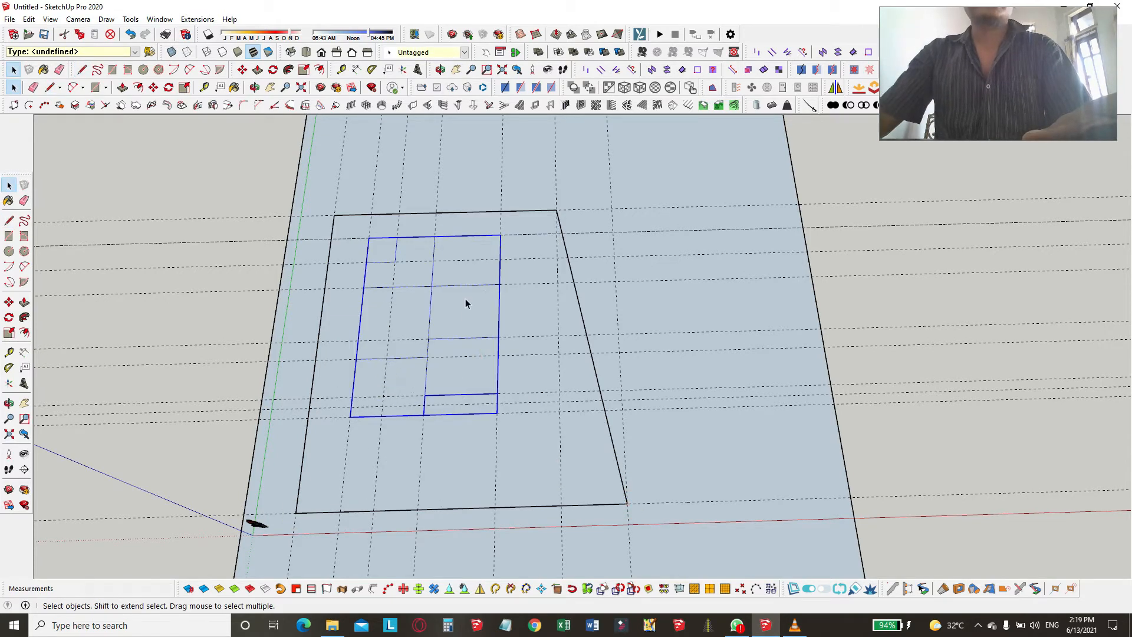
pyautogui.click(885, 305)
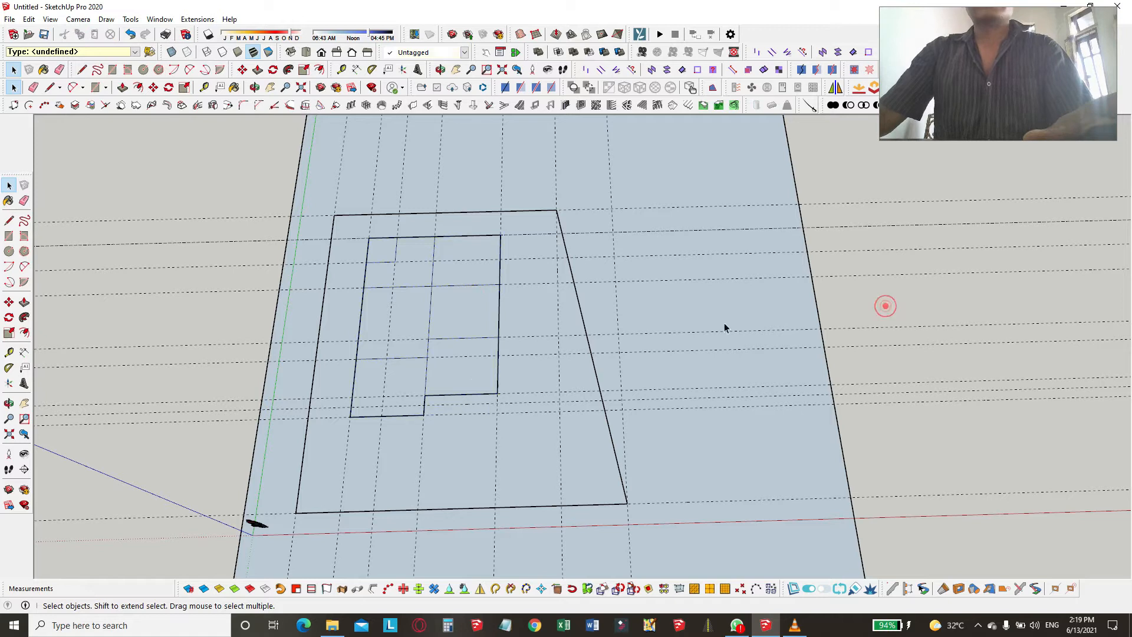
# - Open the house group and Push/Pull the front room beside the notch by 5 cm
pyautogui.doubleClick(457, 381)
pyautogui.scroll(2, 449, 388)
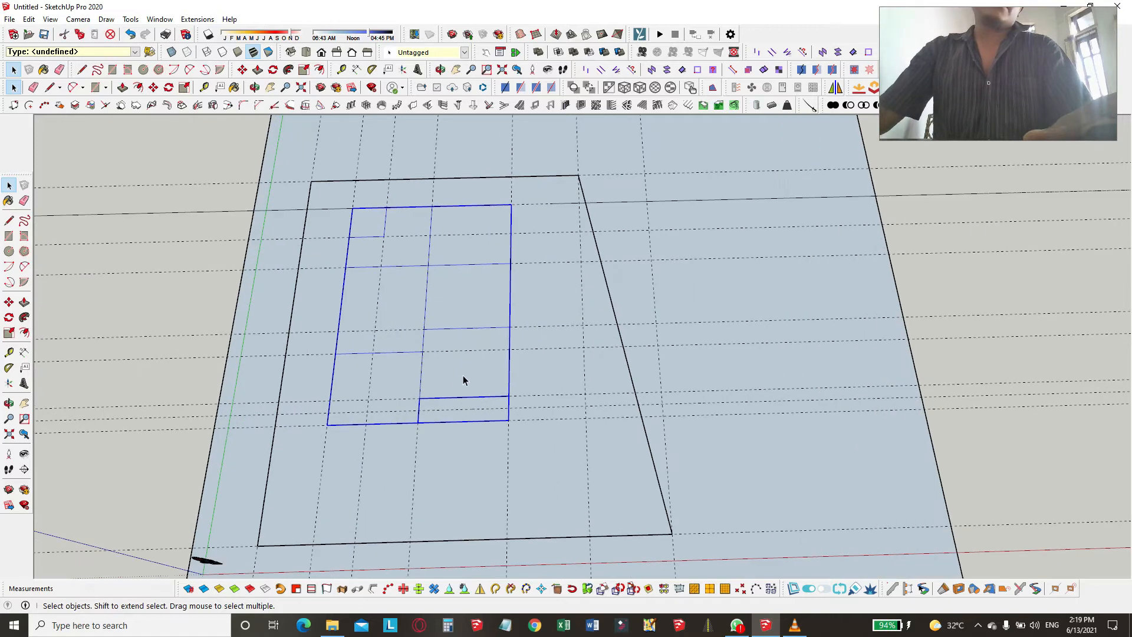
pyautogui.doubleClick(463, 376)
pyautogui.press('p')
pyautogui.scroll(1, 465, 382)
pyautogui.click(463, 380)
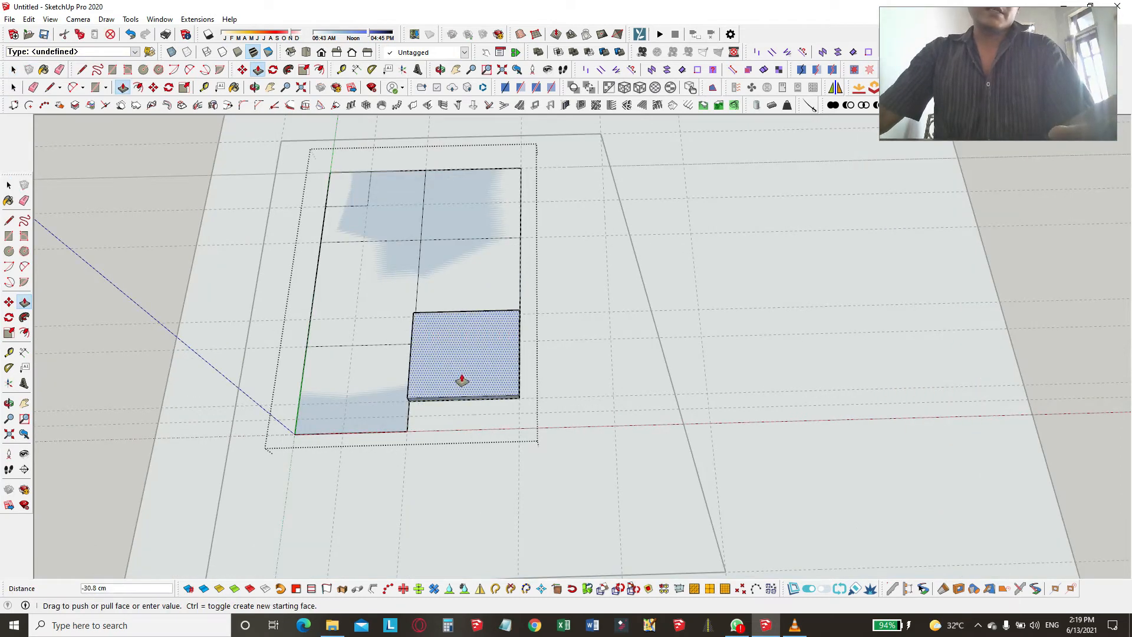
pyautogui.write('5')
pyautogui.press('Return')
# - Push/Pull every remaining room in the house to the same 5 cm thickness and close the group
pyautogui.click(359, 384)
pyautogui.click(442, 352)
pyautogui.click(396, 319)
pyautogui.click(436, 345)
pyautogui.click(458, 288)
pyautogui.click(456, 324)
pyautogui.click(454, 225)
pyautogui.click(439, 265)
pyautogui.click(414, 224)
pyautogui.click(451, 218)
pyautogui.click(360, 193)
pyautogui.click(388, 193)
pyautogui.click(393, 275)
pyautogui.click(440, 262)
pyautogui.scroll(-4, 441, 330)
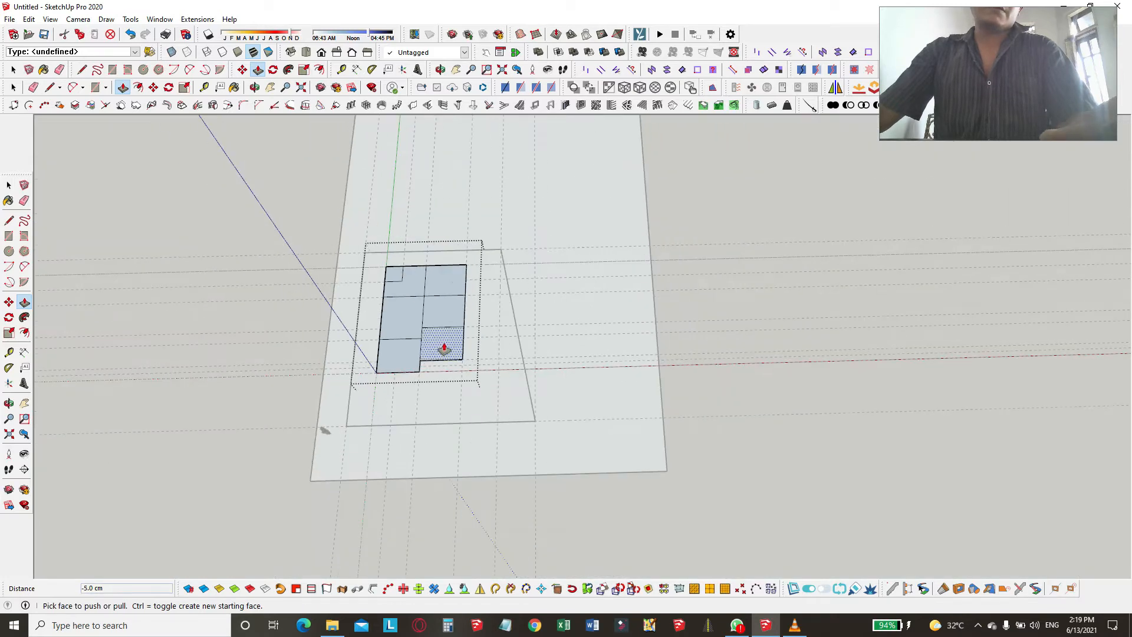
pyautogui.press('space')
pyautogui.click(621, 381)
# - Examine the thickness of the floor slab along the house's front edge and notch
pyautogui.scroll(5, 431, 310)
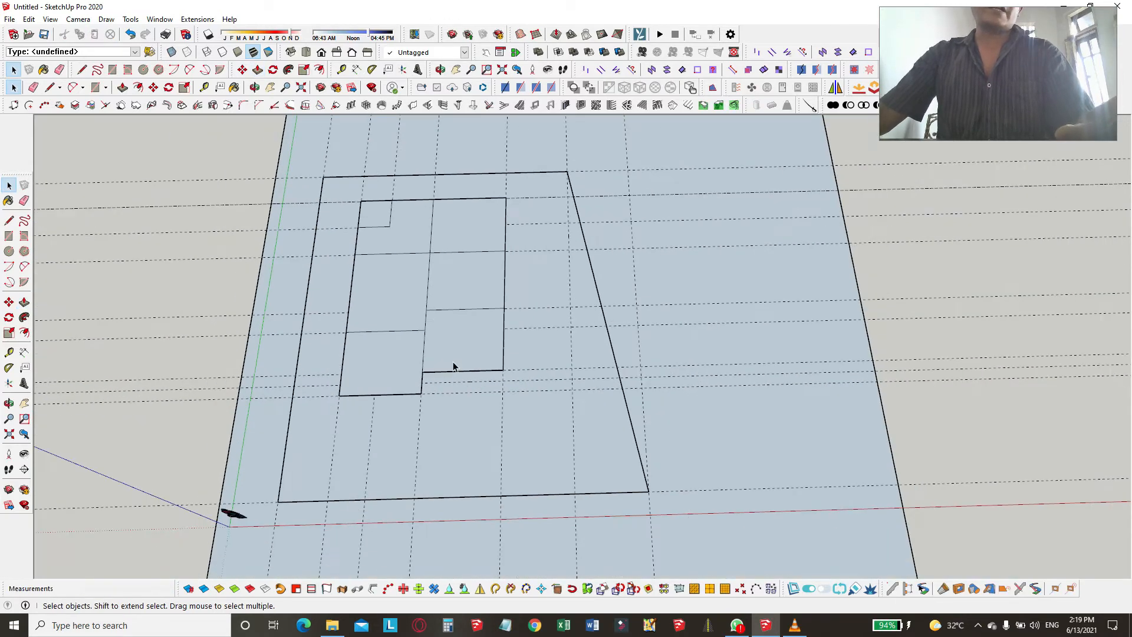
pyautogui.moveTo(453, 363); pyautogui.dragTo(401, 369, button='middle')
pyautogui.scroll(4, 402, 370)
pyautogui.moveTo(472, 338); pyautogui.dragTo(553, 301, button='middle')
pyautogui.scroll(-3, 487, 401)
pyautogui.scroll(3, 487, 402)
pyautogui.moveTo(492, 401); pyautogui.dragTo(442, 425, button='middle')
pyautogui.scroll(2, 483, 295)
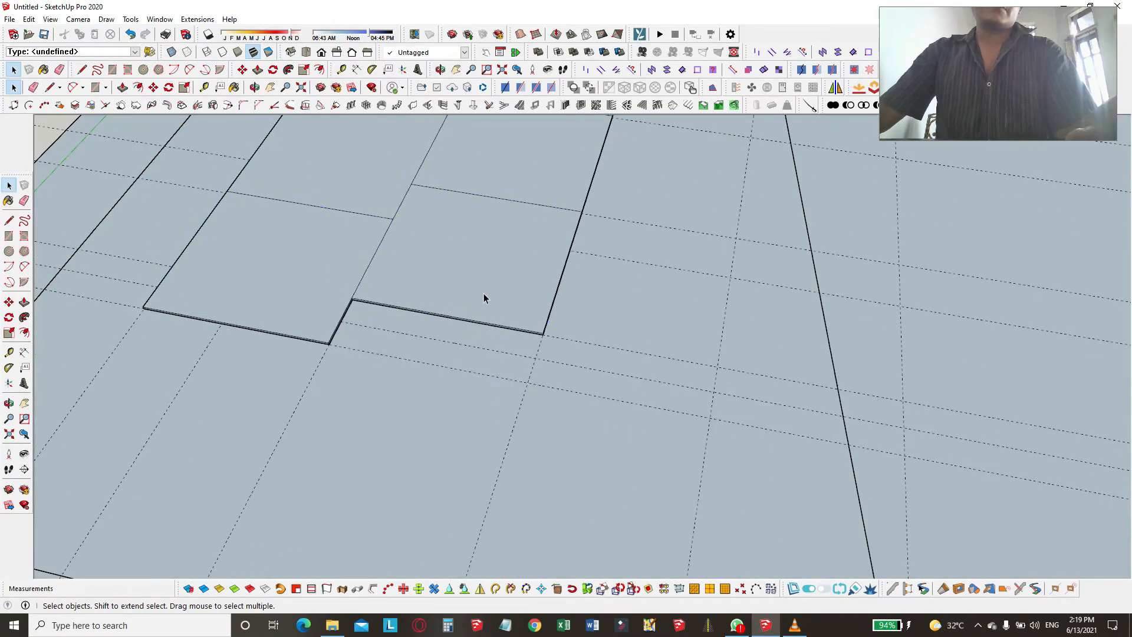
pyautogui.scroll(-3, 483, 298)
pyautogui.scroll(1, 445, 335)
pyautogui.press('r')
pyautogui.scroll(4, 334, 286)
pyautogui.click(312, 288)
pyautogui.scroll(-2, 321, 294)
pyautogui.press('Escape')
pyautogui.scroll(-5, 415, 355)
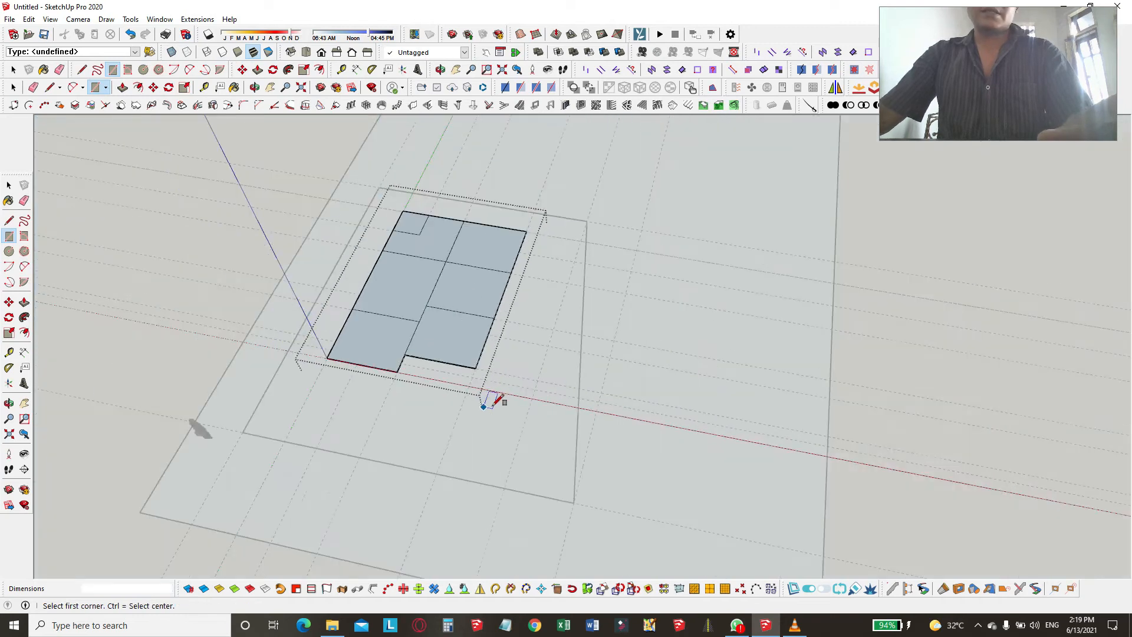
pyautogui.press('space')
pyautogui.click(925, 238)
# - Offset a parallel guide toward the lot's front edge from the guide along the house's front
pyautogui.scroll(4, 486, 434)
pyautogui.press('t')
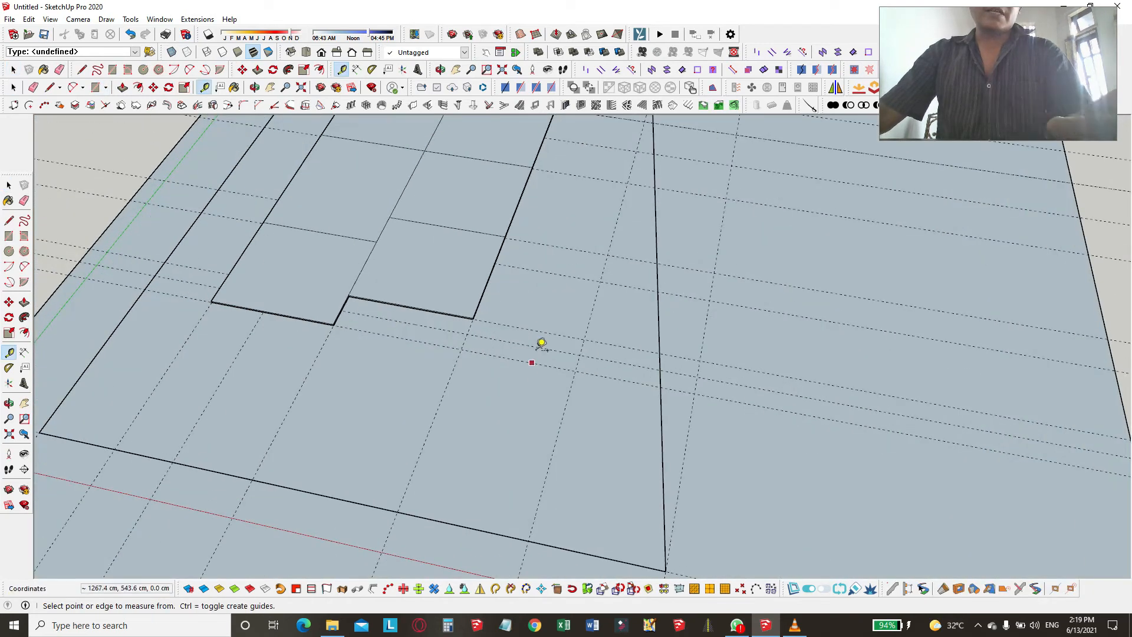
pyautogui.click(504, 356)
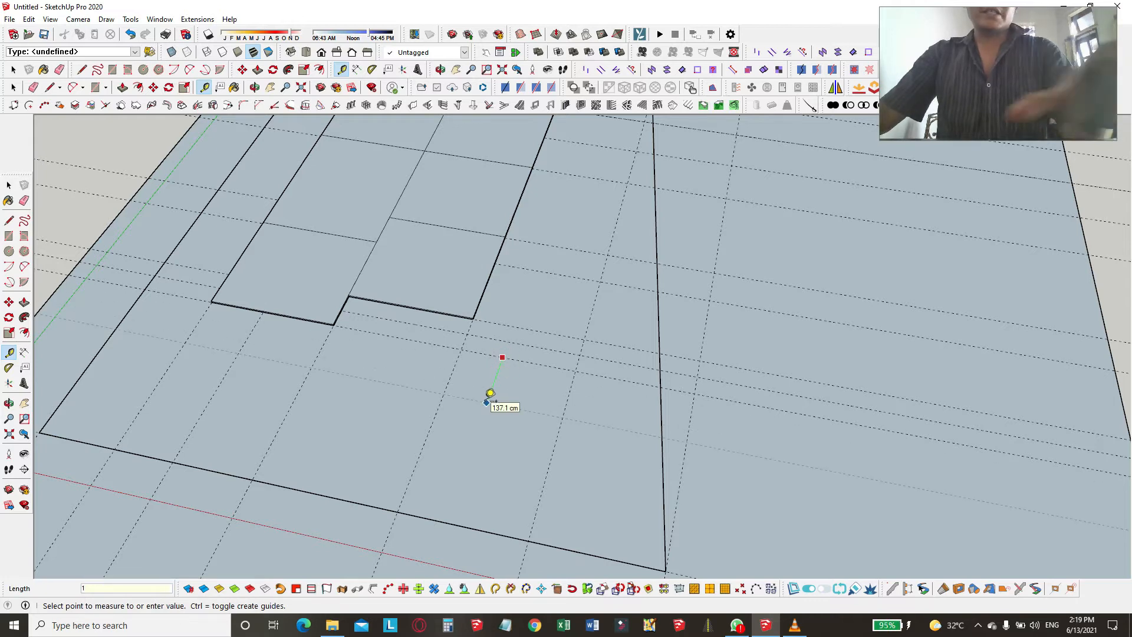
pyautogui.press('Return')
# - Inside the house group, draw a 350 x 200 cm rectangle from the notch corner to the new front guide
pyautogui.press('space')
pyautogui.click(463, 281)
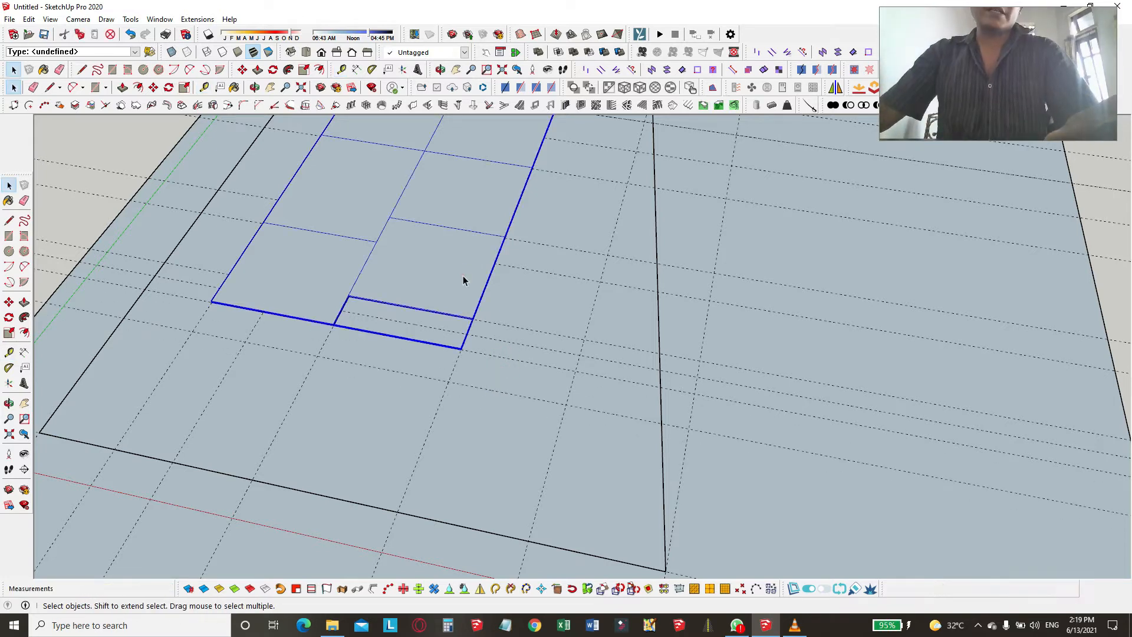
pyautogui.press('r')
pyautogui.scroll(3, 377, 330)
pyautogui.click(324, 269)
pyautogui.scroll(-1, 326, 268)
pyautogui.click(569, 477)
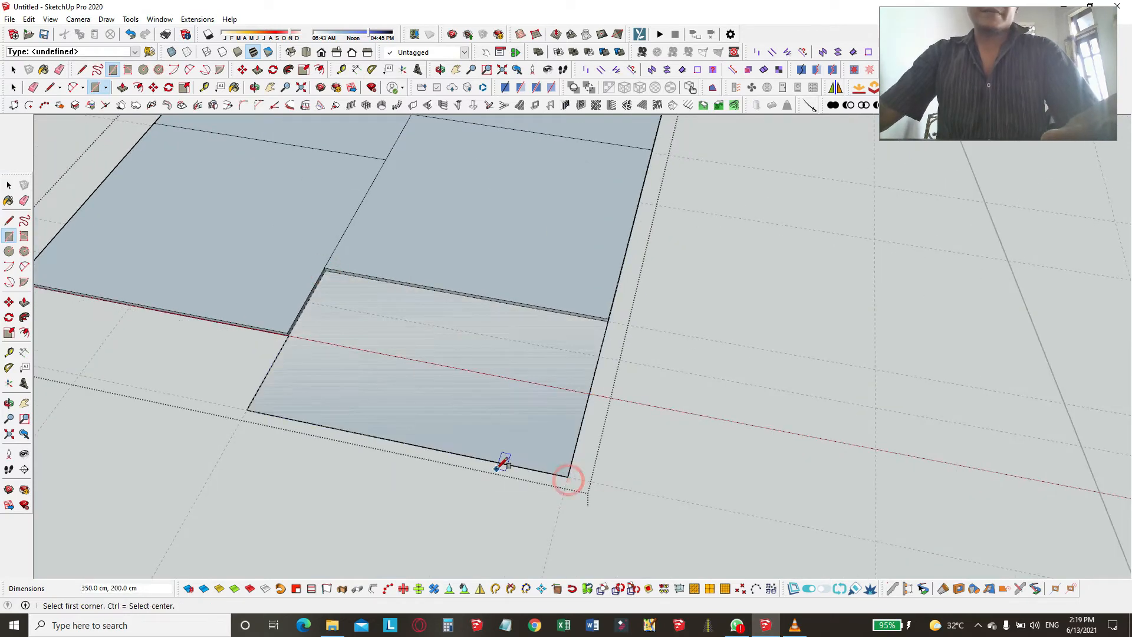
# - Push/Pull the new front rectangle flush with the adjoining room floors and close the group
pyautogui.press('p')
pyautogui.click(590, 381)
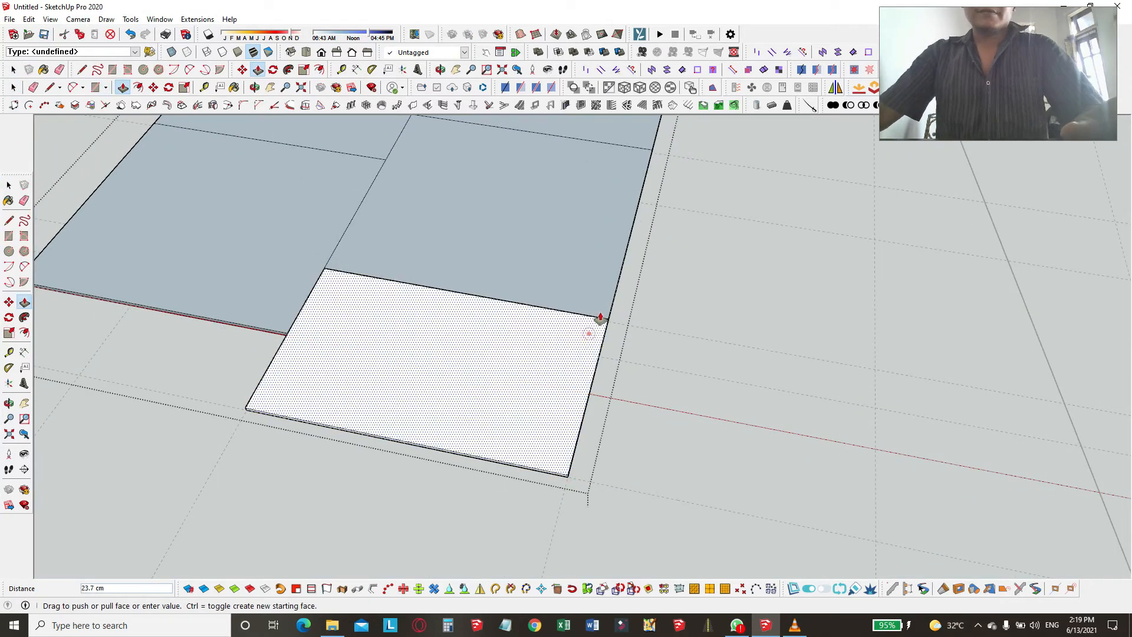
pyautogui.click(607, 276)
pyautogui.scroll(-7, 495, 436)
pyautogui.press('space')
pyautogui.click(903, 300)
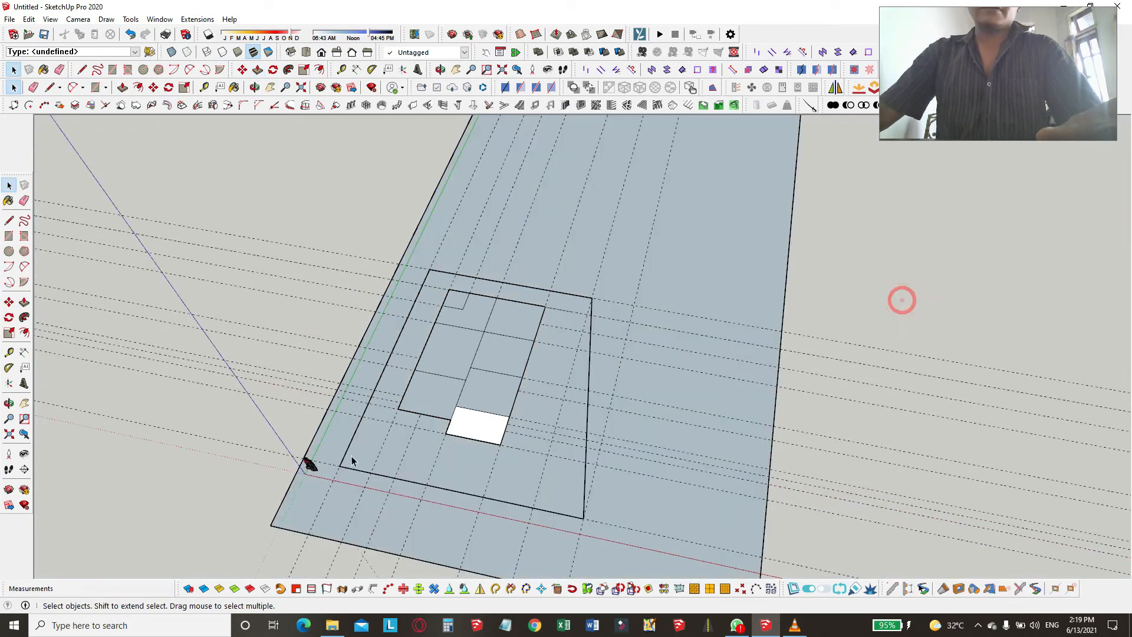
# - Reopen the house group and paint the new front rectangle with the 0014_DarkSalmon colour from Colors-Named
pyautogui.scroll(6, 352, 460)
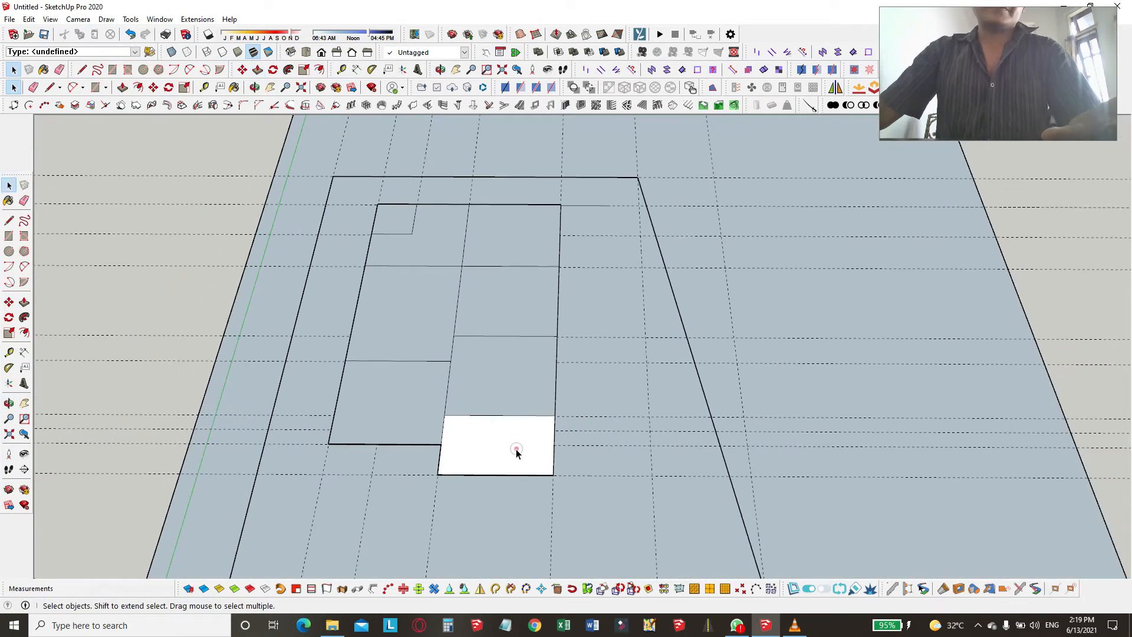
pyautogui.scroll(-3, 516, 451)
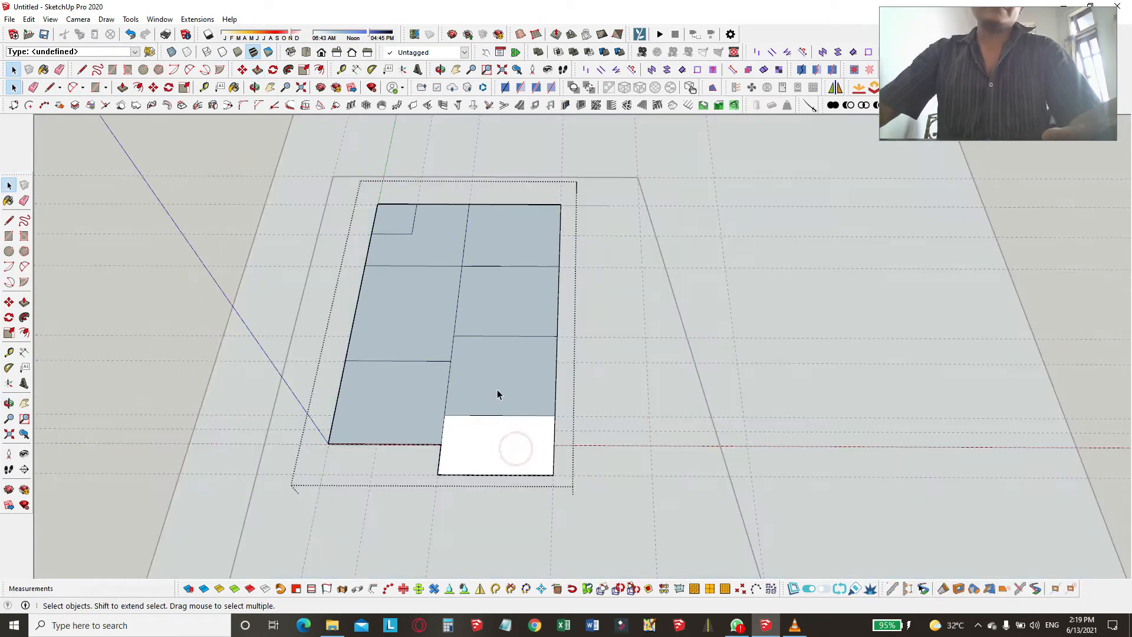
pyautogui.click(9, 201)
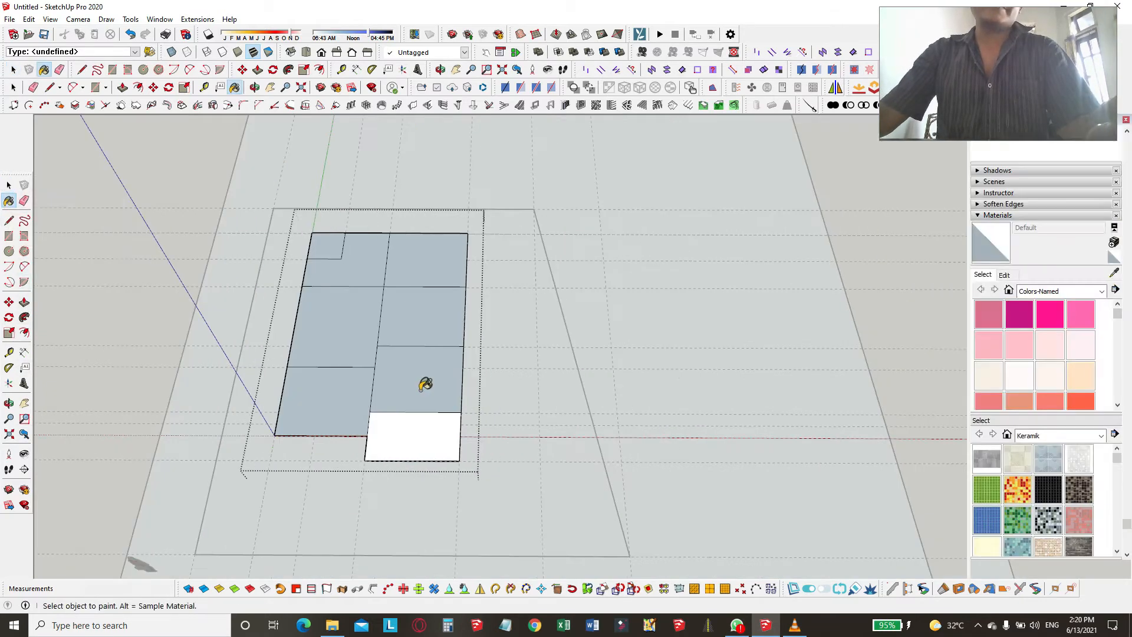
pyautogui.scroll(-2, 1081, 395)
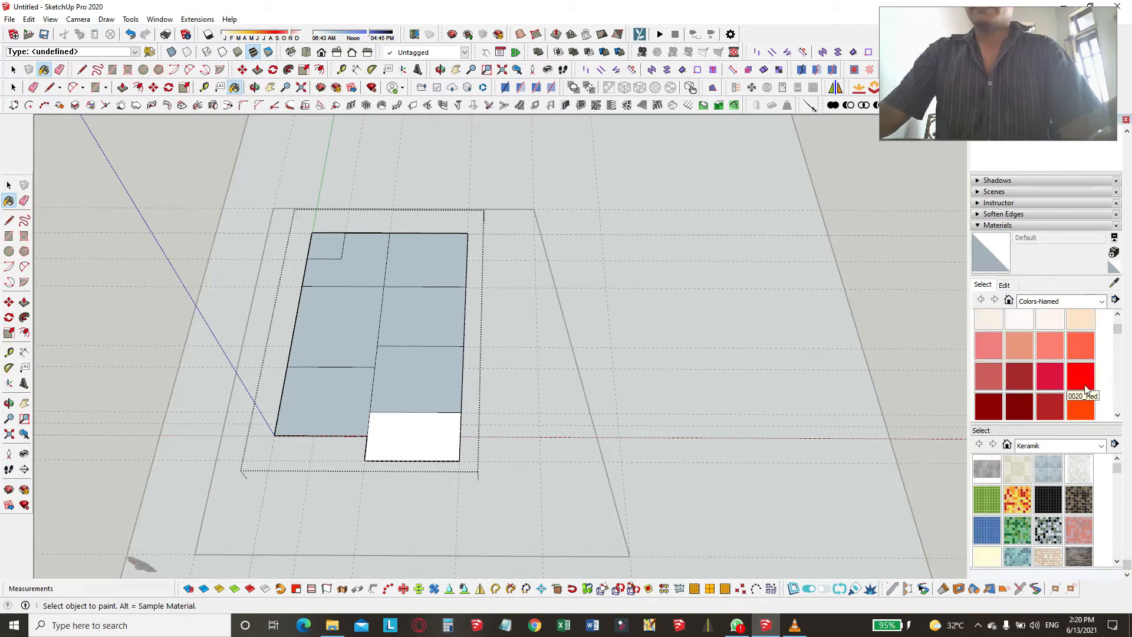
pyautogui.click(1020, 349)
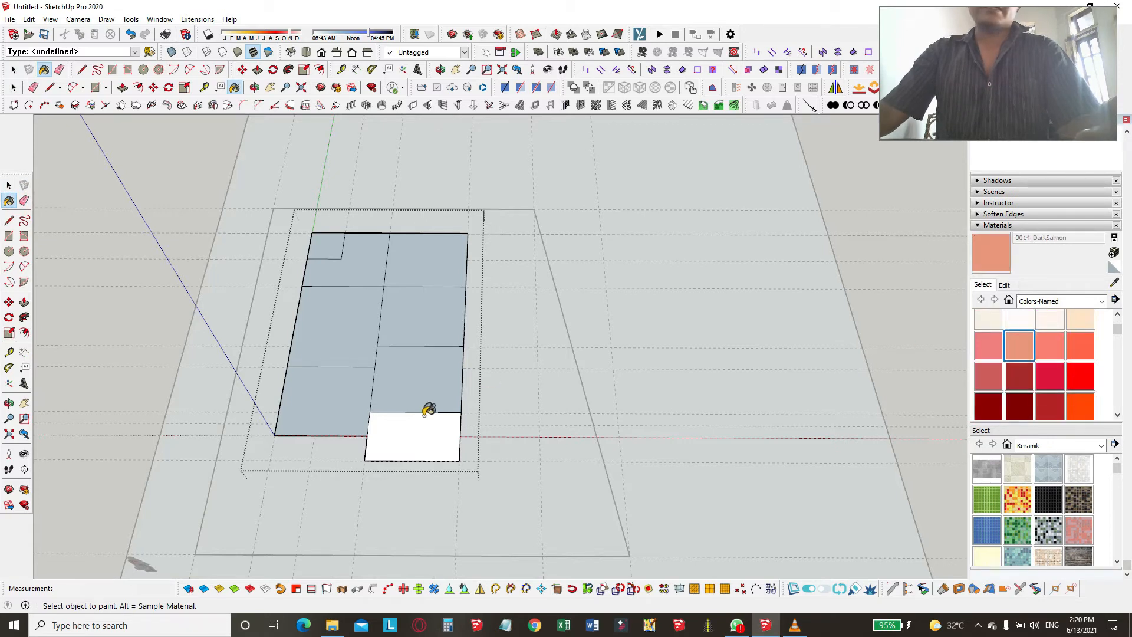
pyautogui.click(424, 421)
# - Paint the rear-right room, the room in front of it and the front-left room with 0016_Tomato
pyautogui.scroll(2, 384, 407)
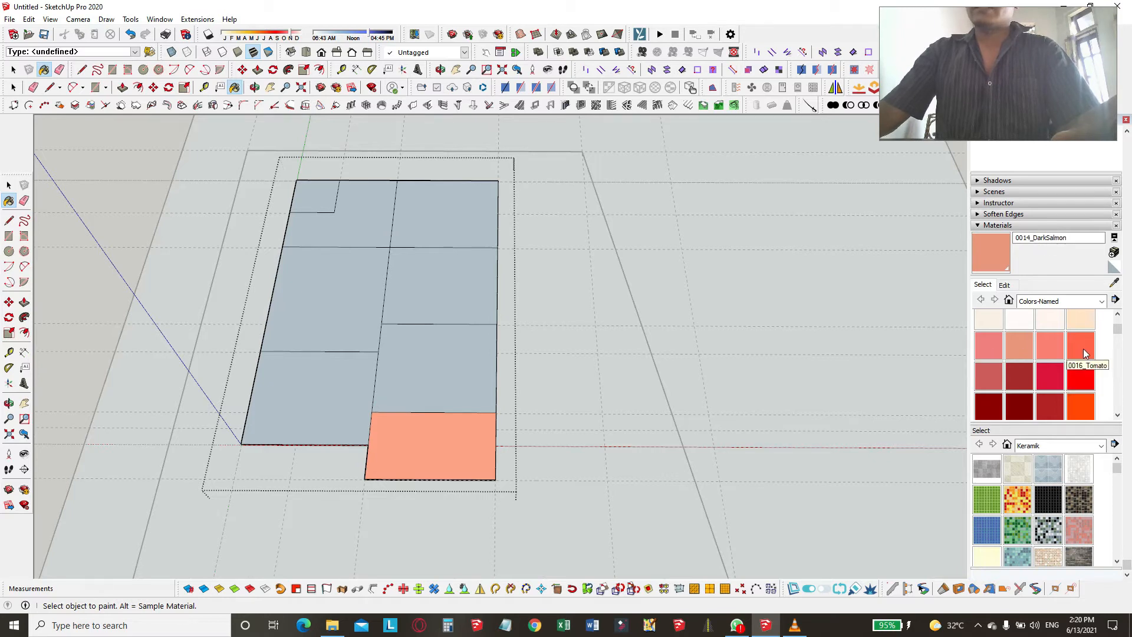
pyautogui.click(1084, 353)
pyautogui.click(460, 288)
pyautogui.click(463, 214)
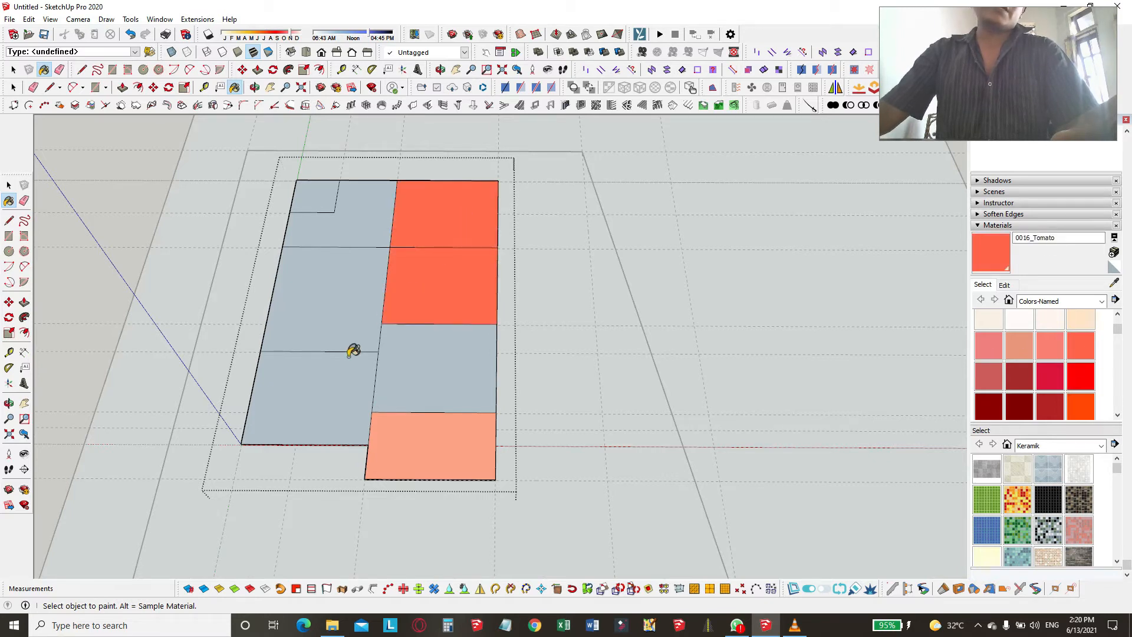
pyautogui.click(323, 383)
# - Paint the large middle room behind the front-left room with 0075_ForestGreen
pyautogui.press('space')
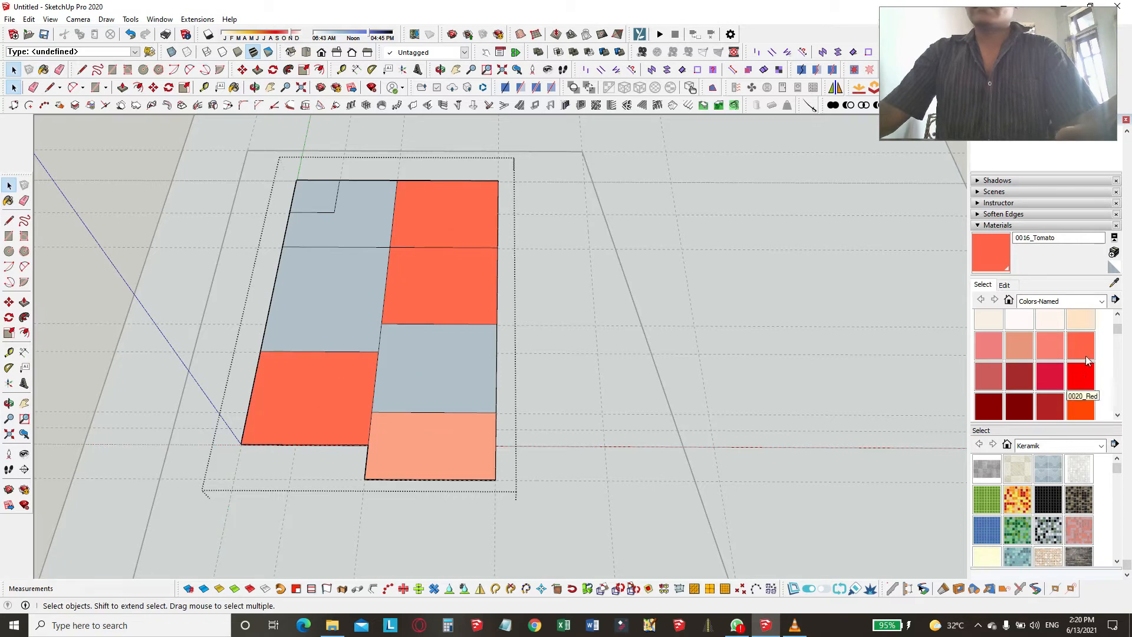
pyautogui.scroll(-2, 1038, 378)
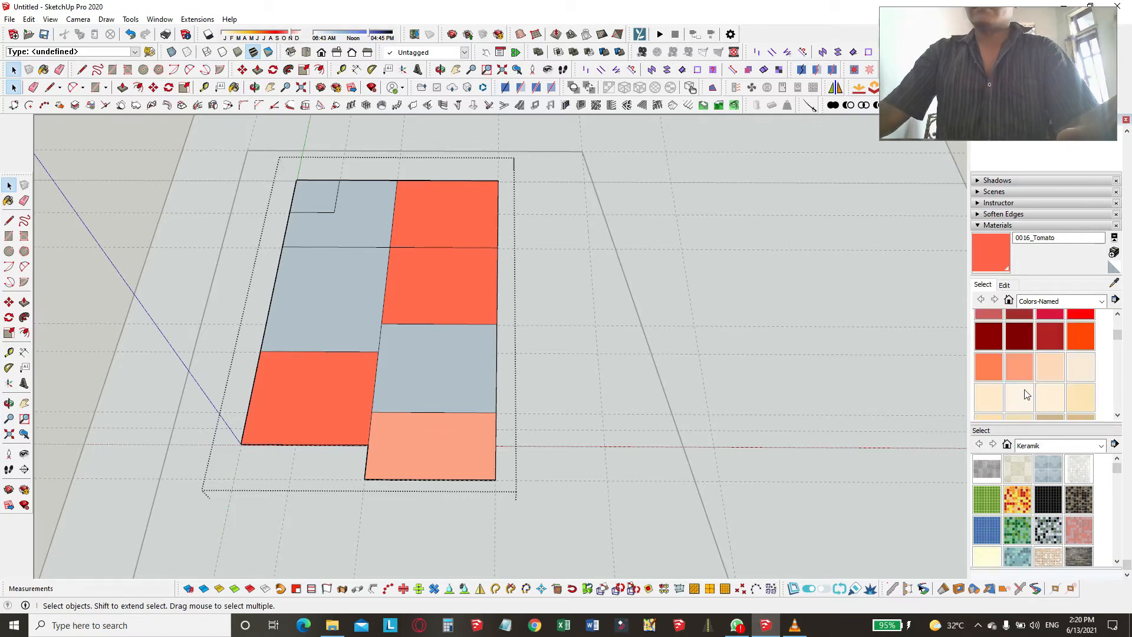
pyautogui.click(1025, 343)
pyautogui.scroll(-3, 1029, 360)
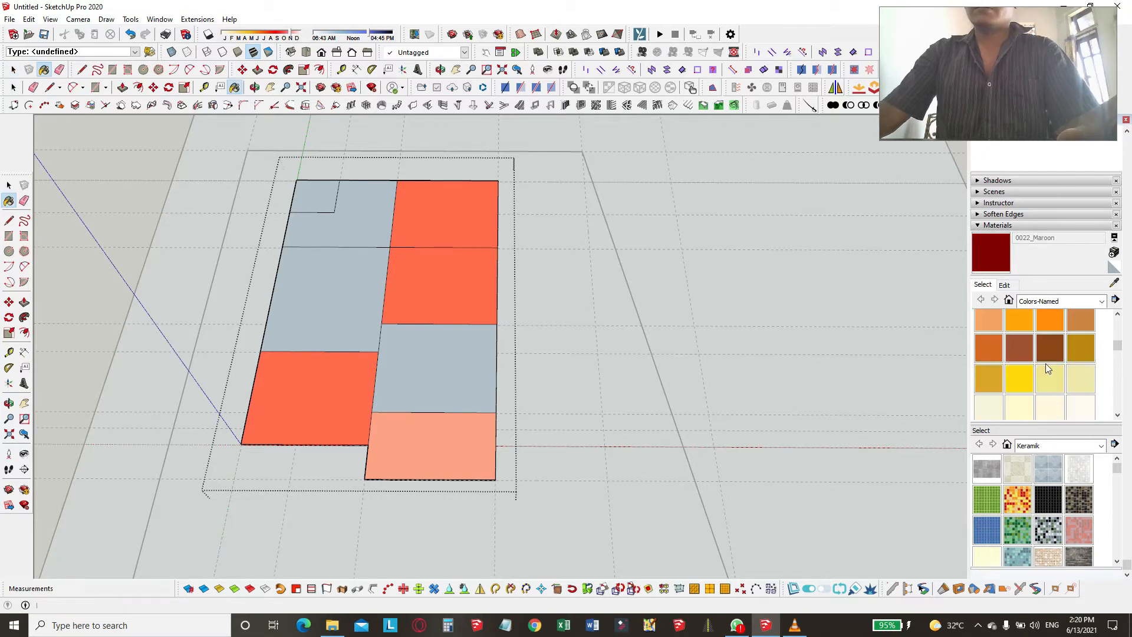
pyautogui.scroll(-2, 1050, 369)
pyautogui.click(1056, 386)
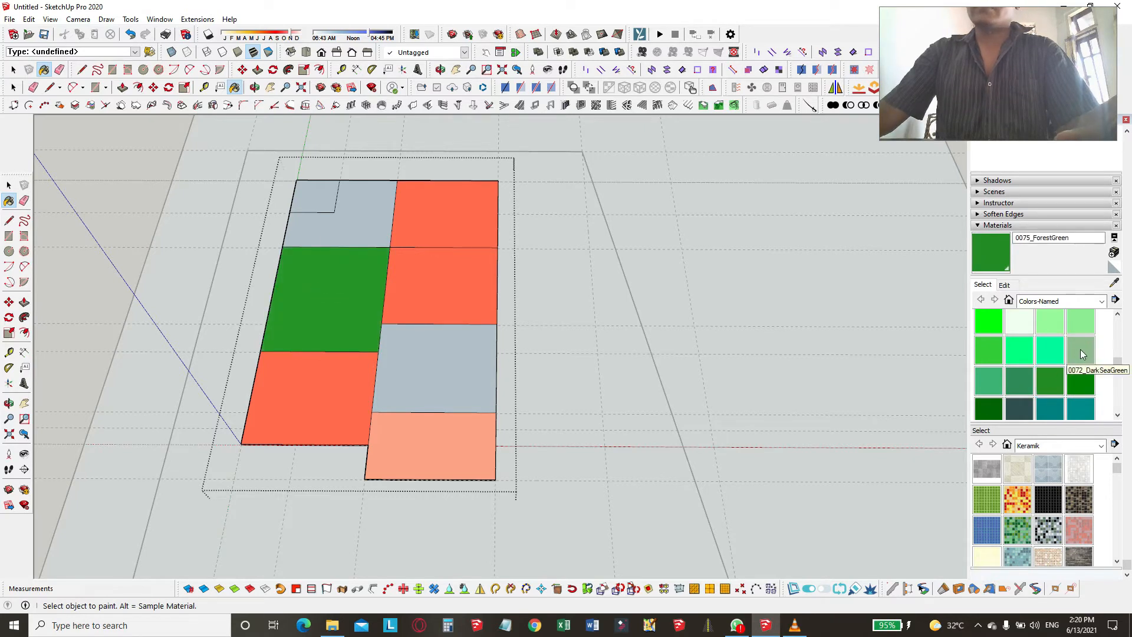
# - Paint the small rear corner room 0078_DarkSlateGray and the L-shaped room around it 0082_LightSeaGreen
pyautogui.click(1018, 410)
pyautogui.click(311, 202)
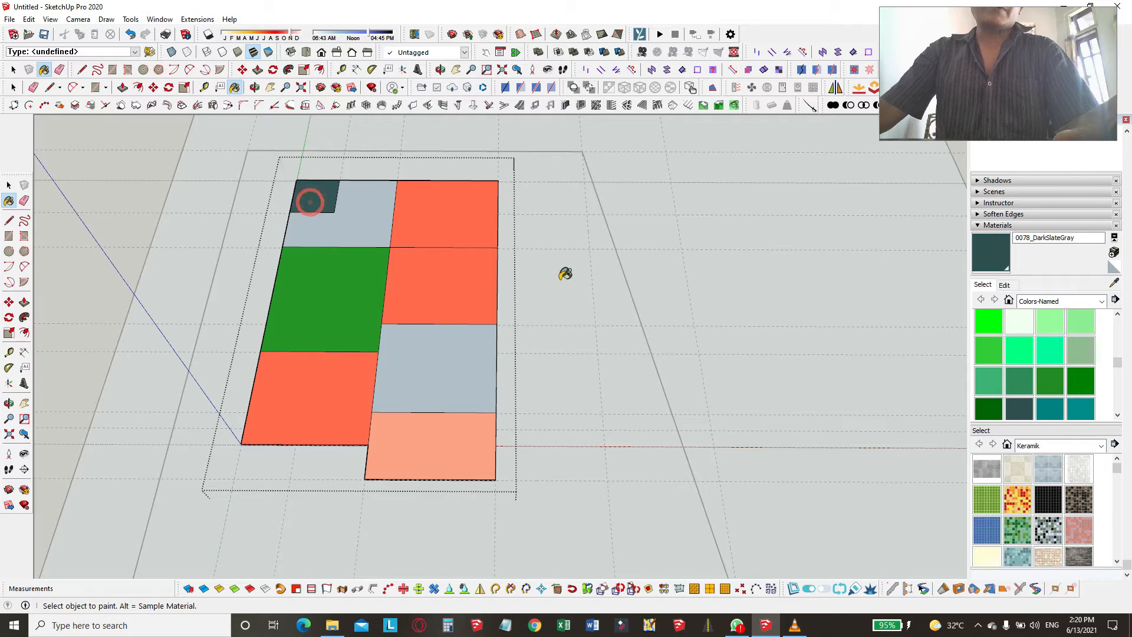
pyautogui.scroll(-1, 1079, 369)
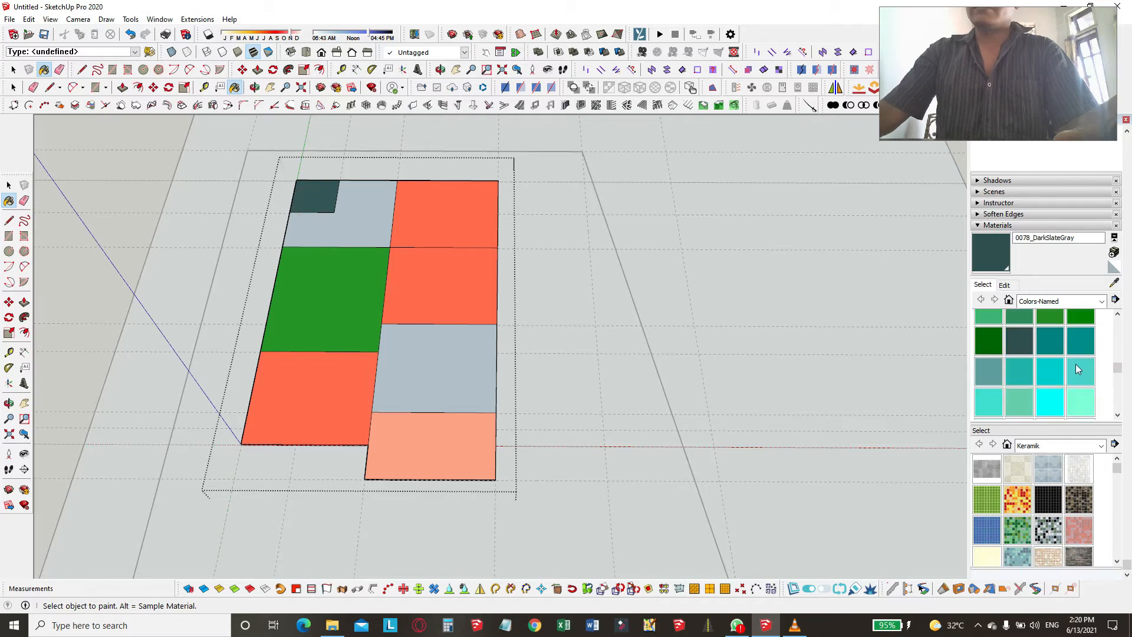
pyautogui.click(1019, 379)
pyautogui.click(366, 220)
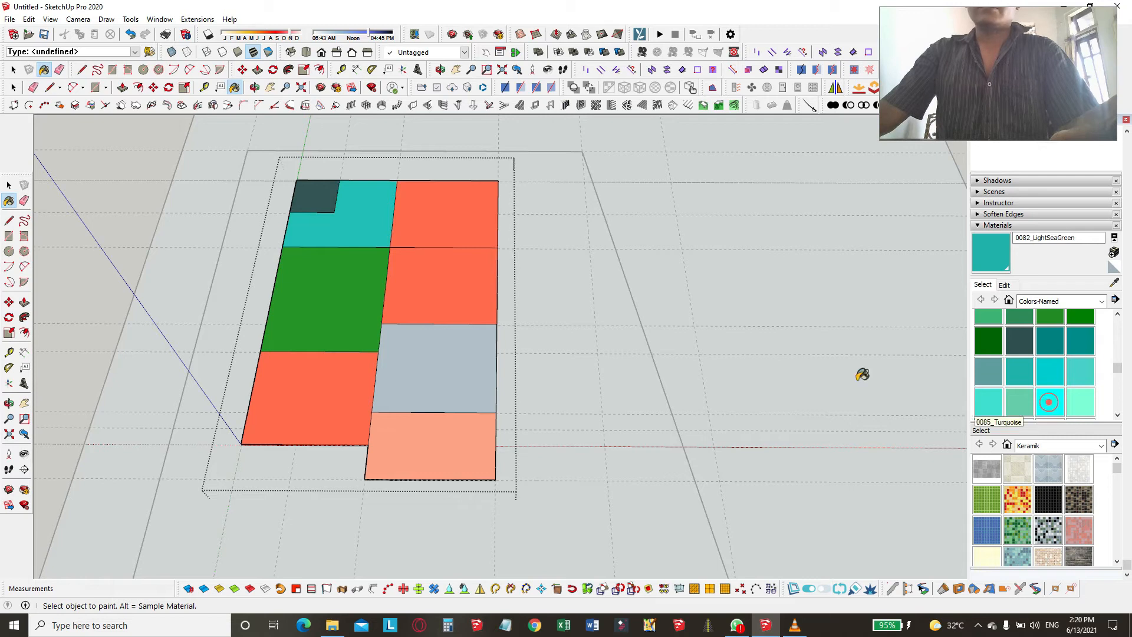
# - Paint the unpainted room behind the front rectangle 0082_LightSeaGreen and repaint the front rectangle 0099_LightSteelBlue
pyautogui.click(436, 376)
pyautogui.press('space')
pyautogui.scroll(-2, 447, 446)
pyautogui.scroll(-3, 1045, 361)
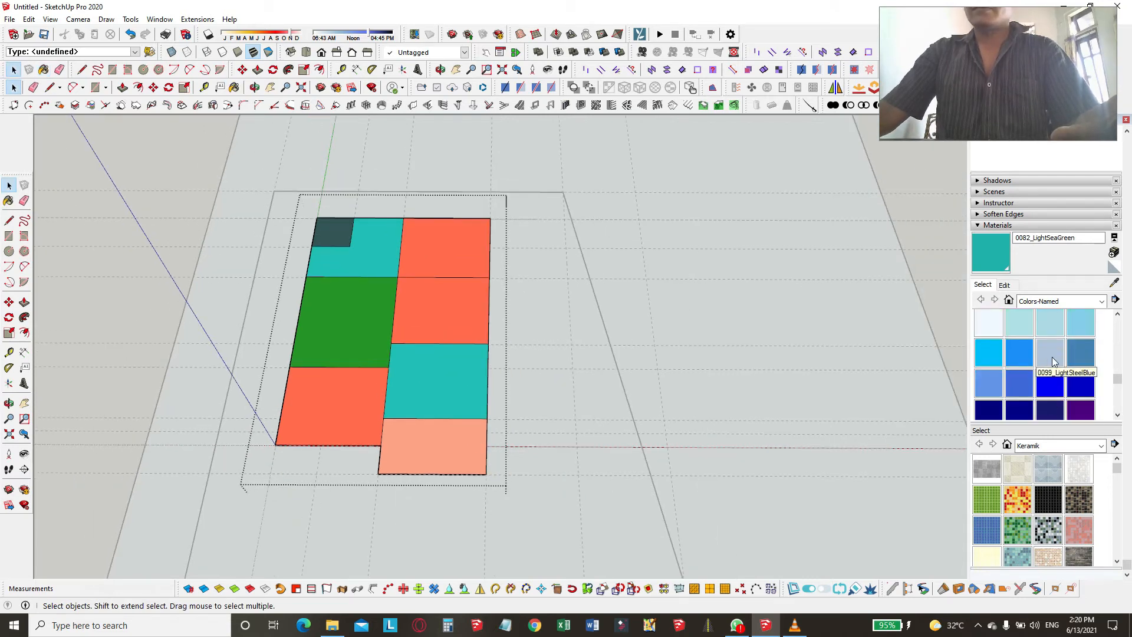
pyautogui.click(1054, 361)
pyautogui.click(430, 444)
pyautogui.scroll(3, 430, 445)
pyautogui.scroll(-2, 440, 425)
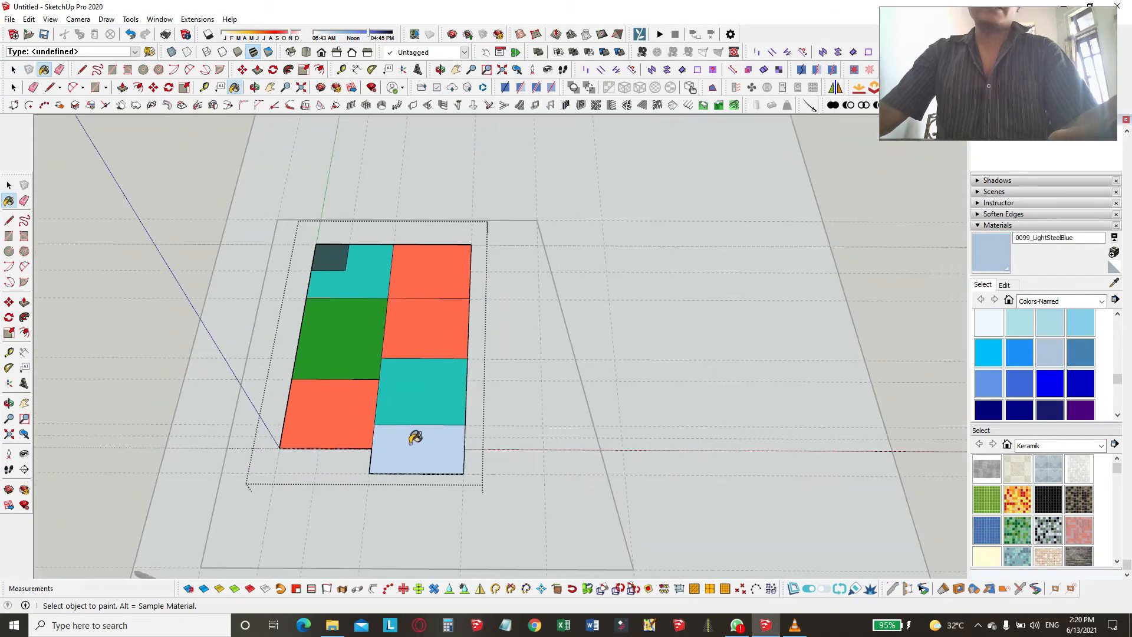
pyautogui.scroll(2, 454, 328)
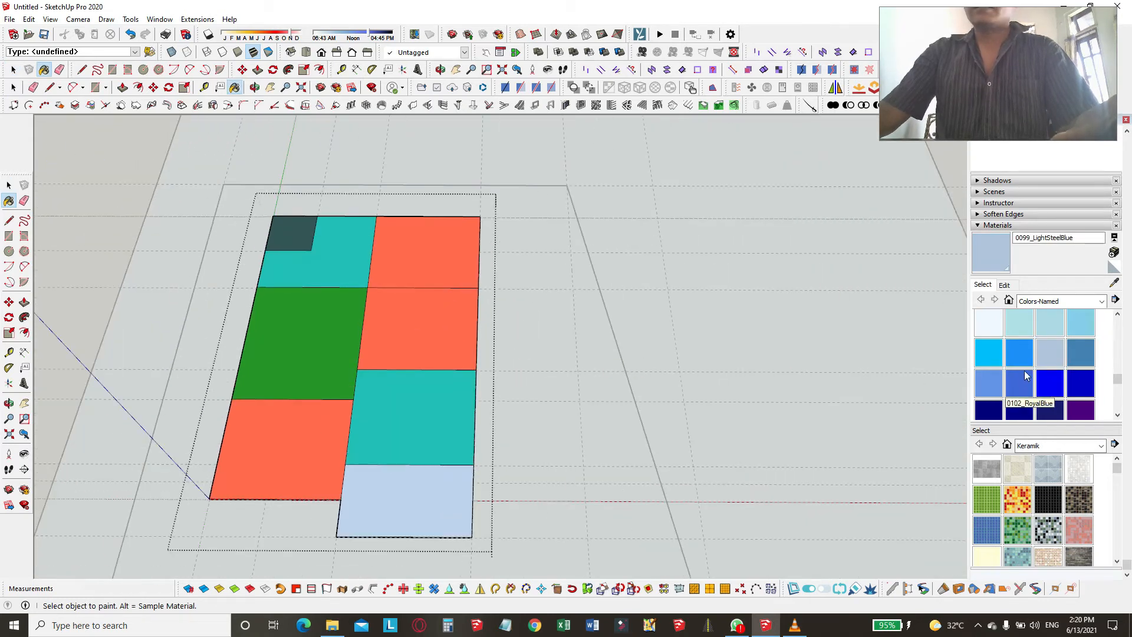
# - Repaint the room in front of the rear-right room with 0120_Orchid and close the house group
pyautogui.scroll(-3, 1026, 366)
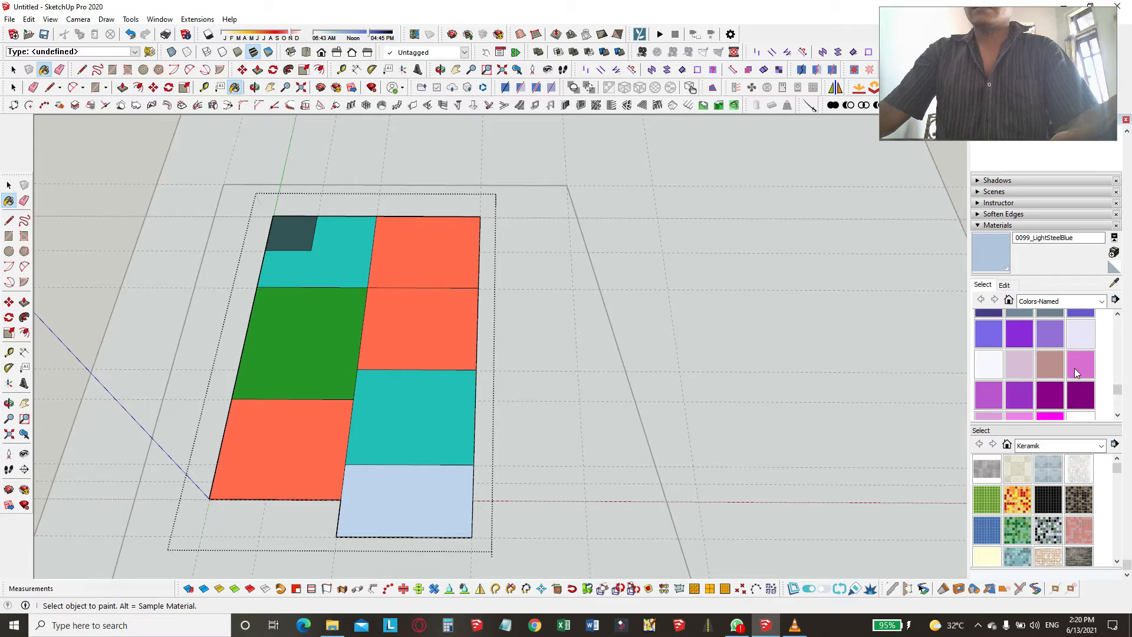
pyautogui.click(1080, 364)
pyautogui.click(410, 311)
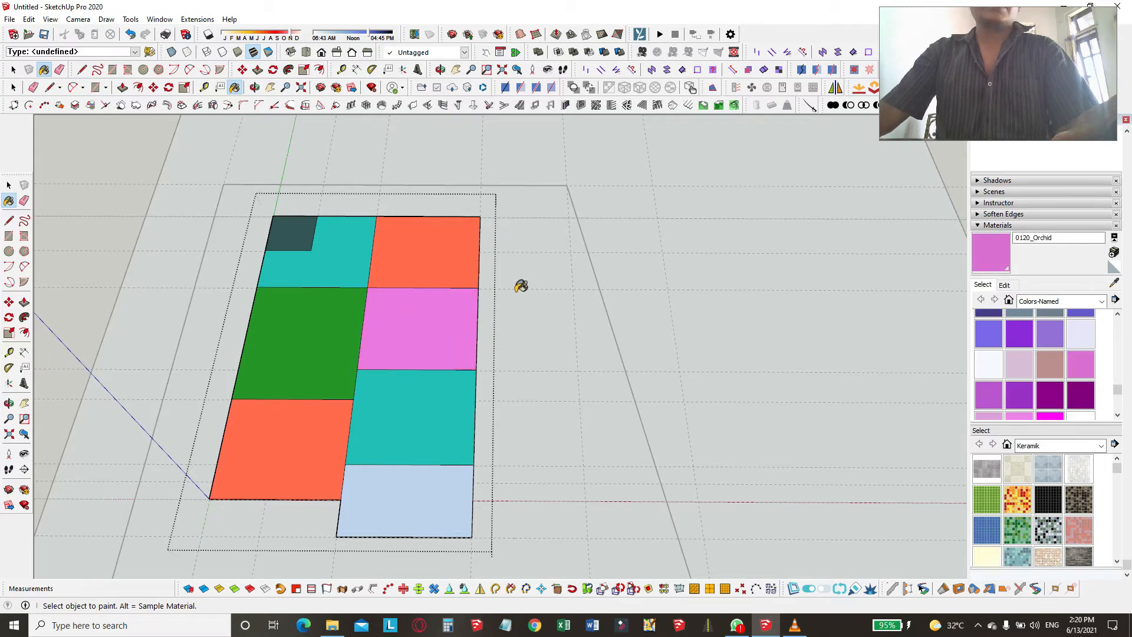
pyautogui.press('space')
pyautogui.click(742, 341)
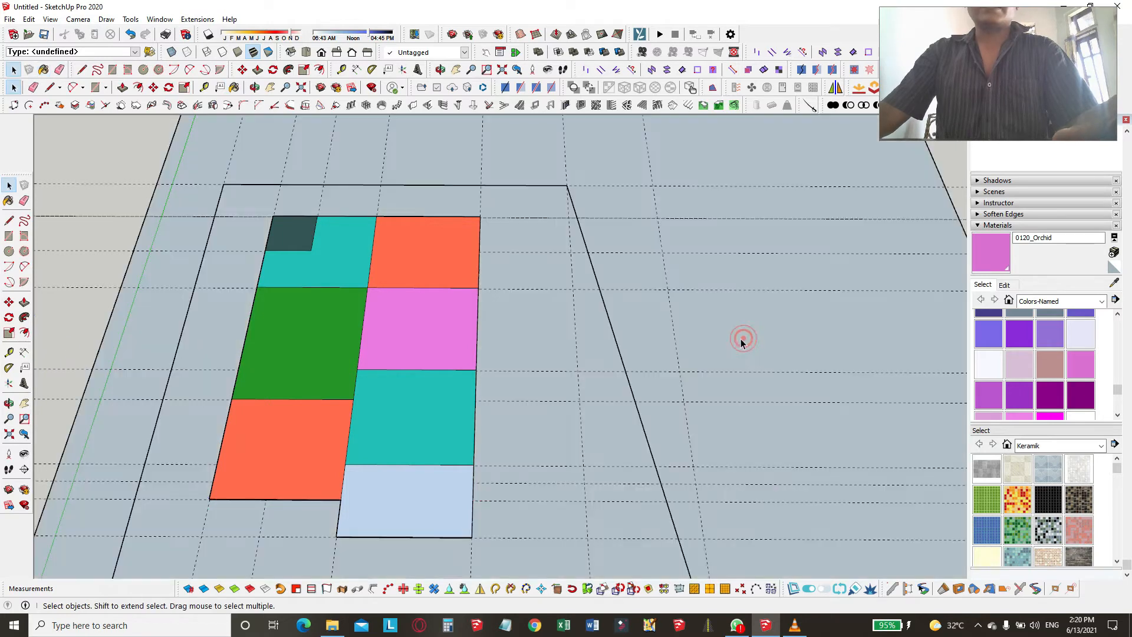
# - Place the 3D text "TERAS" in the middle of the light steel blue front rectangle
pyautogui.scroll(-3, 330, 350)
pyautogui.scroll(5, 445, 406)
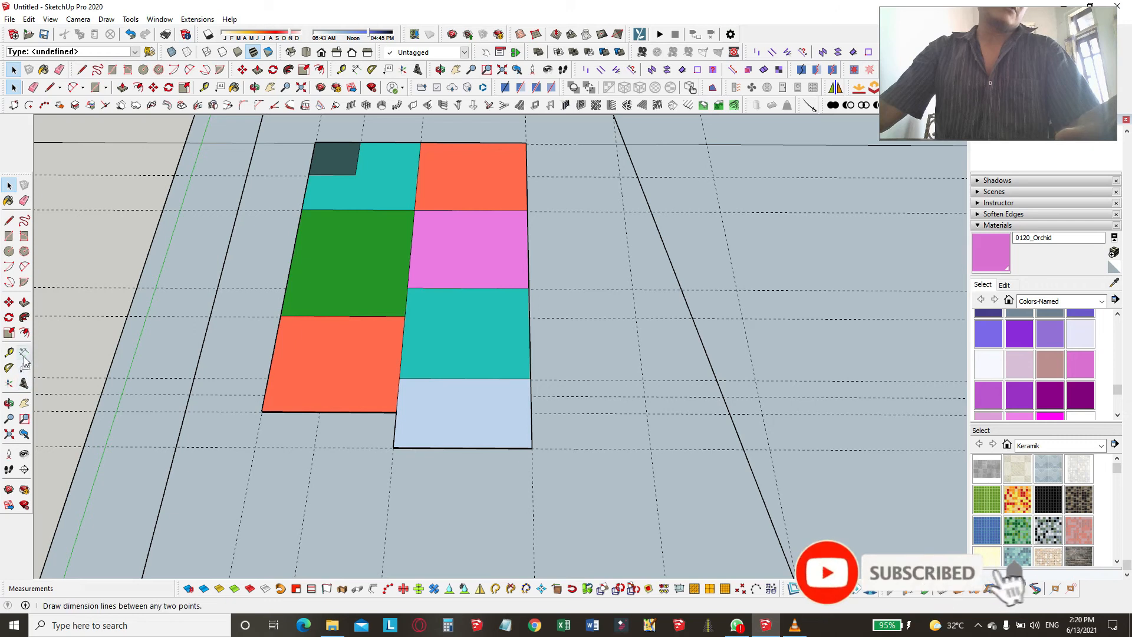
pyautogui.click(25, 384)
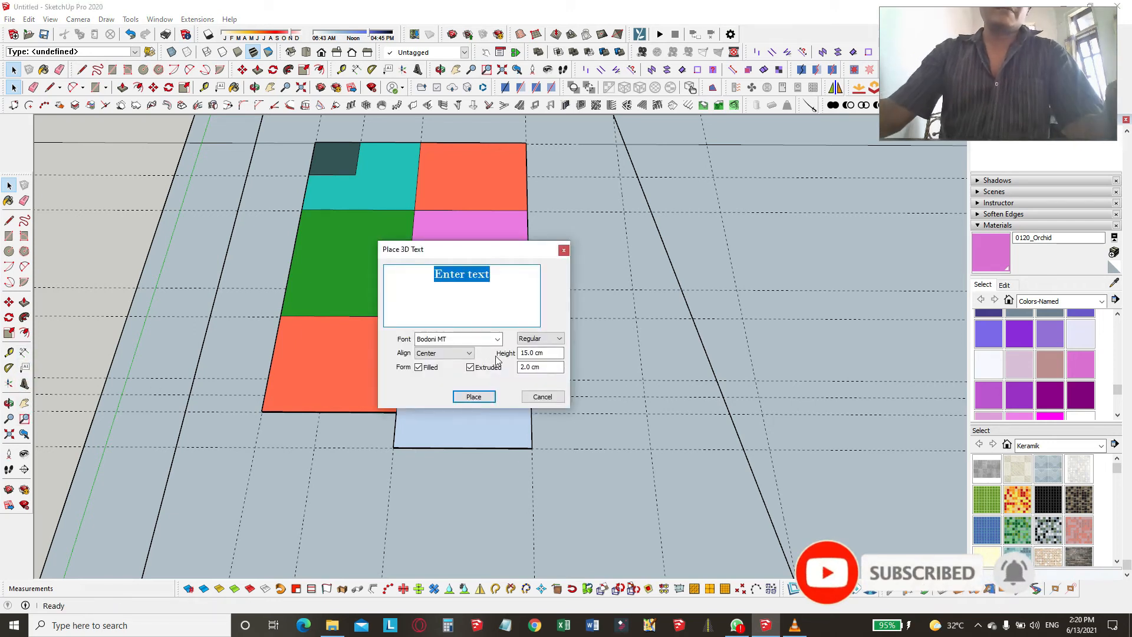
pyautogui.write('ter')
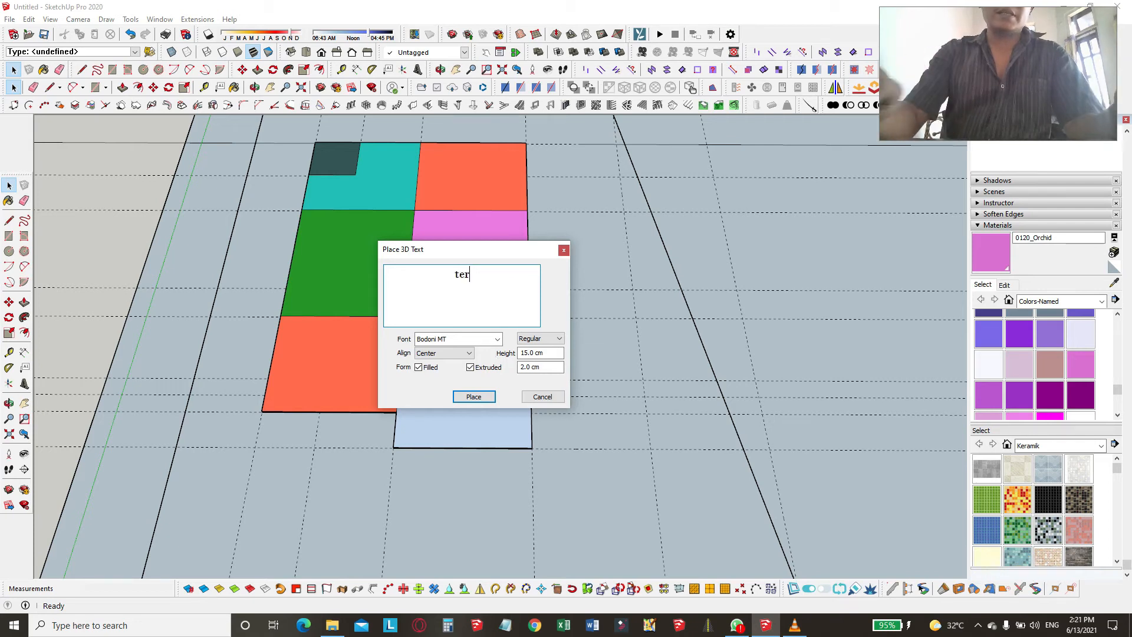
pyautogui.write('TERAS')
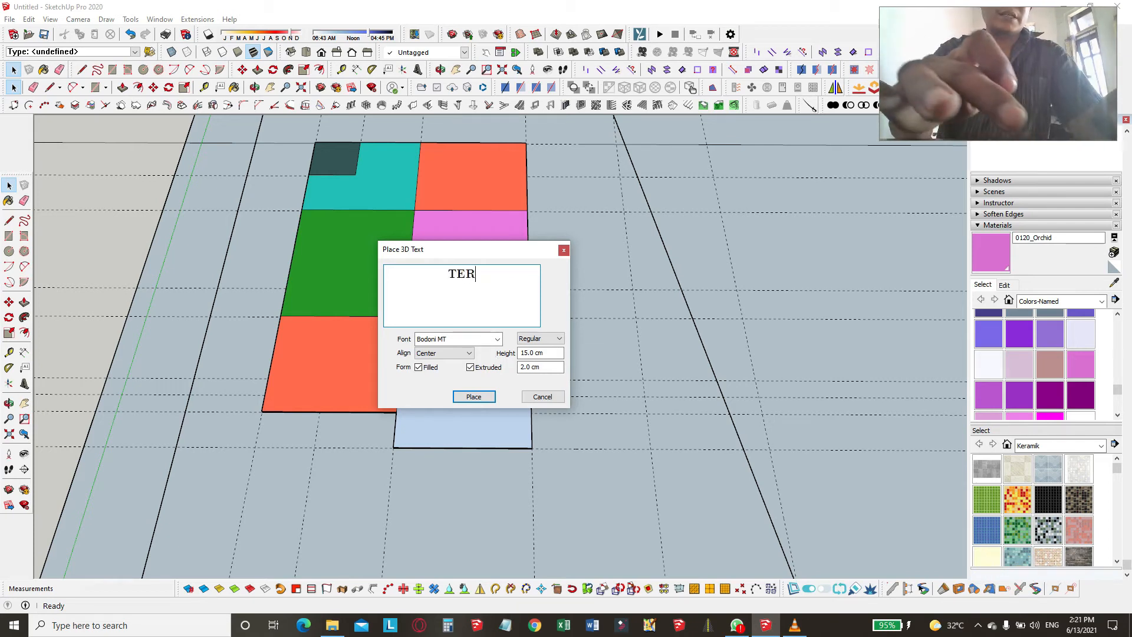
pyautogui.click(473, 396)
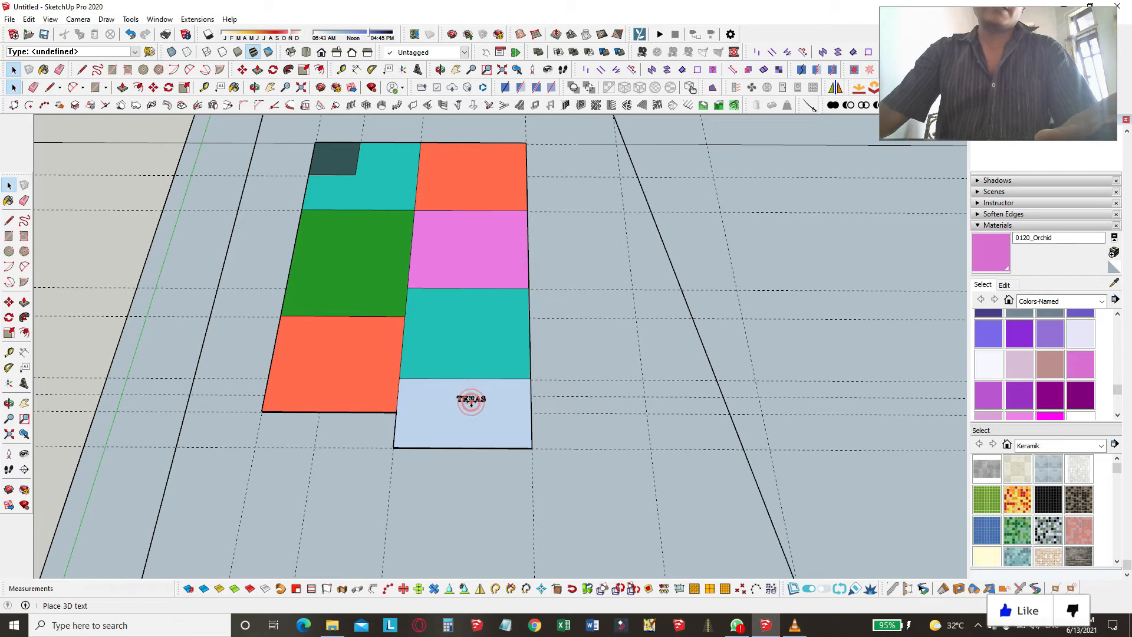
pyautogui.scroll(2, 466, 404)
pyautogui.click(458, 422)
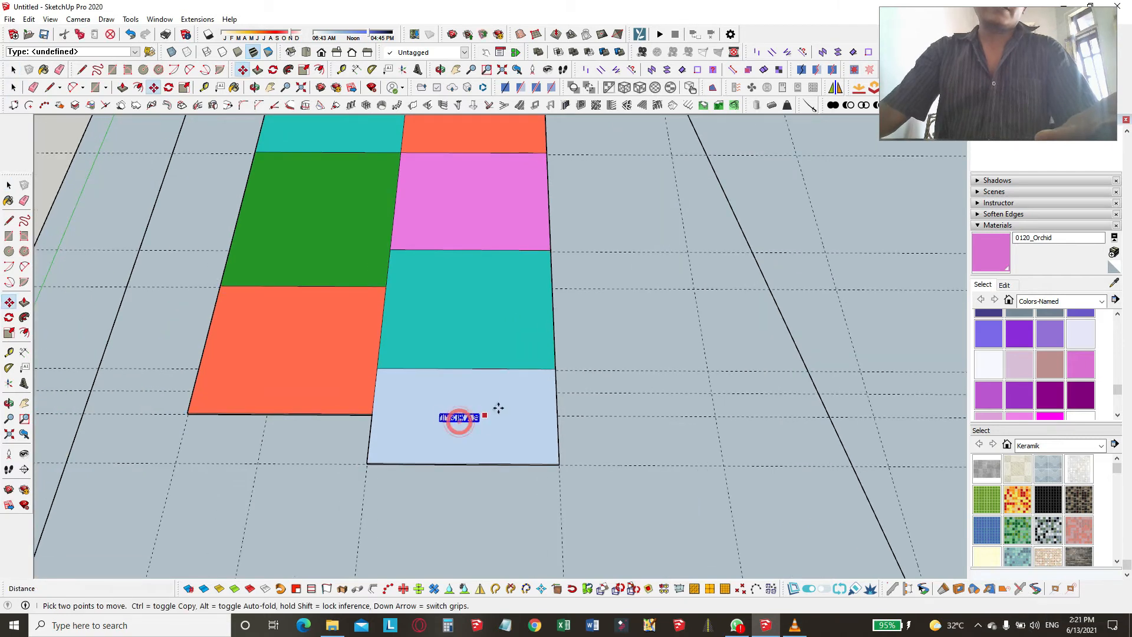
# - Place the 3D text "R.TAMU" in the middle of the sea-green room behind the terrace
pyautogui.click(22, 384)
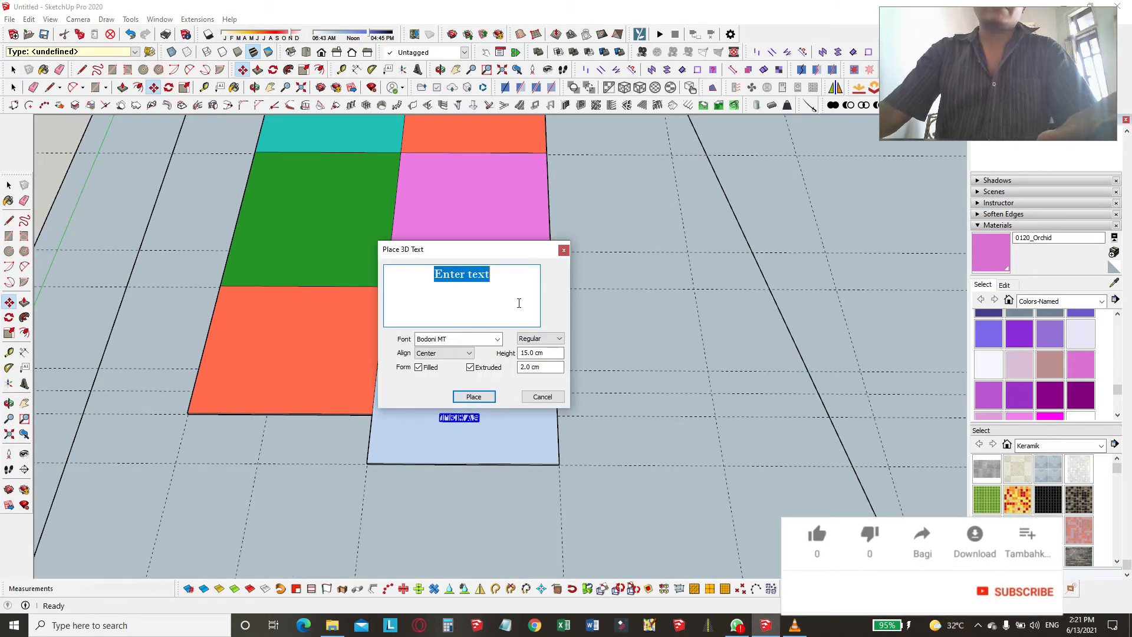
pyautogui.write('R.TAMU')
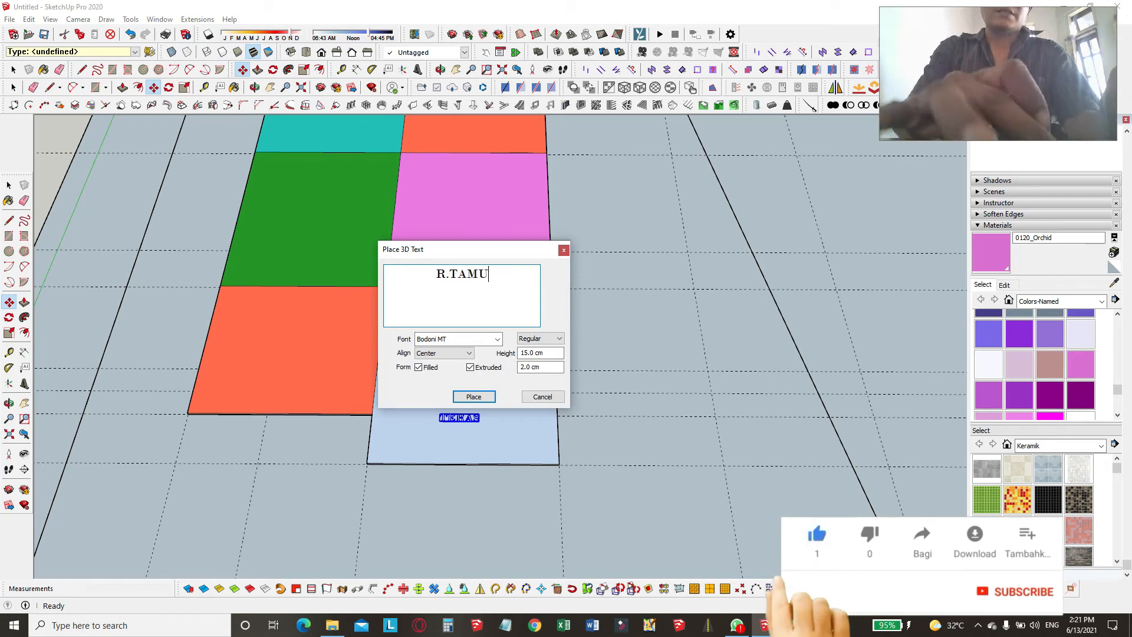
pyautogui.click(473, 396)
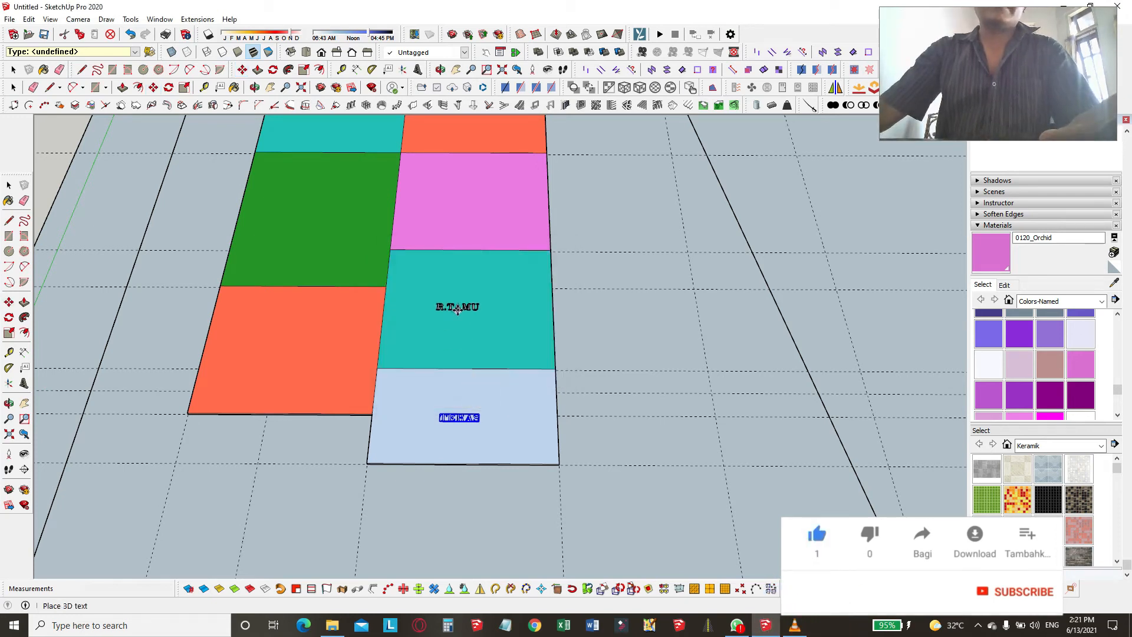
pyautogui.scroll(2, 457, 301)
pyautogui.click(470, 307)
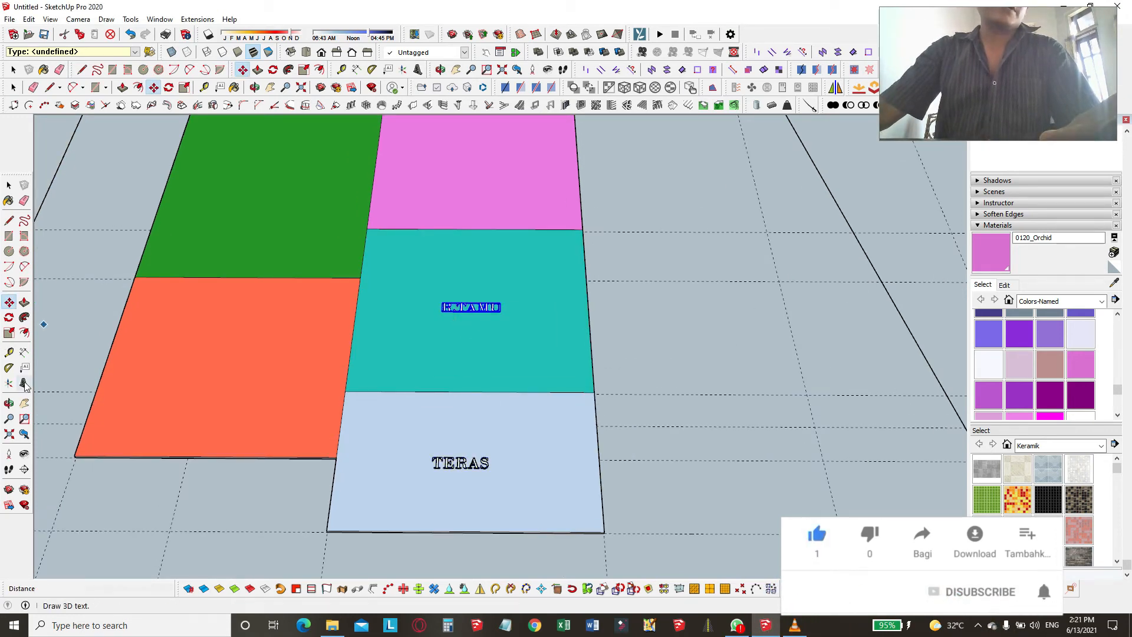
# - Place the 3D text "R.TIDUR" in the middle of the front-left tomato-coloured room
pyautogui.write('R.TIDUR')
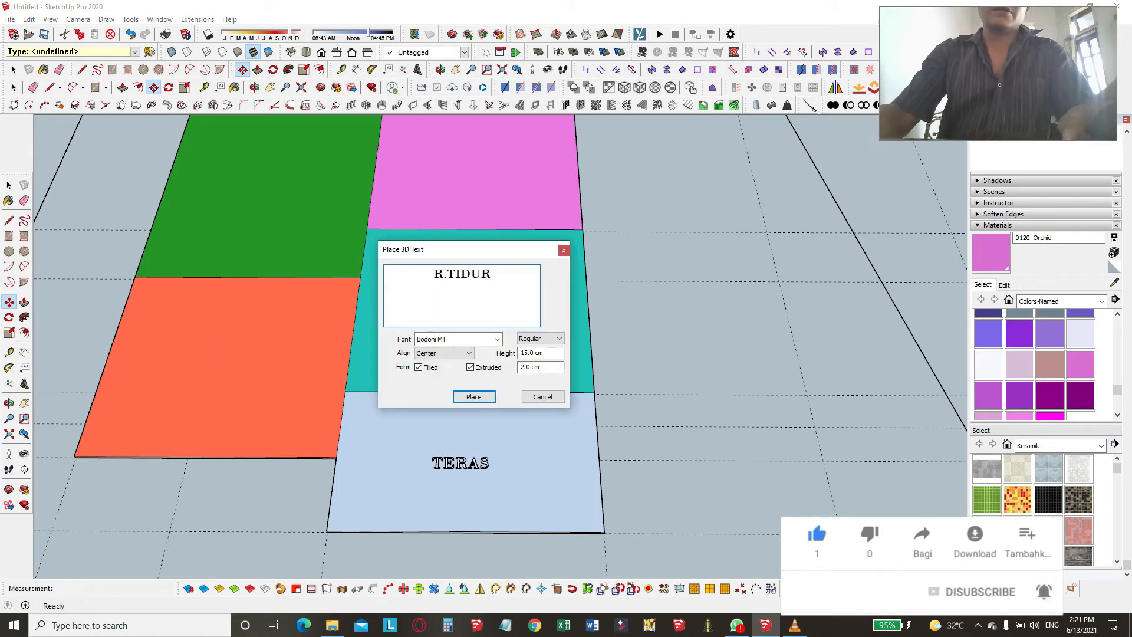
pyautogui.click(473, 397)
pyautogui.click(222, 367)
pyautogui.scroll(-4, 385, 445)
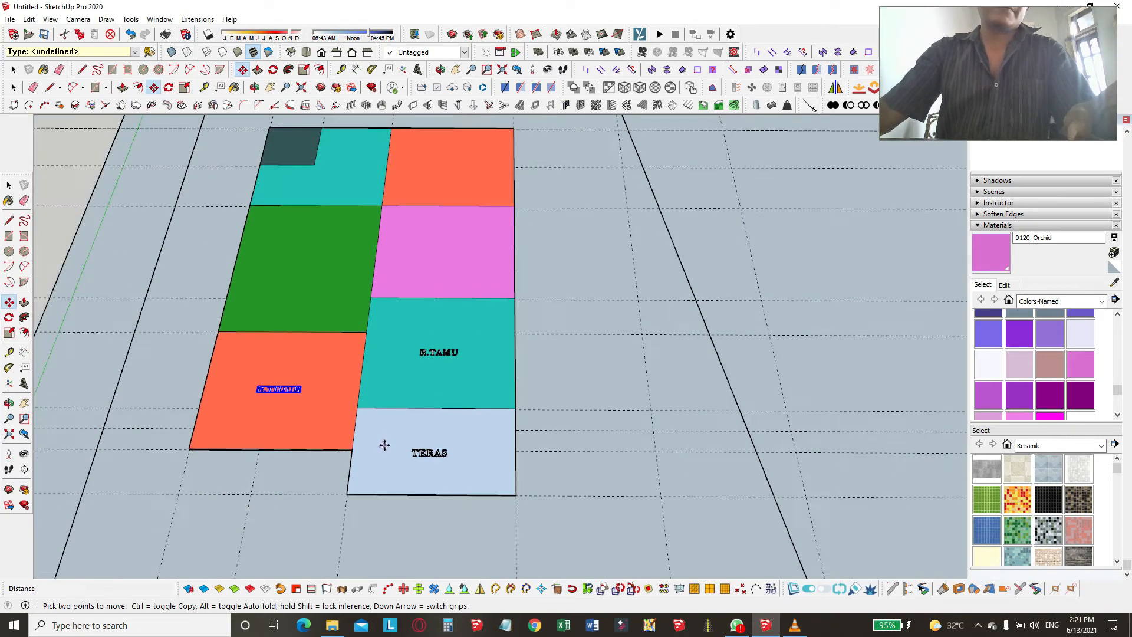
# - Place another 3D text "R.TIDUR" in the middle of the orchid room behind R.TAMU
pyautogui.scroll(3, 406, 345)
pyautogui.press('m')
pyautogui.click(24, 383)
pyautogui.write('R.TIDUR')
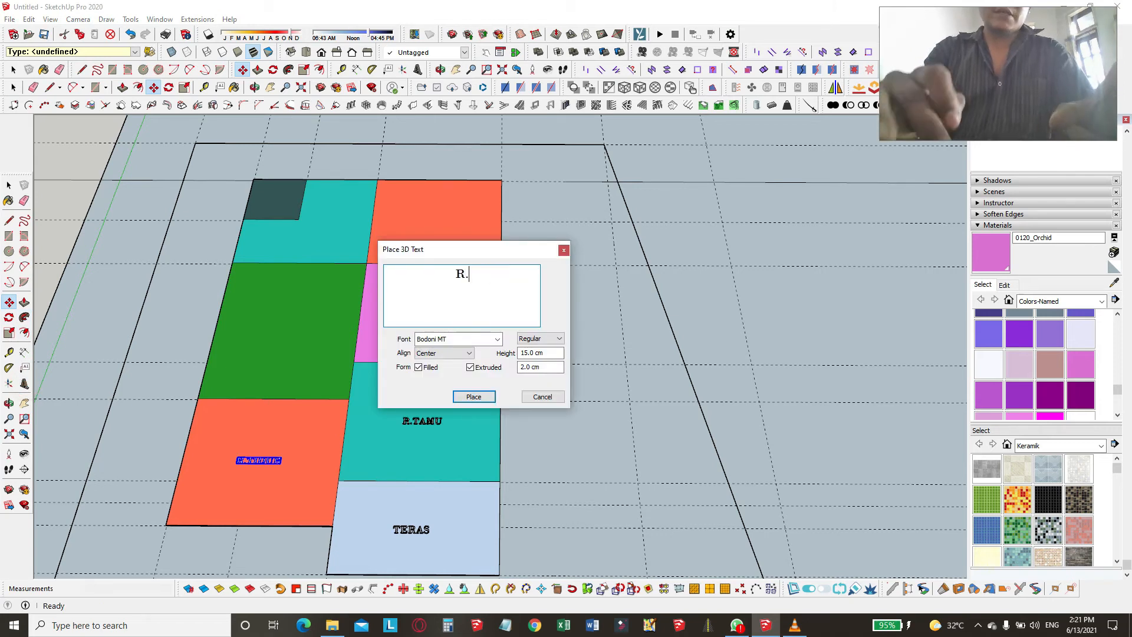
pyautogui.click(474, 397)
pyautogui.scroll(3, 426, 312)
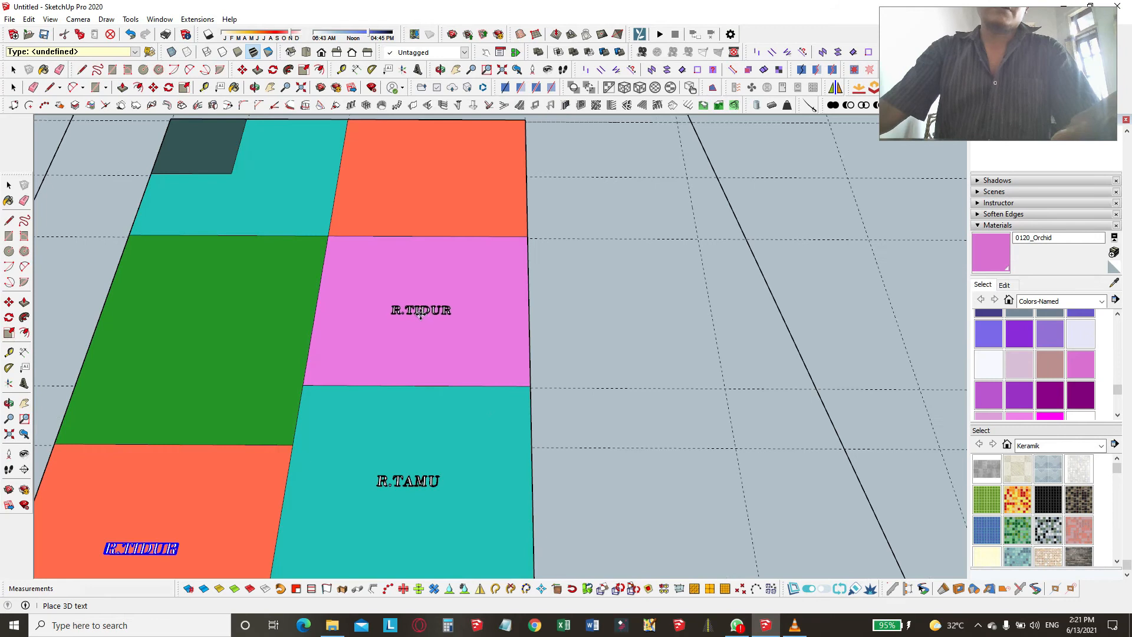
pyautogui.click(421, 314)
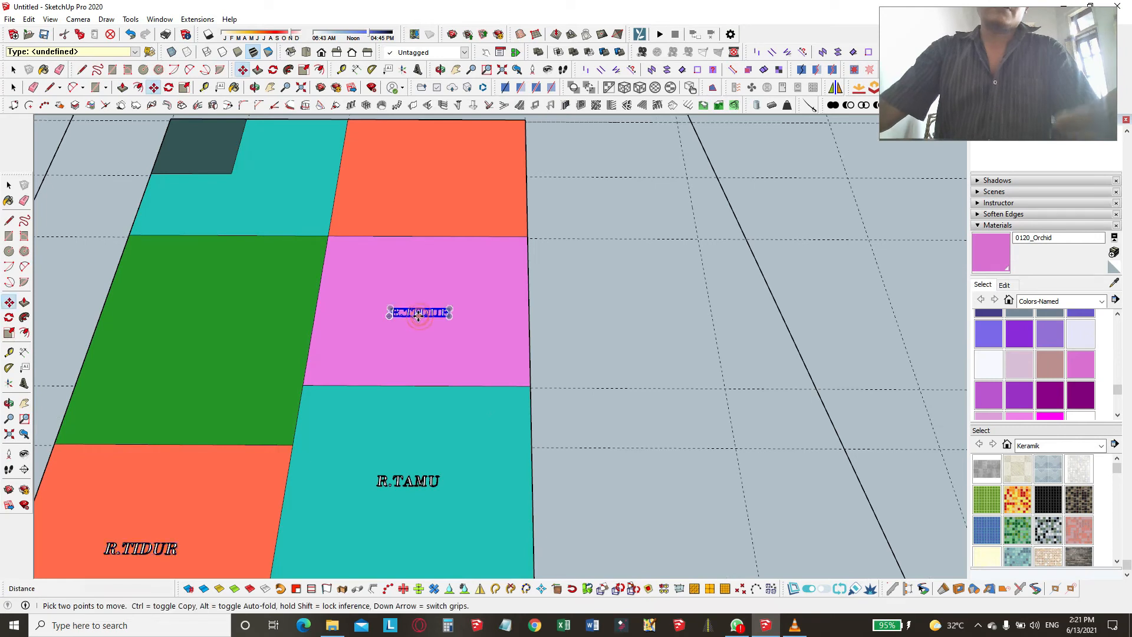
# - Copy the orchid room's R.TIDUR label about 325 cm straight back into the rear-right tomato-coloured room
pyautogui.press('ctrl')
pyautogui.click(493, 327)
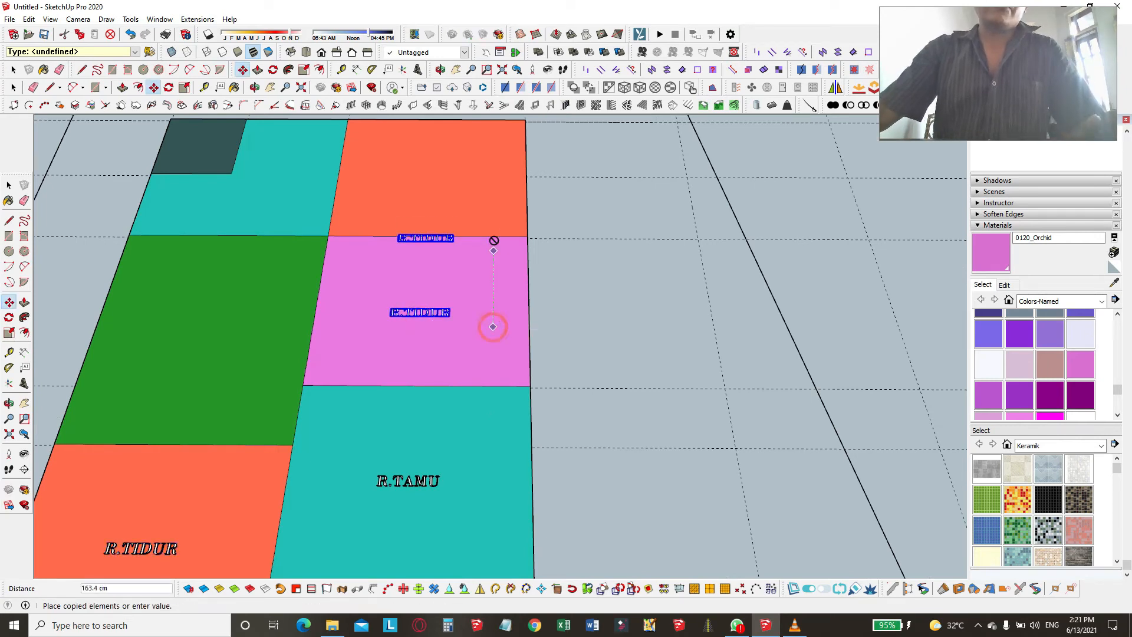
pyautogui.click(493, 184)
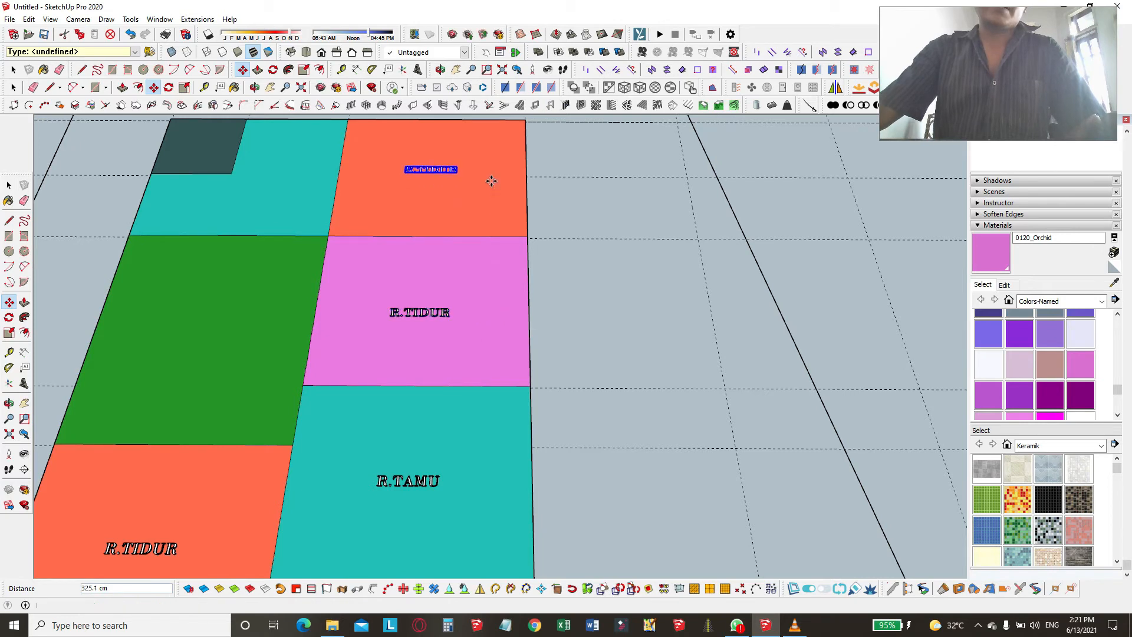
pyautogui.scroll(-5, 538, 367)
pyautogui.moveTo(538, 366); pyautogui.dragTo(548, 326, button='middle')
pyautogui.press('space')
pyautogui.scroll(2, 447, 384)
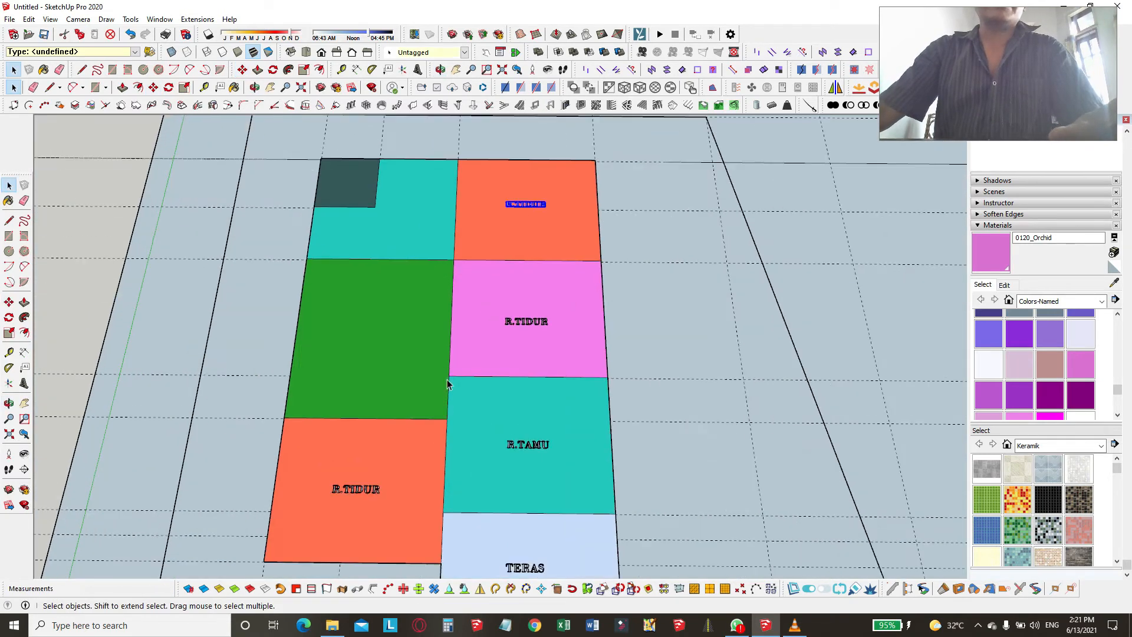
# - Place the 3D text "R.KELUARGA" in the middle of the large forest-green room
pyautogui.click(23, 381)
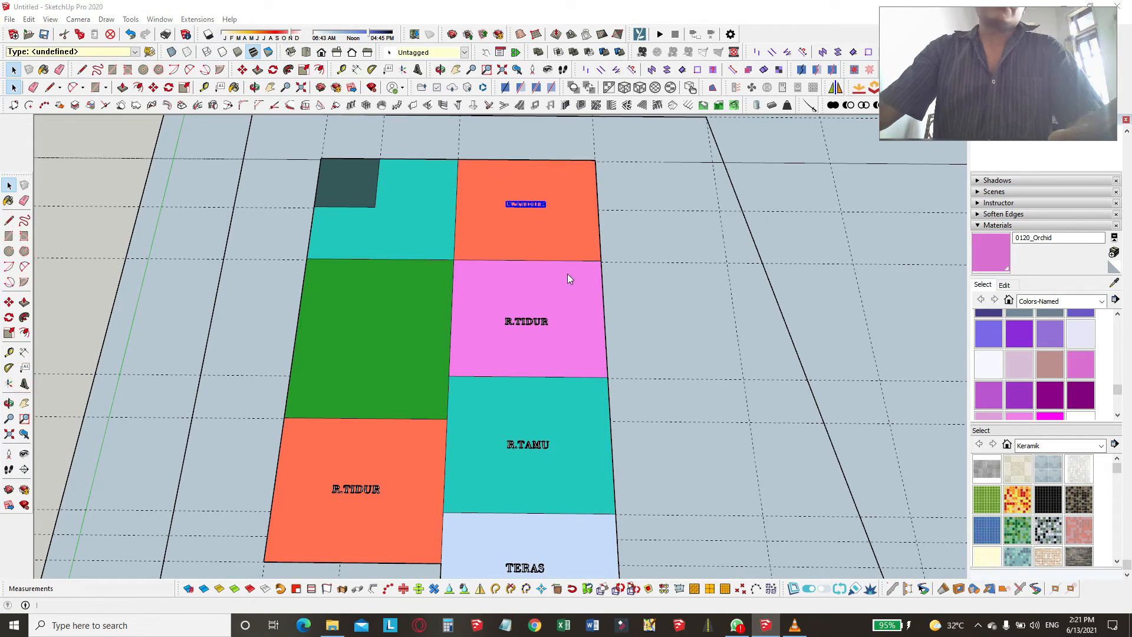
pyautogui.write('R.KEL')
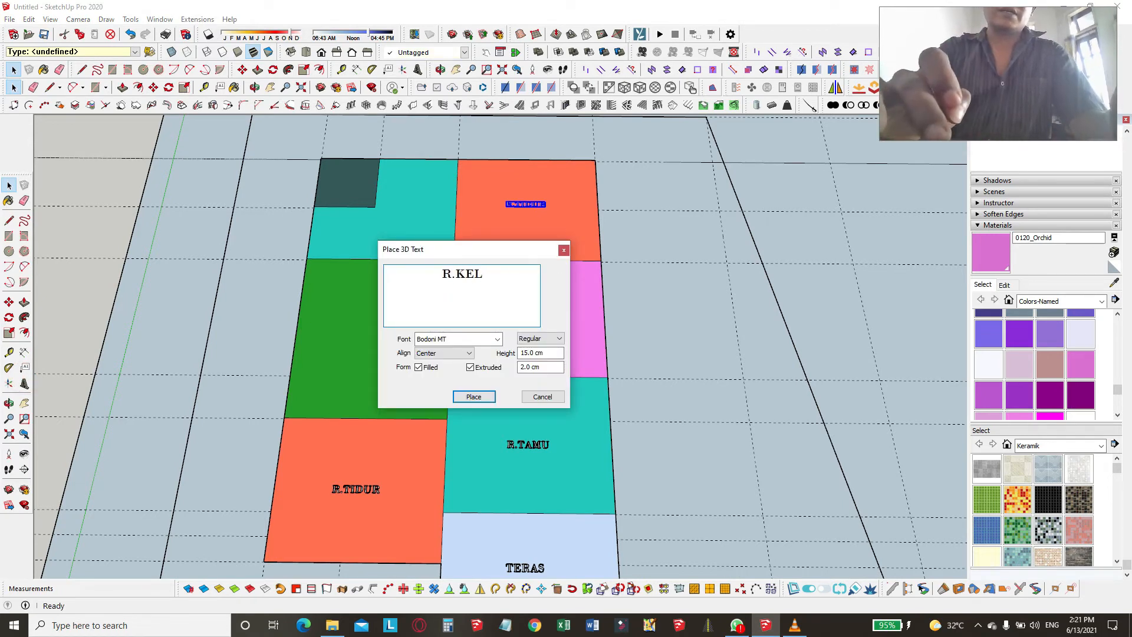
pyautogui.write('UARGA')
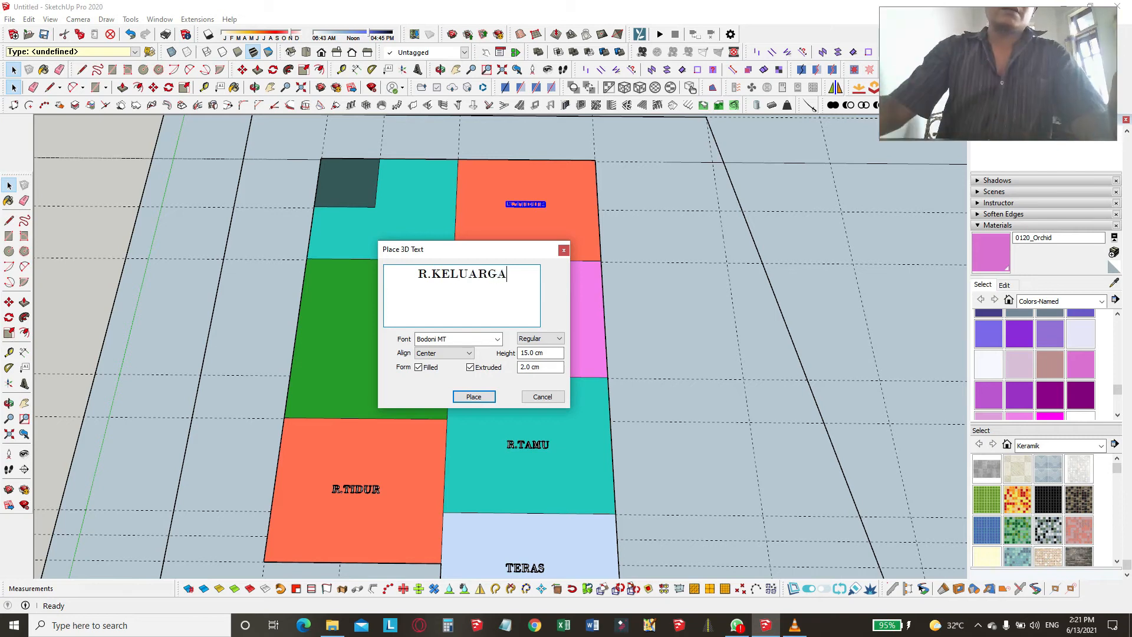
pyautogui.click(474, 396)
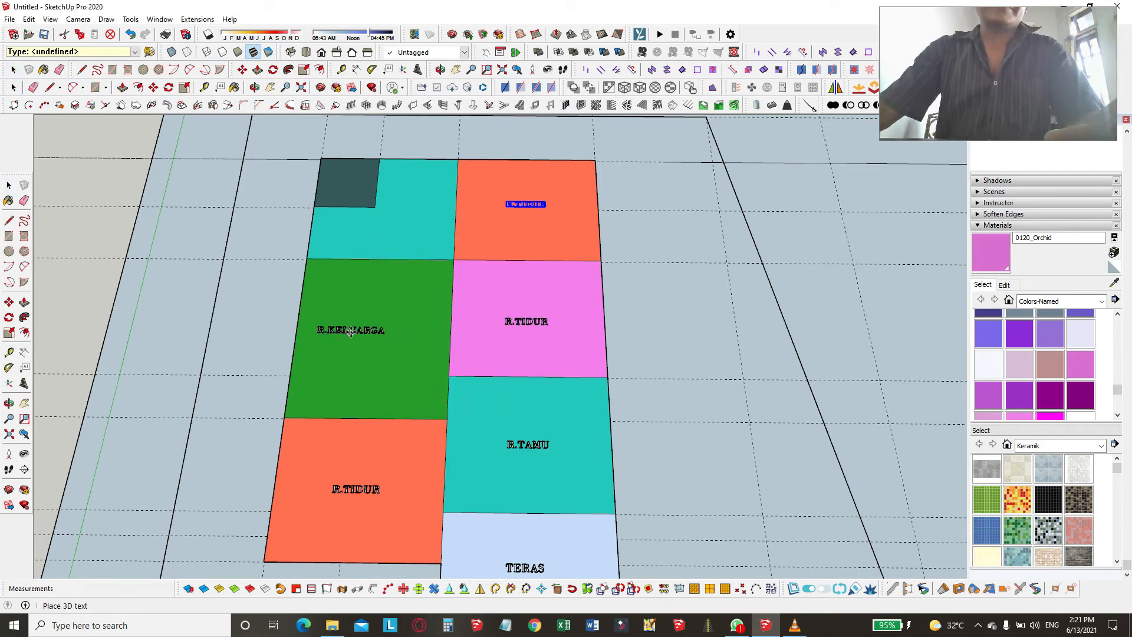
pyautogui.click(373, 334)
pyautogui.scroll(-3, 416, 313)
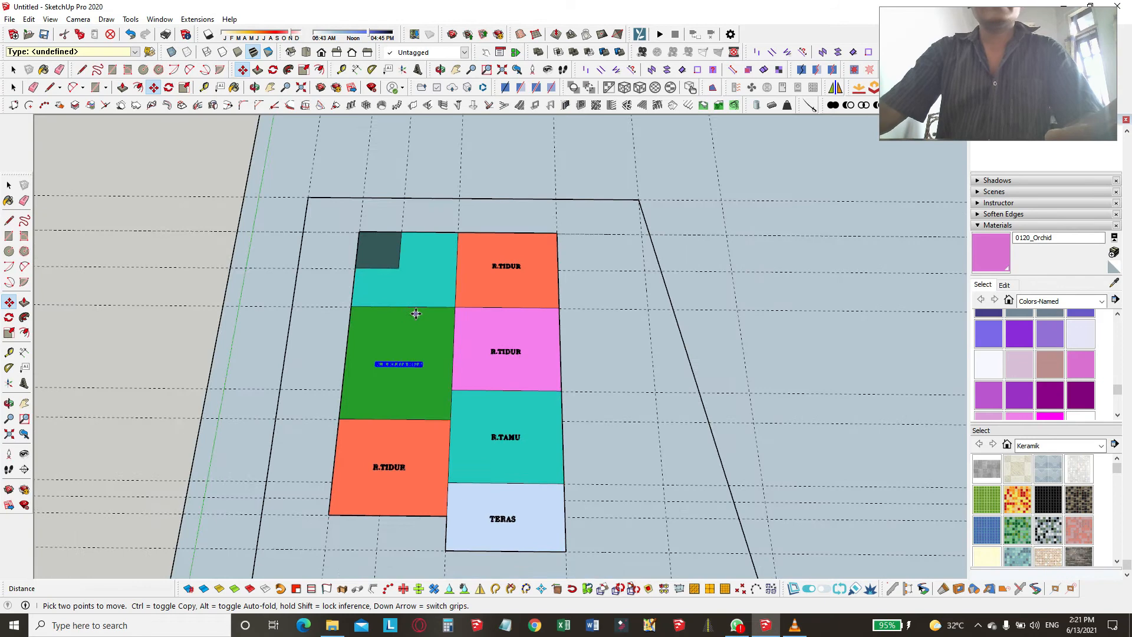
# - Place the 3D text "DAPUR" in the L-shaped sea-green room around the small rear corner room
pyautogui.scroll(2, 415, 313)
pyautogui.moveTo(416, 314); pyautogui.dragTo(427, 283, button='middle')
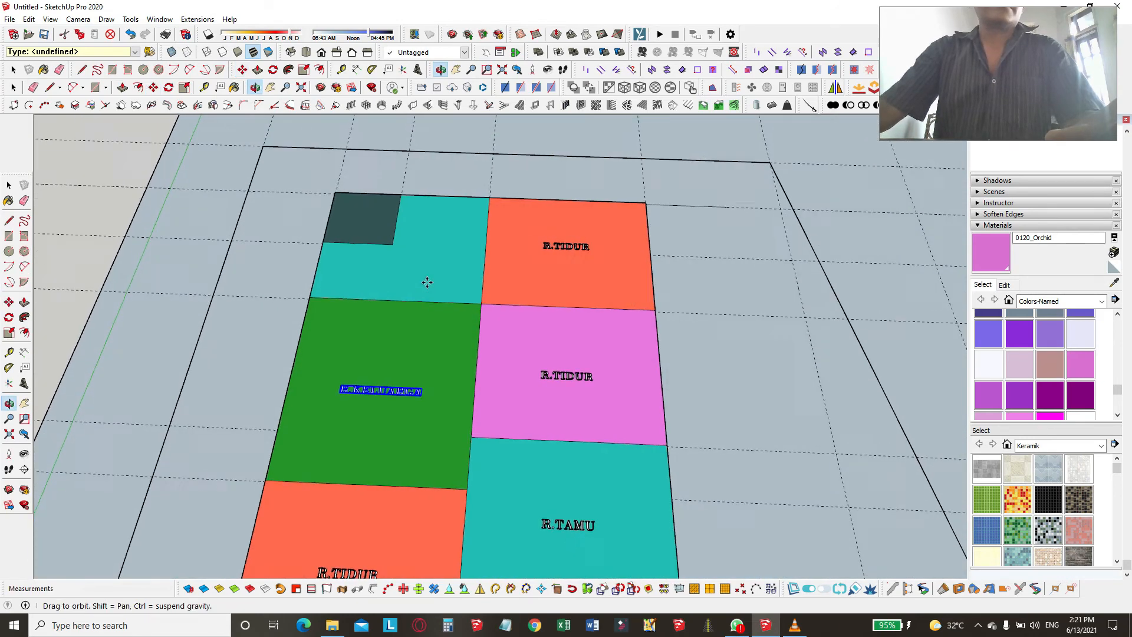
pyautogui.press('space')
pyautogui.click(24, 383)
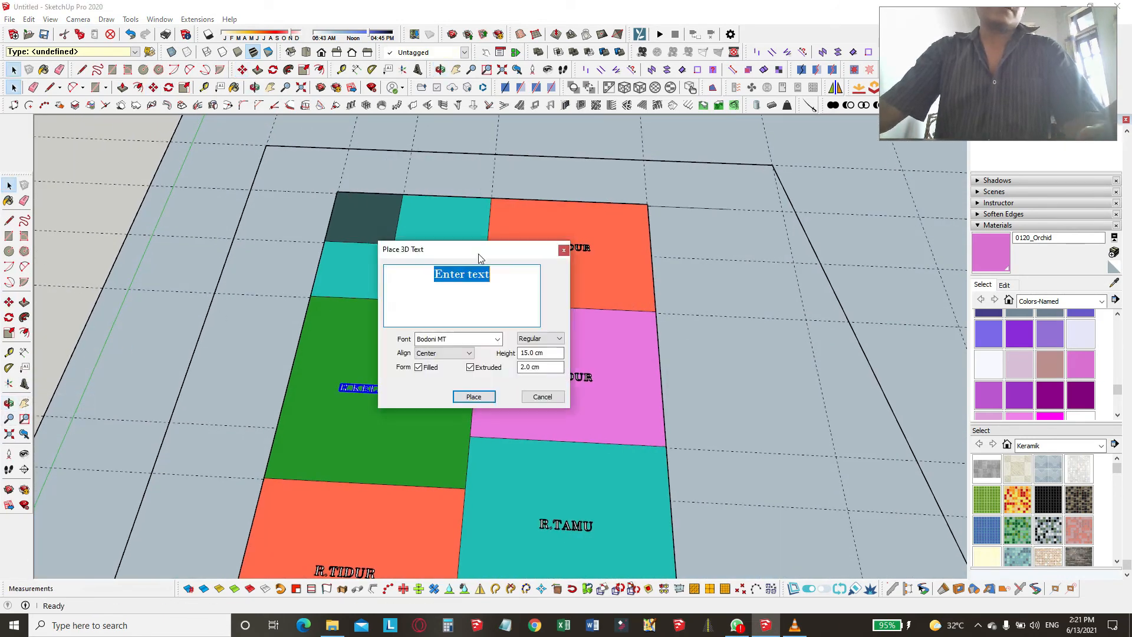
pyautogui.write('DAPUR')
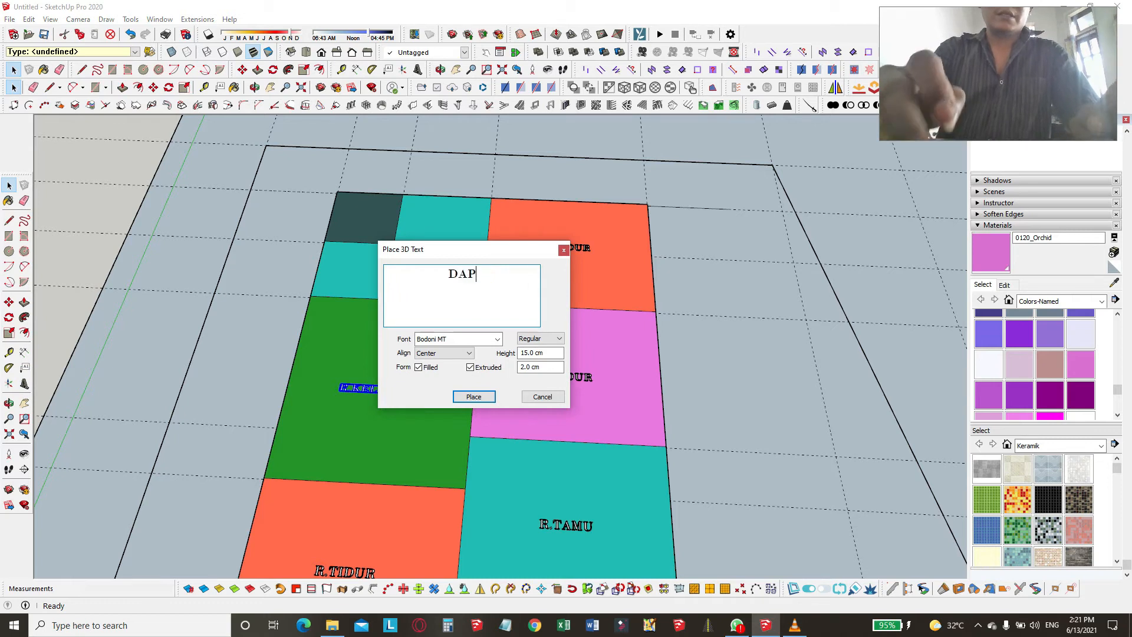
pyautogui.click(478, 402)
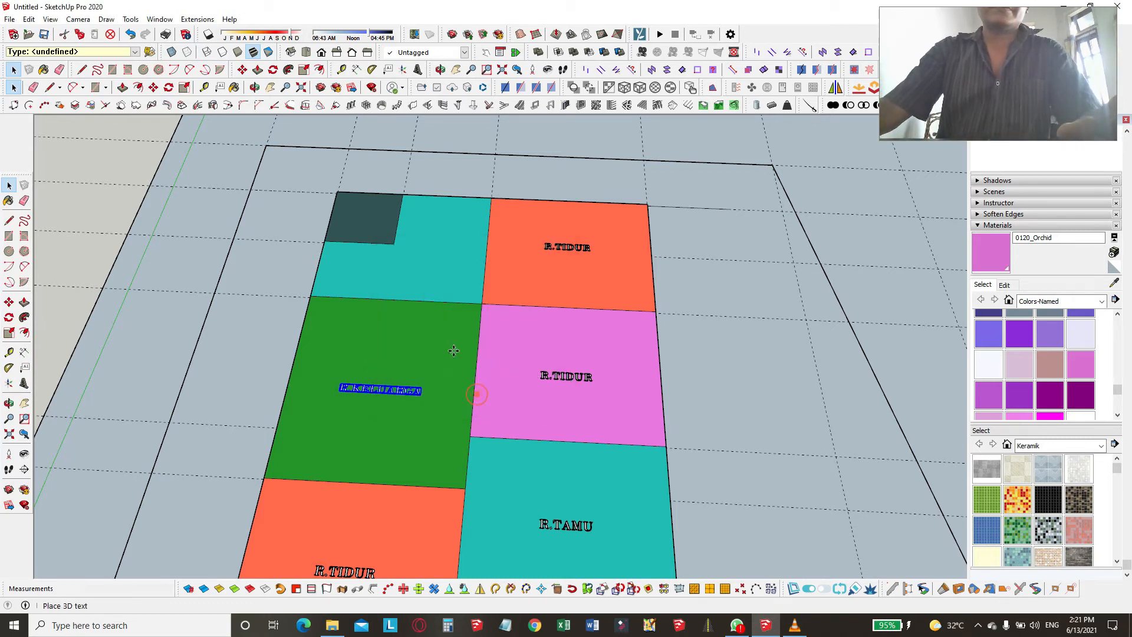
pyautogui.click(411, 268)
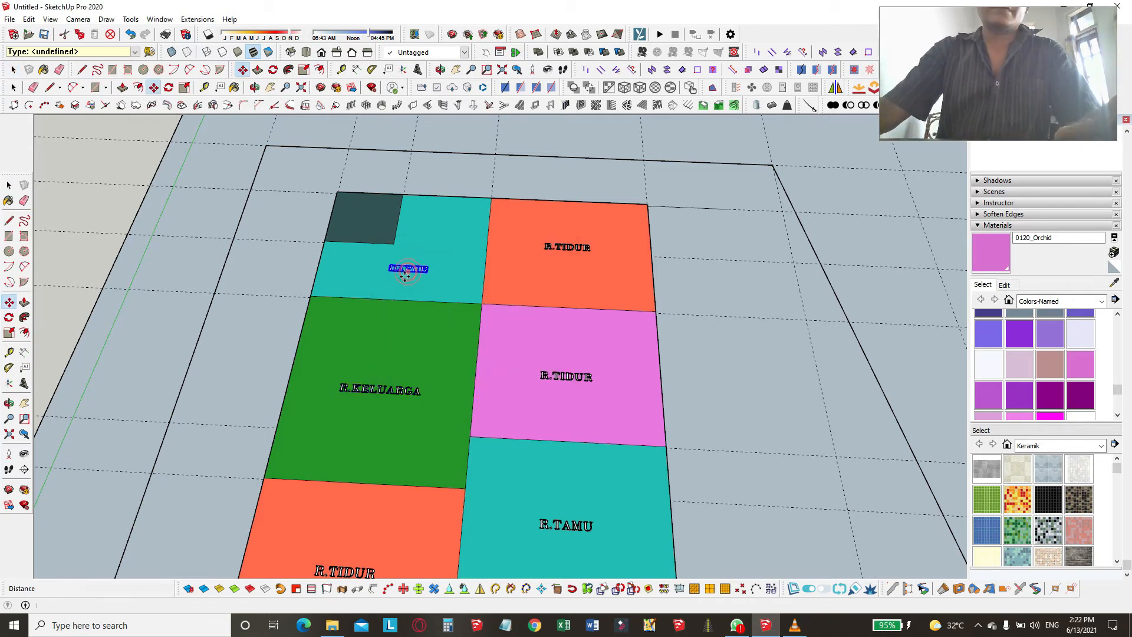
# - Place the 3D text "TOILET" in the small dark rear corner room and deselect it
pyautogui.hotkey('shift', 't')
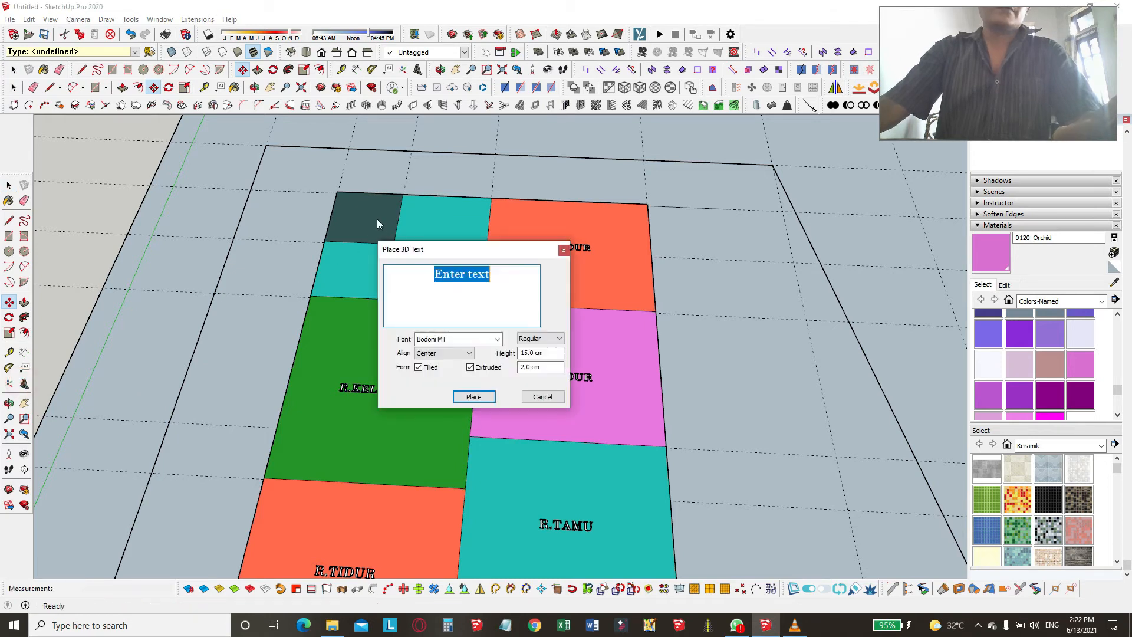
pyautogui.write('TOILET')
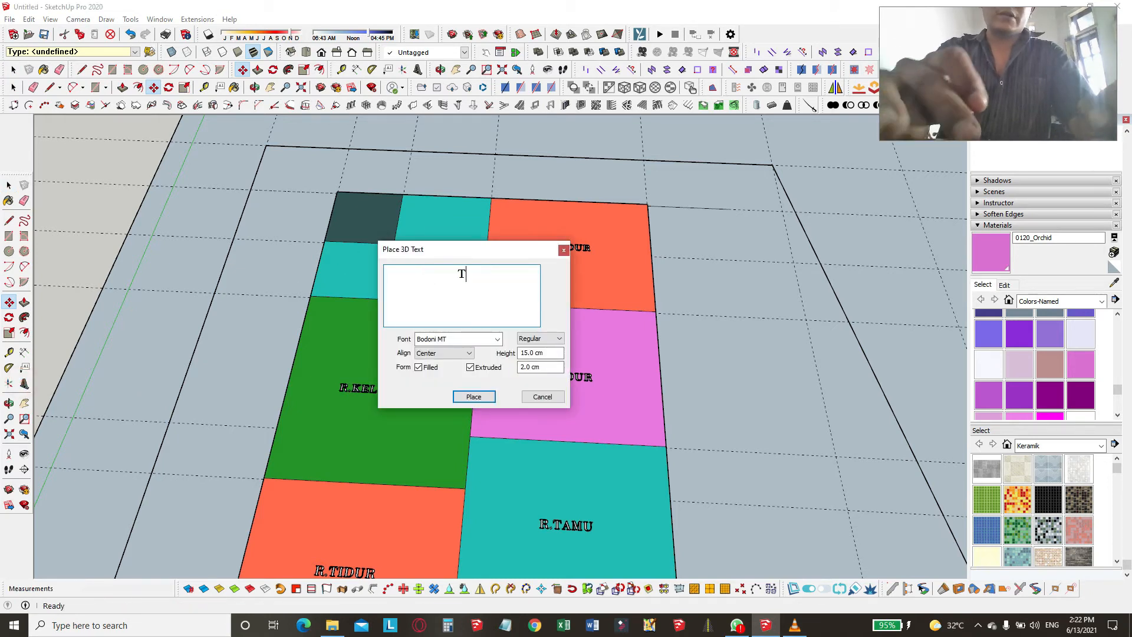
pyautogui.click(482, 402)
pyautogui.click(363, 217)
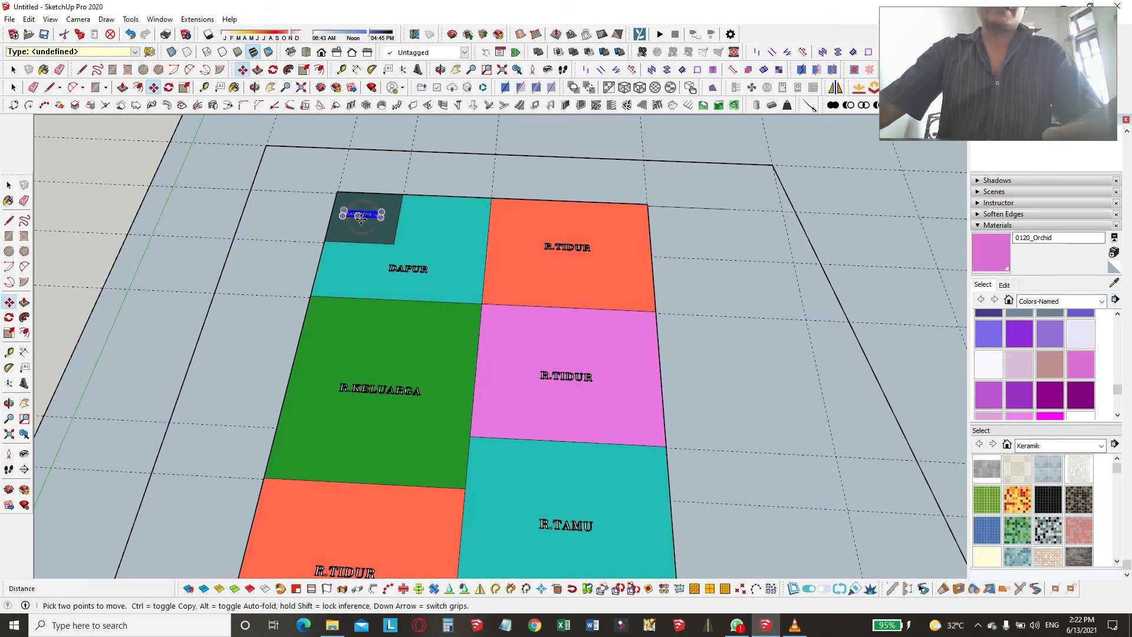
pyautogui.scroll(-3, 378, 218)
pyautogui.press('space')
pyautogui.click(955, 192)
pyautogui.scroll(4, 438, 244)
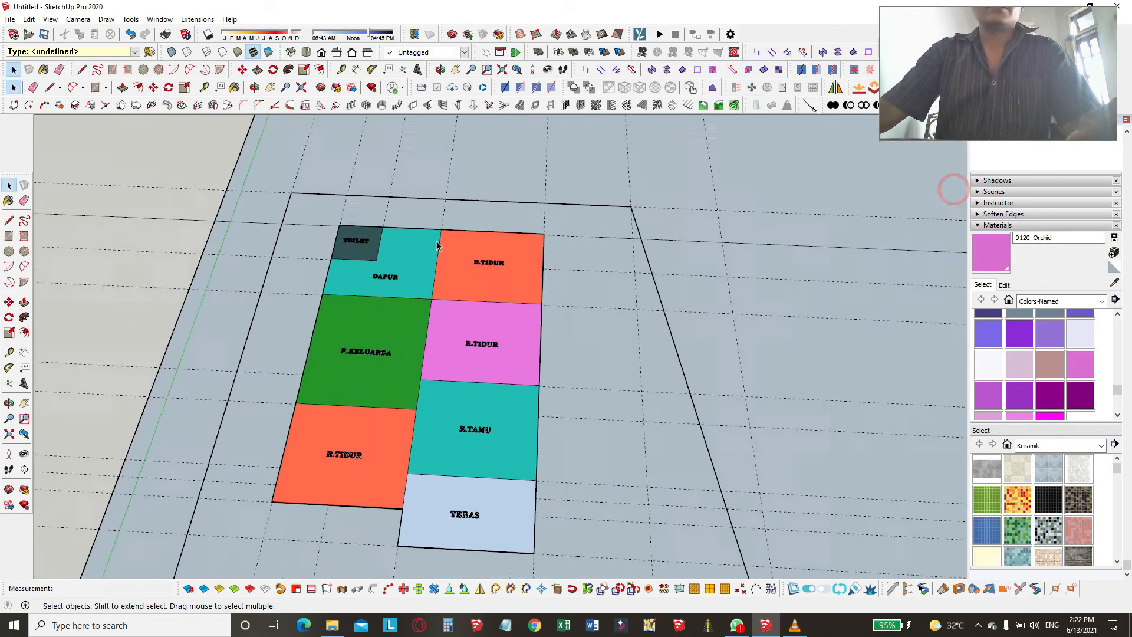
# - Draw a closed trapezoid on the guides between the terrace and the lot's slanted boundary, level with the front of TERAS
pyautogui.scroll(-2, 348, 177)
pyautogui.moveTo(384, 258); pyautogui.dragTo(457, 275, button='middle')
pyautogui.scroll(-4, 472, 266)
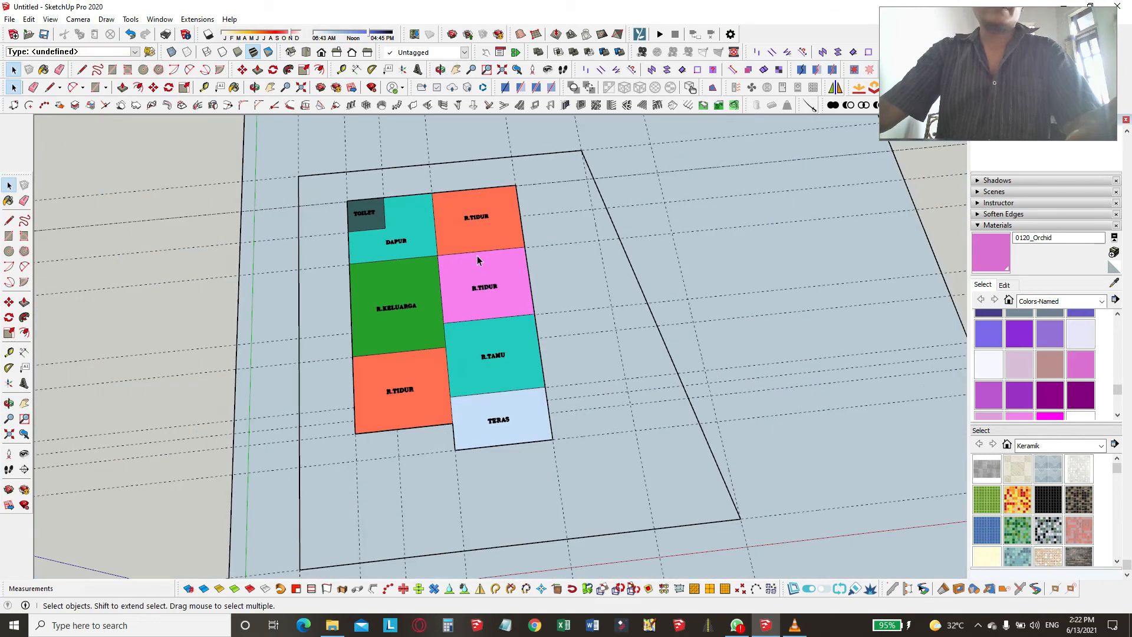
pyautogui.scroll(3, 445, 413)
pyautogui.scroll(-3, 427, 286)
pyautogui.moveTo(434, 360); pyautogui.dragTo(405, 382, button='middle')
pyautogui.scroll(2, 602, 410)
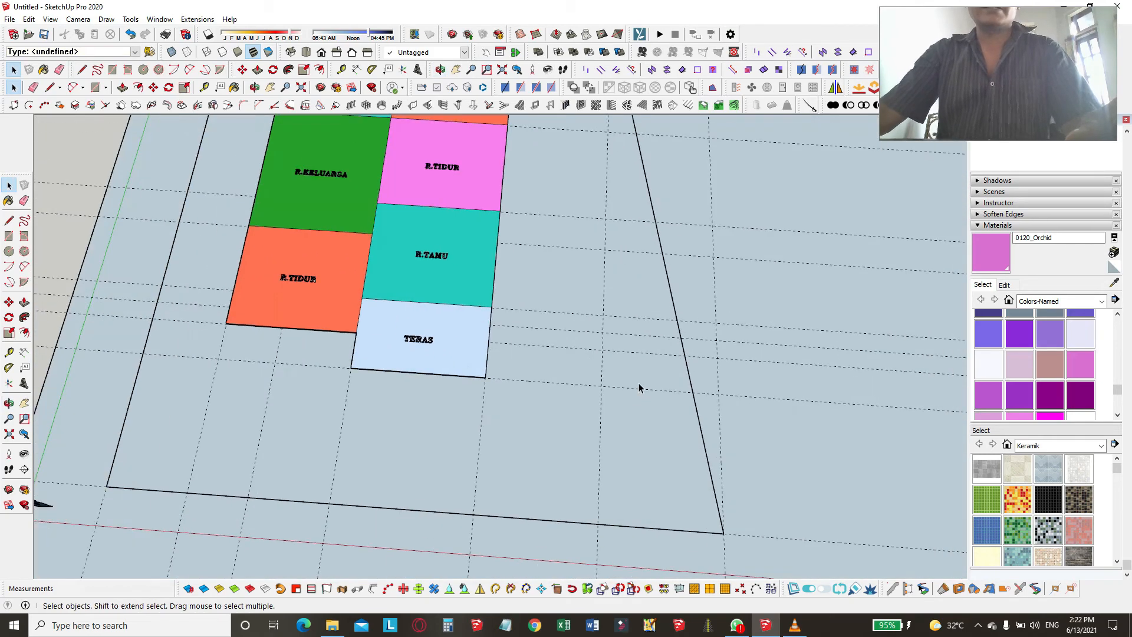
pyautogui.press('l')
pyautogui.scroll(2, 633, 363)
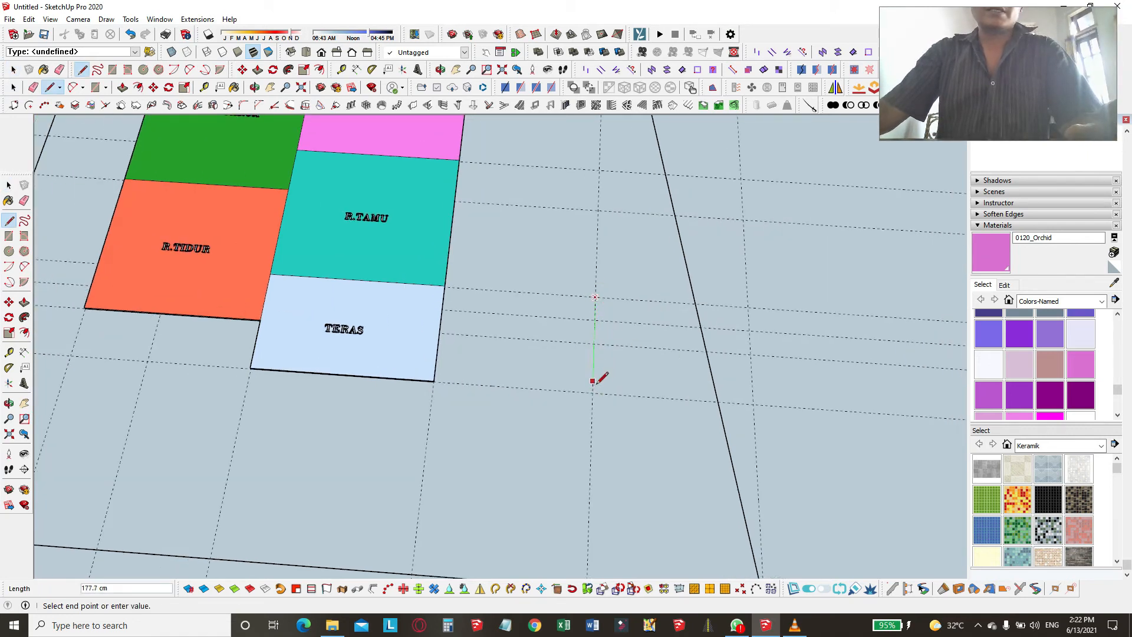
pyautogui.click(593, 392)
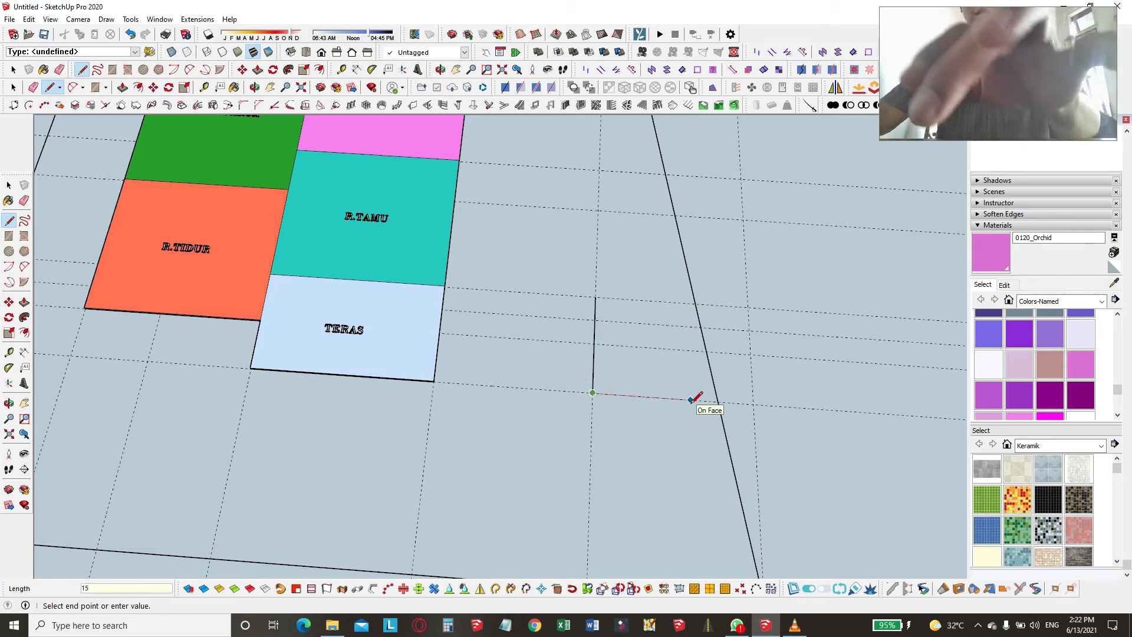
pyautogui.press('Return')
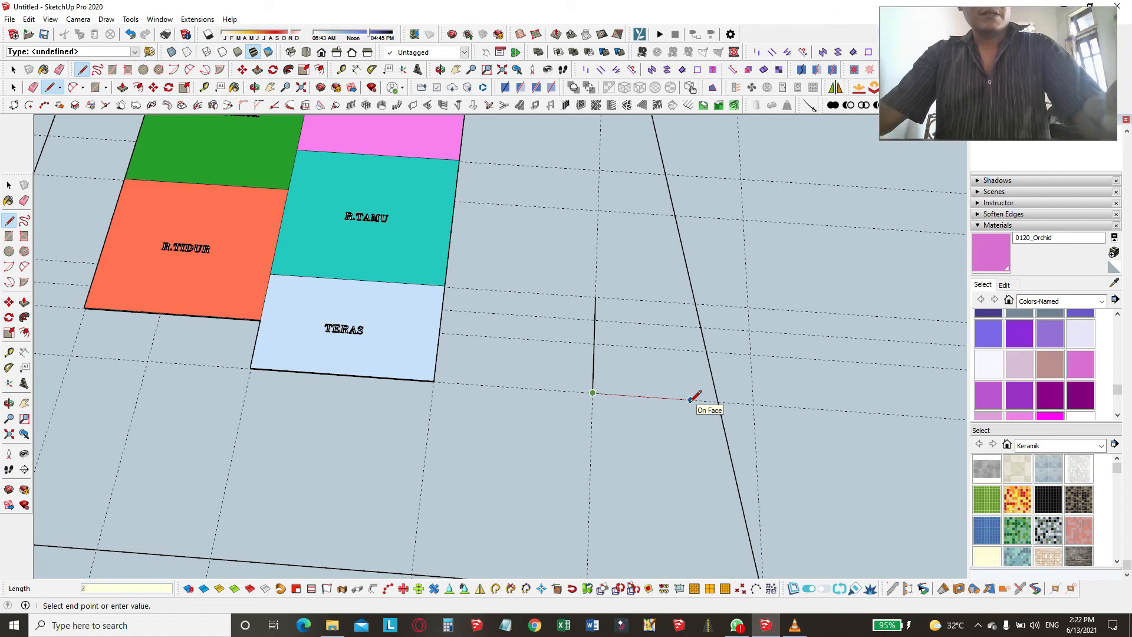
pyautogui.click(699, 401)
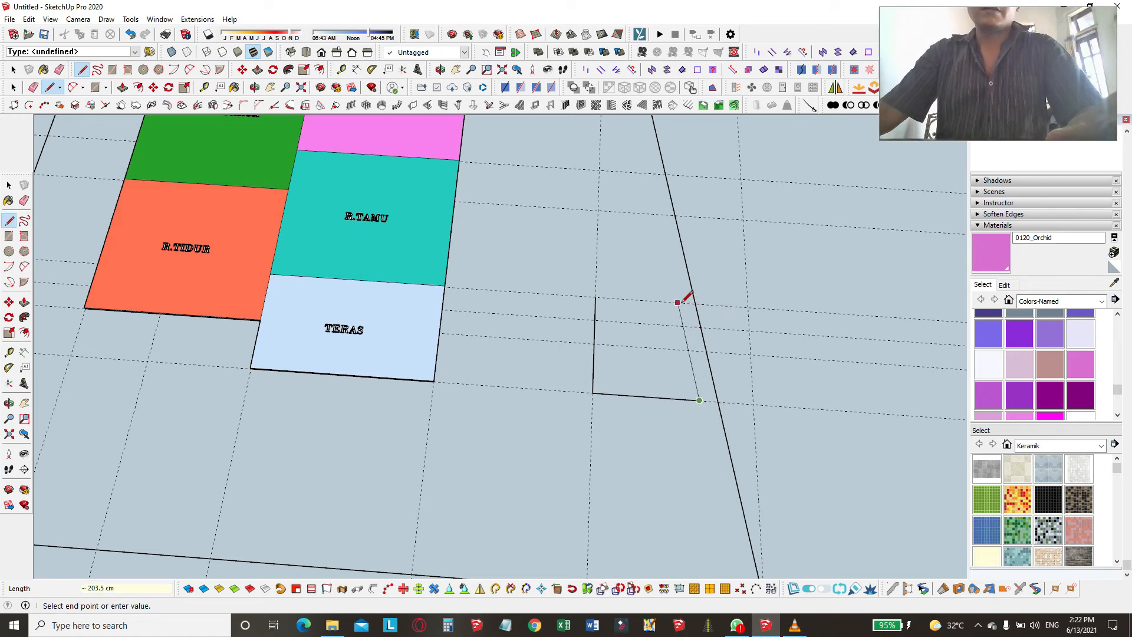
pyautogui.click(678, 302)
pyautogui.click(596, 297)
pyautogui.press('space')
# - Group the new trapezoid's face and edges and paint the group with 0114_BlueViolet
pyautogui.click(678, 376)
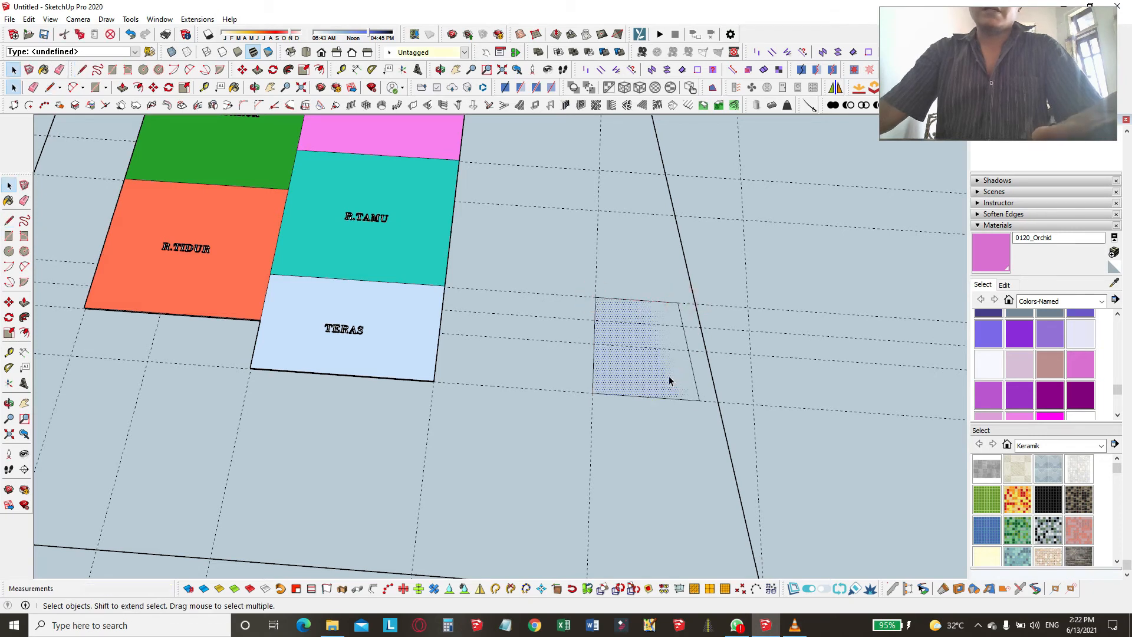
pyautogui.doubleClick(657, 375)
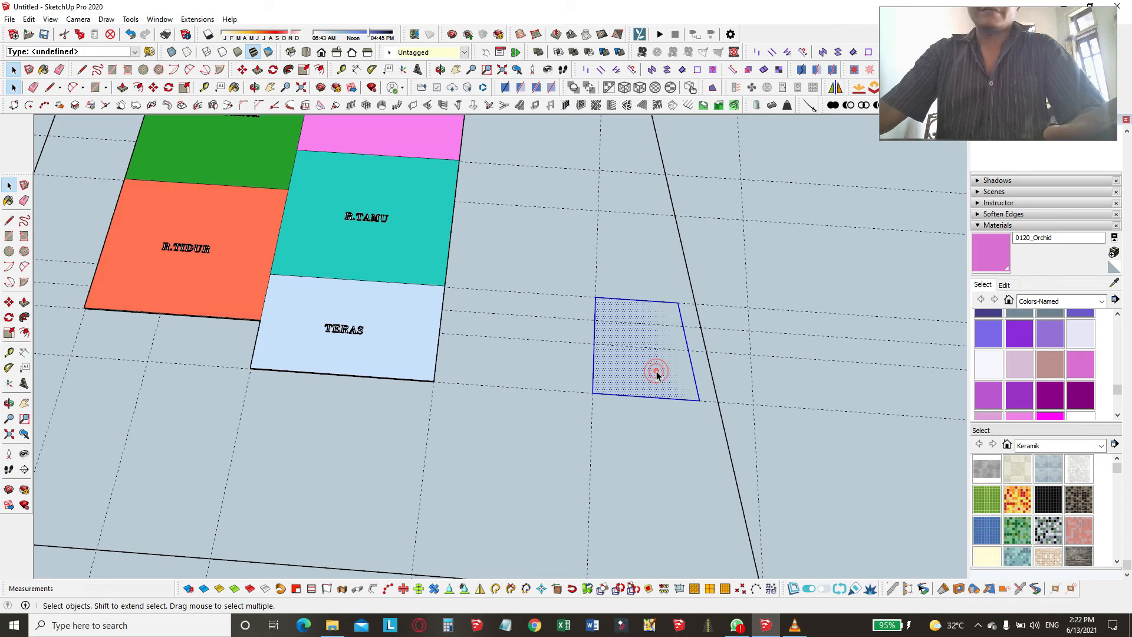
pyautogui.rightClick(656, 373)
pyautogui.click(705, 198)
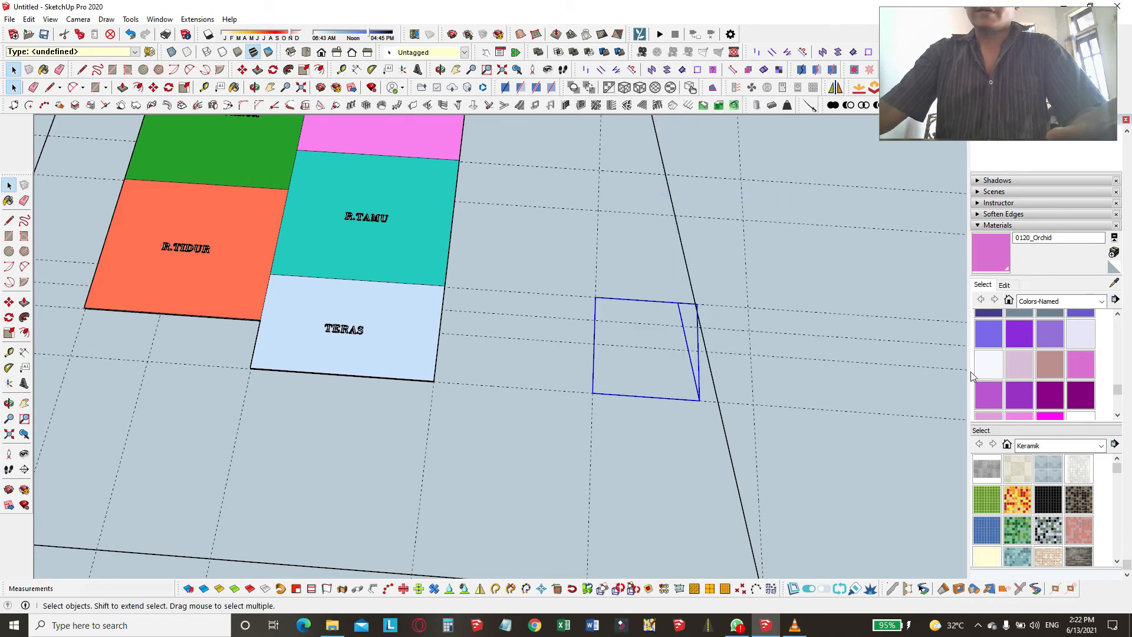
pyautogui.click(1027, 339)
pyautogui.click(663, 358)
pyautogui.press('space')
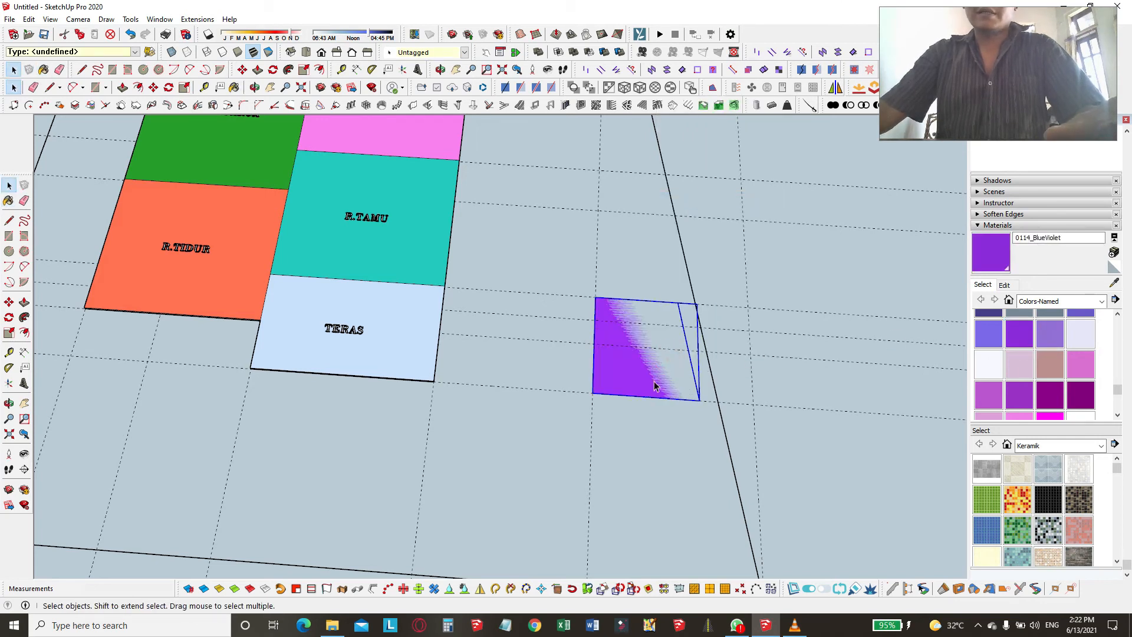
# - Push/Pull the violet trapezoid's face up about 18 cm inside its group, and leave group editing
pyautogui.doubleClick(654, 384)
pyautogui.press('p')
pyautogui.click(655, 383)
pyautogui.click(655, 383)
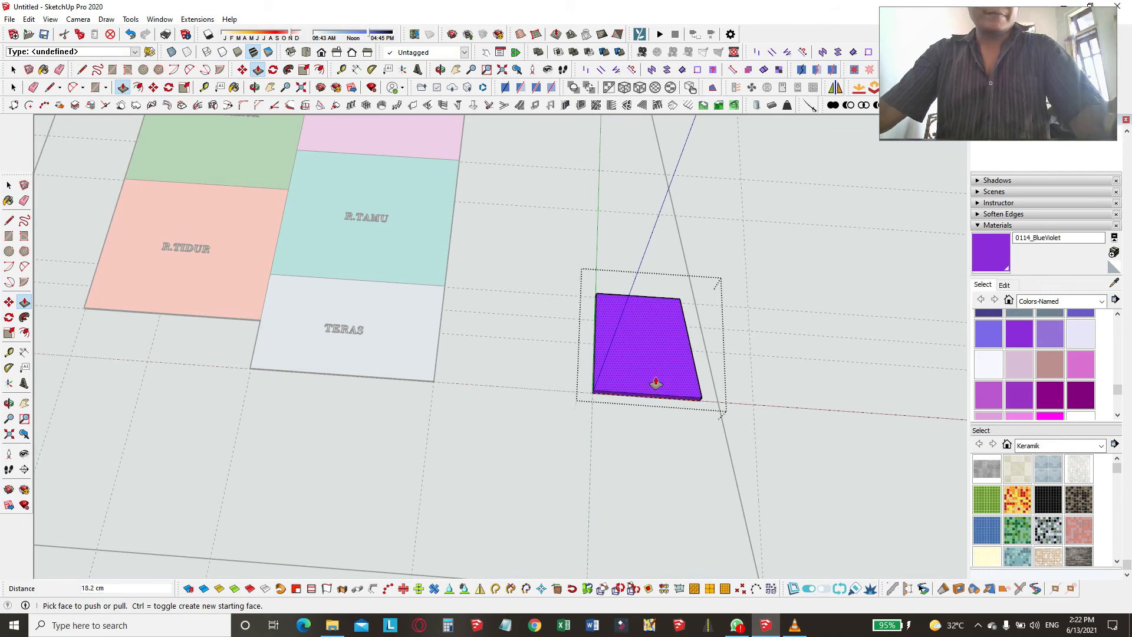
pyautogui.scroll(-3, 713, 380)
pyautogui.press('space')
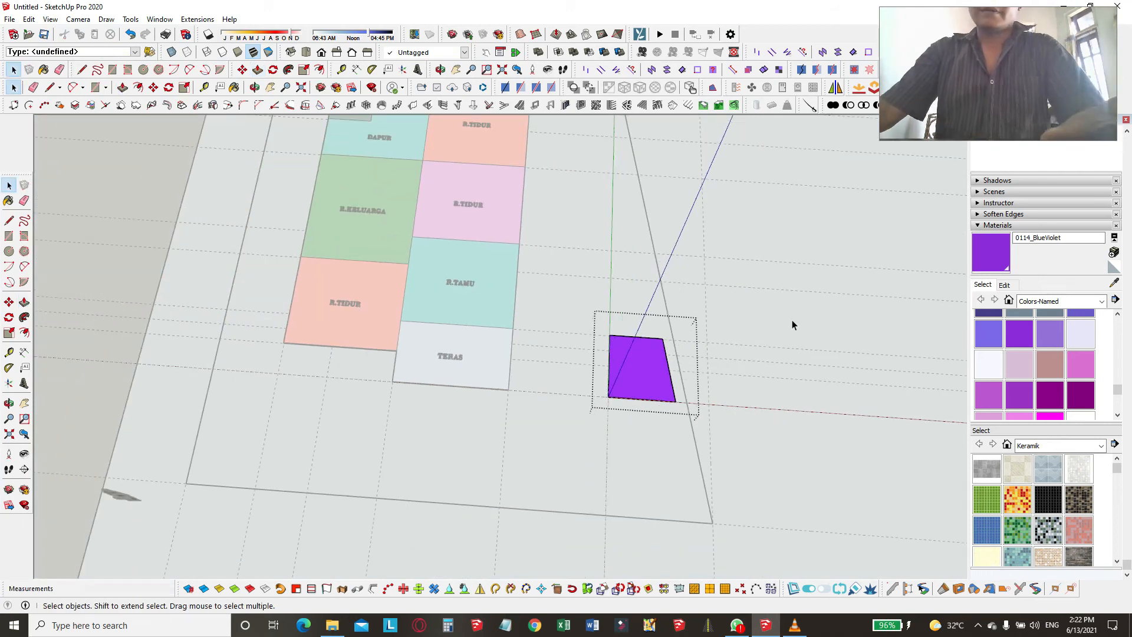
pyautogui.click(791, 319)
pyautogui.scroll(-2, 794, 342)
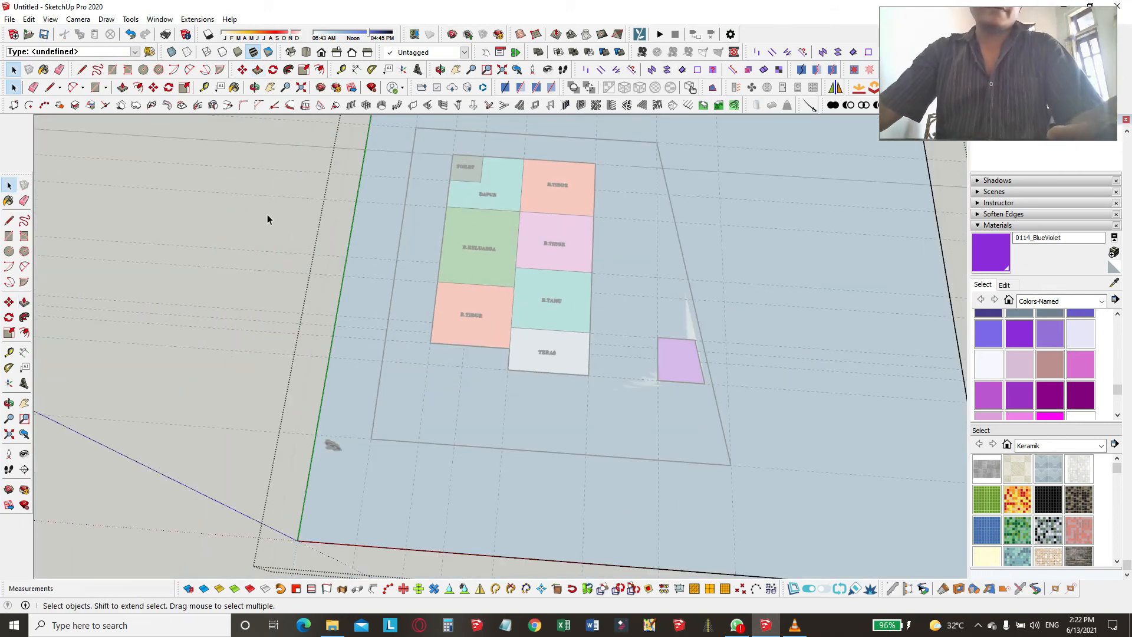
pyautogui.click(213, 231)
# - Place the 3D text "BAK TANAM" in the middle of the violet trapezoid and deselect it
pyautogui.click(24, 384)
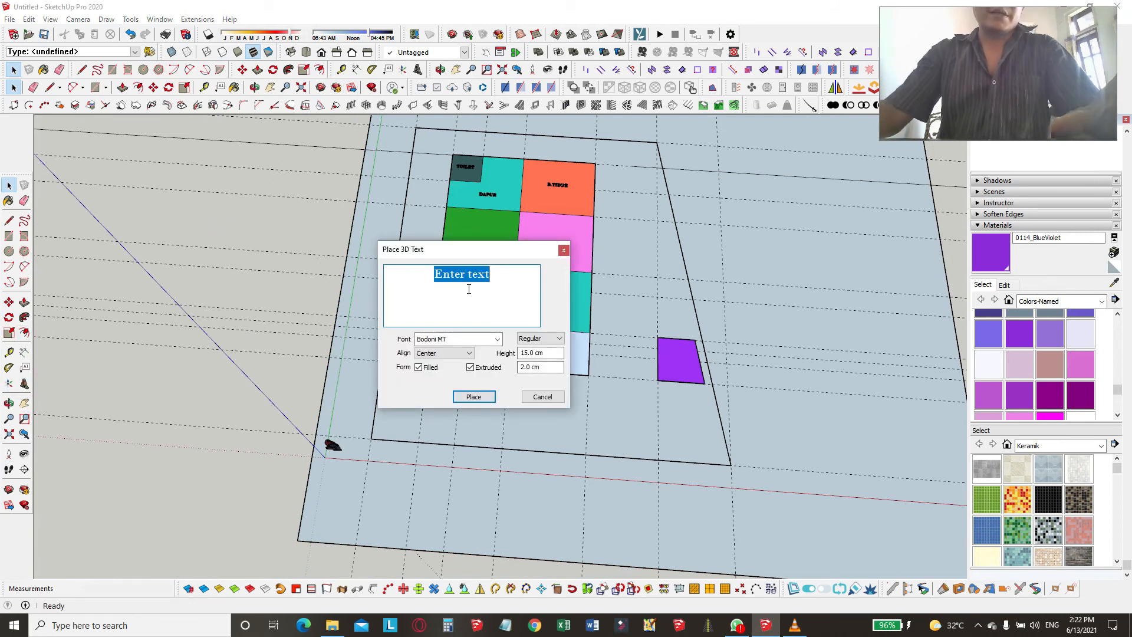
pyautogui.write('BAK T')
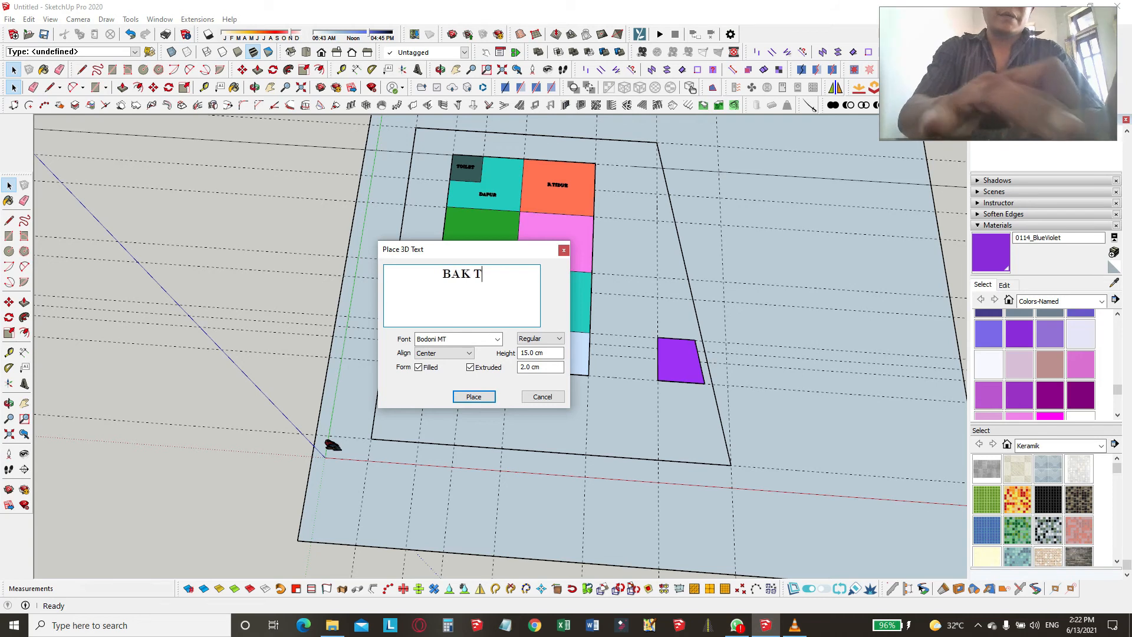
pyautogui.write('ANAM')
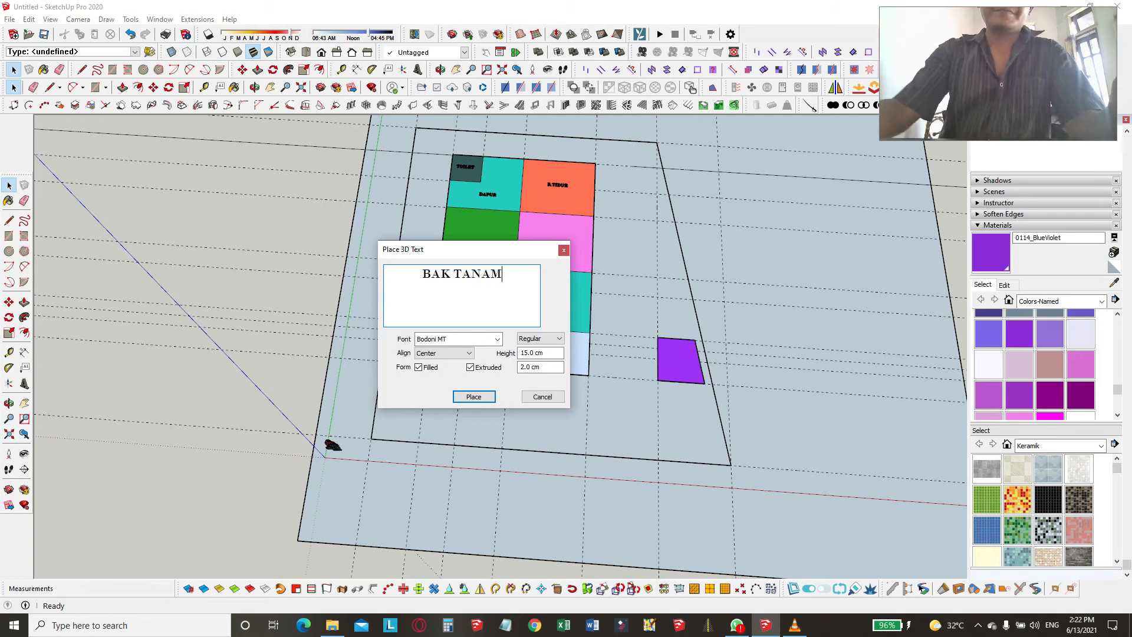
pyautogui.click(474, 397)
pyautogui.scroll(5, 678, 360)
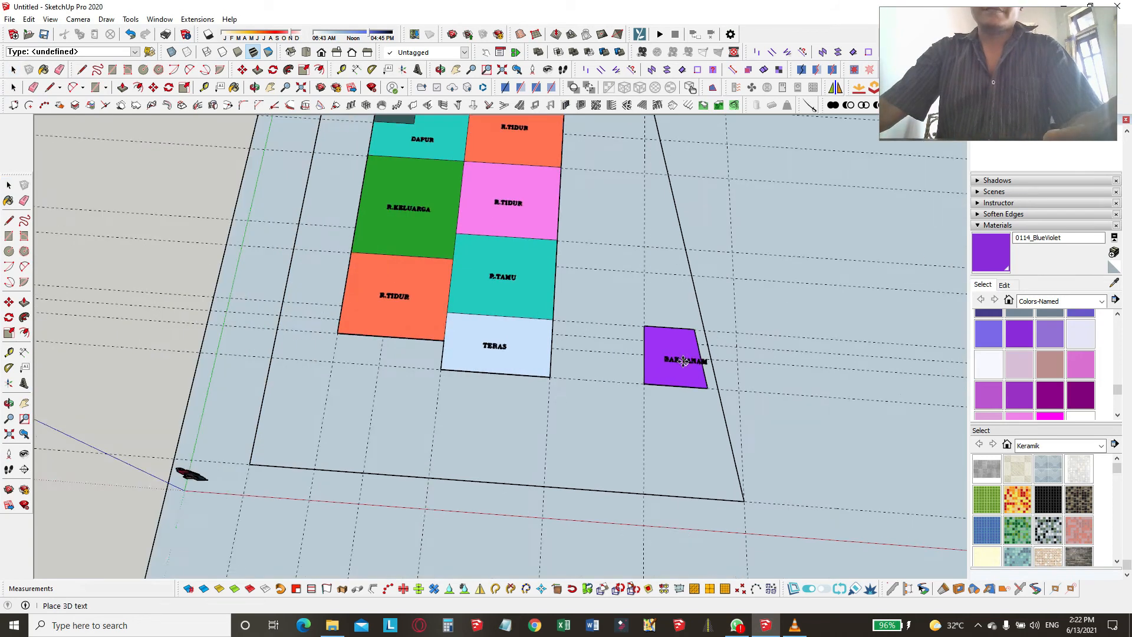
pyautogui.click(673, 357)
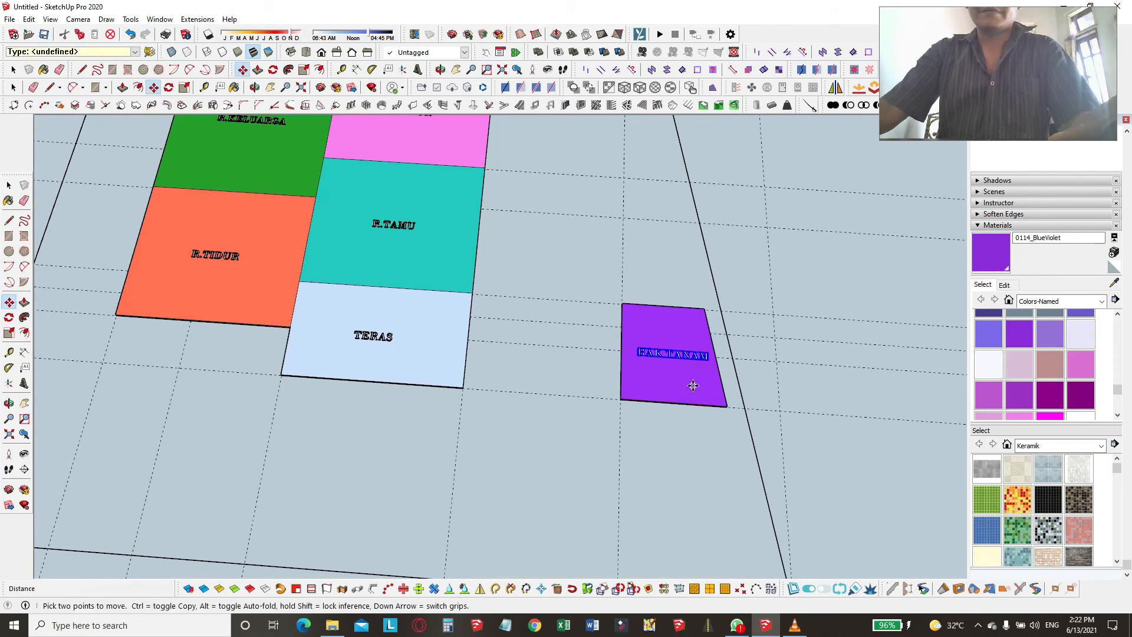
pyautogui.press('space')
pyautogui.scroll(-10, 589, 377)
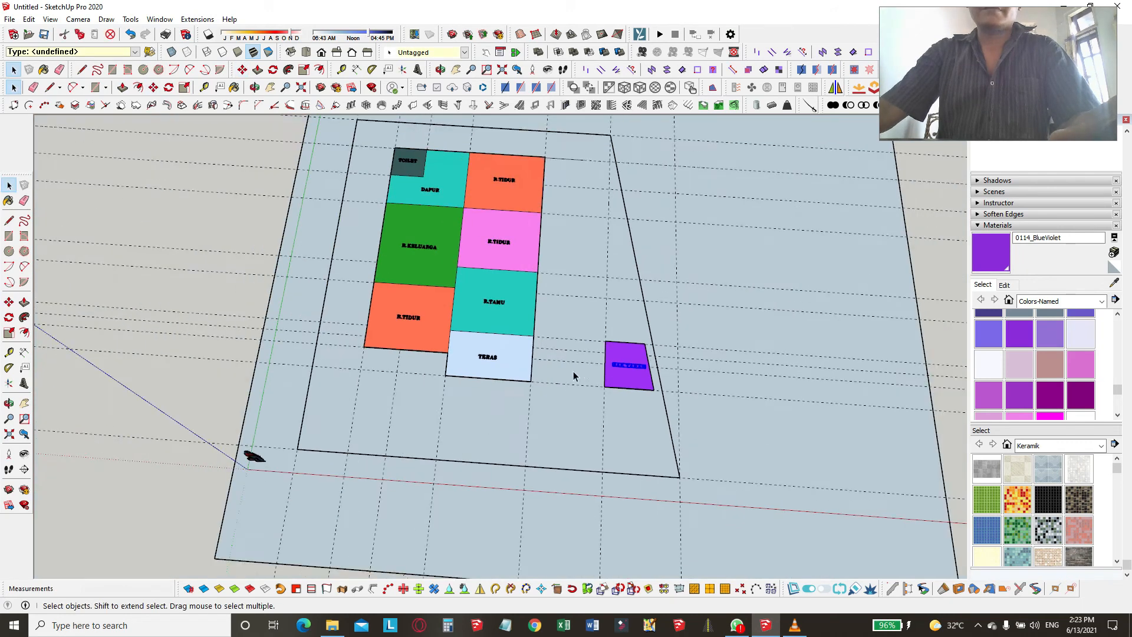
pyautogui.click(848, 212)
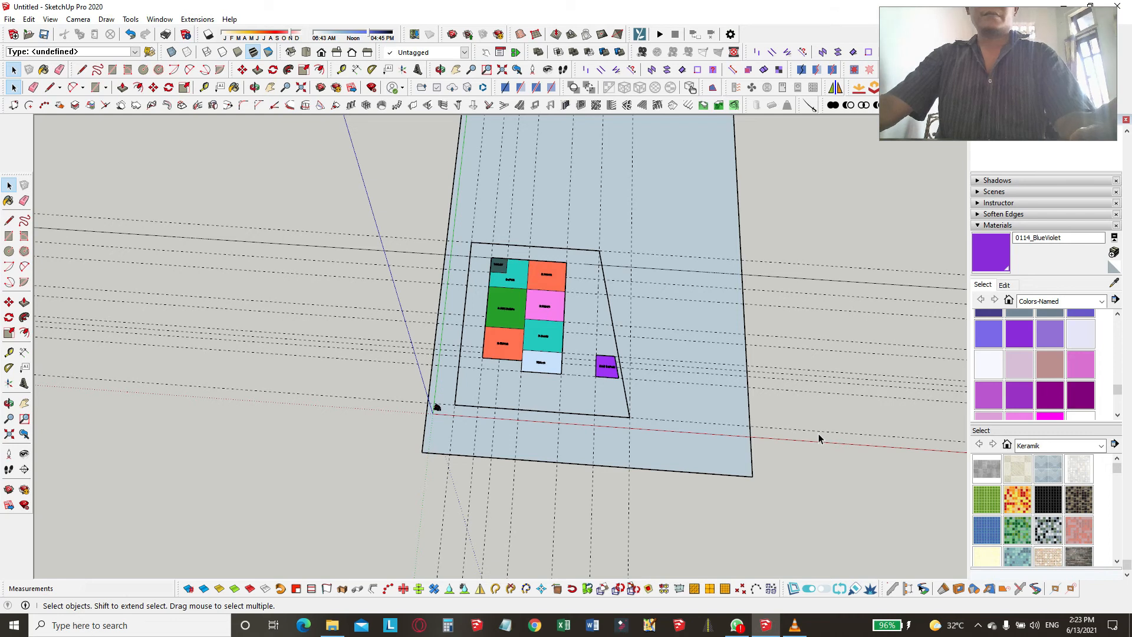
# - Switch the camera from perspective to parallel projection for viewing the floor plan
pyautogui.scroll(5, 581, 372)
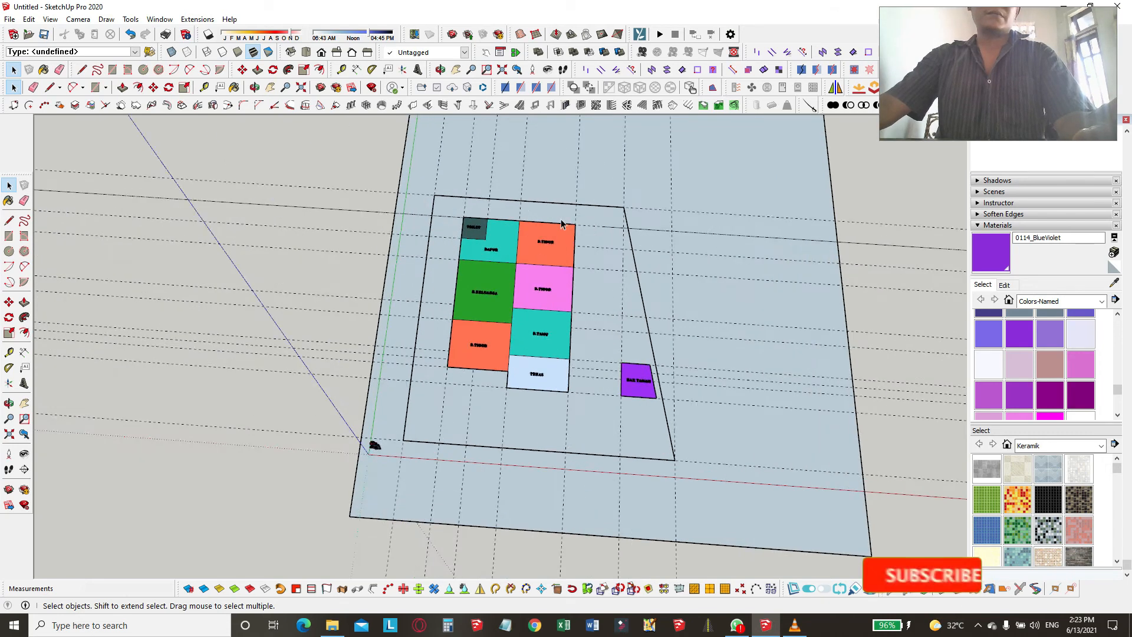
pyautogui.scroll(-1, 492, 309)
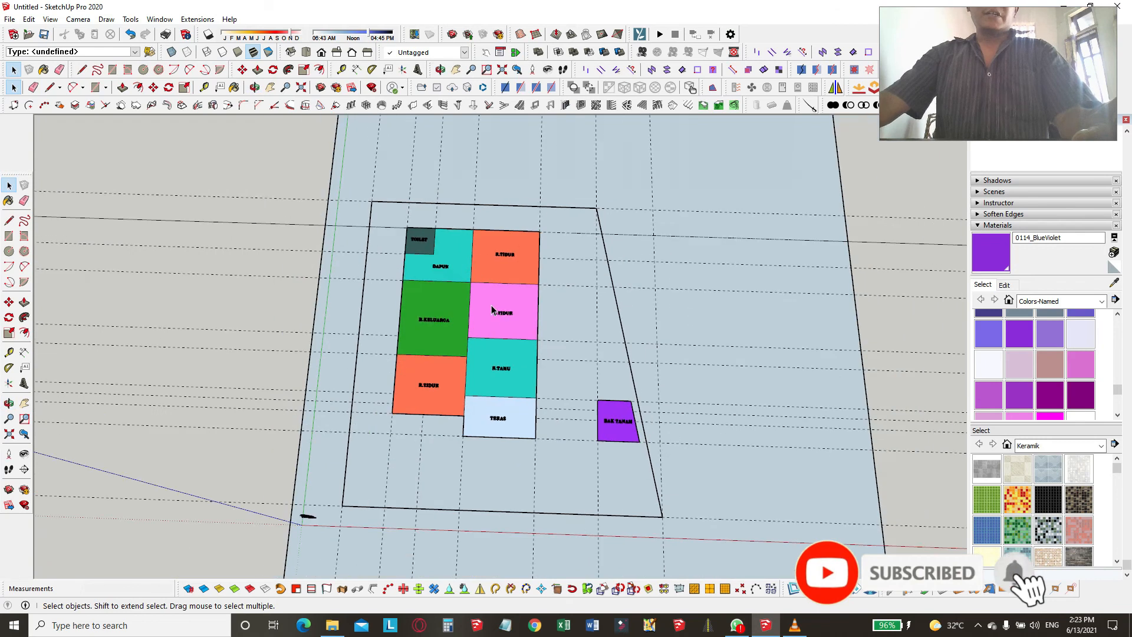
pyautogui.scroll(3, 505, 326)
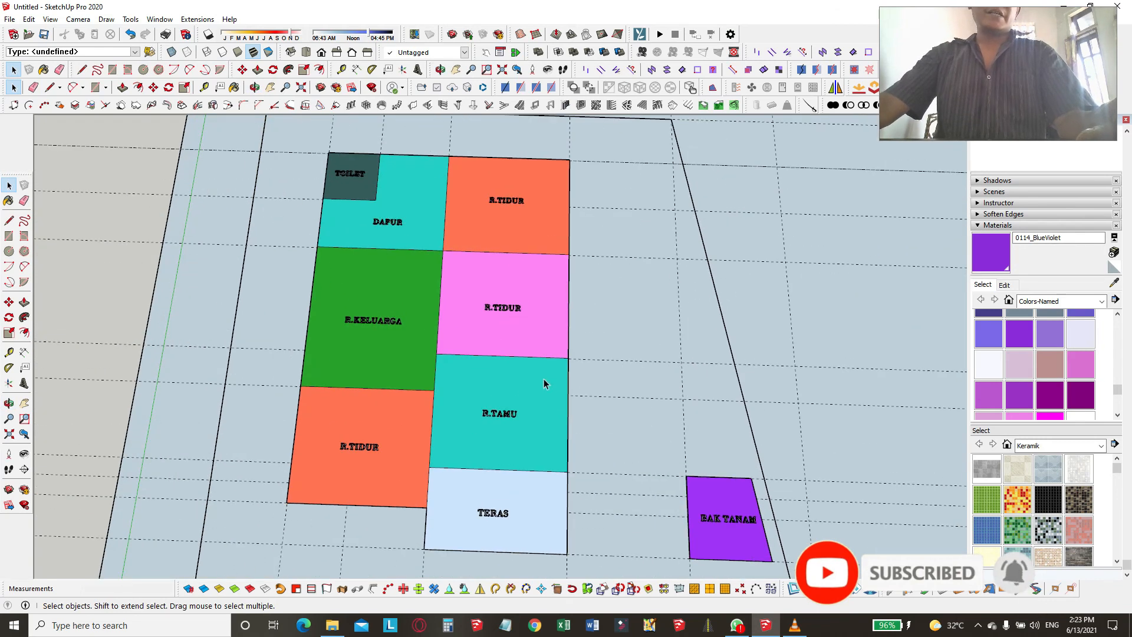
pyautogui.scroll(-2, 544, 384)
pyautogui.click(51, 20)
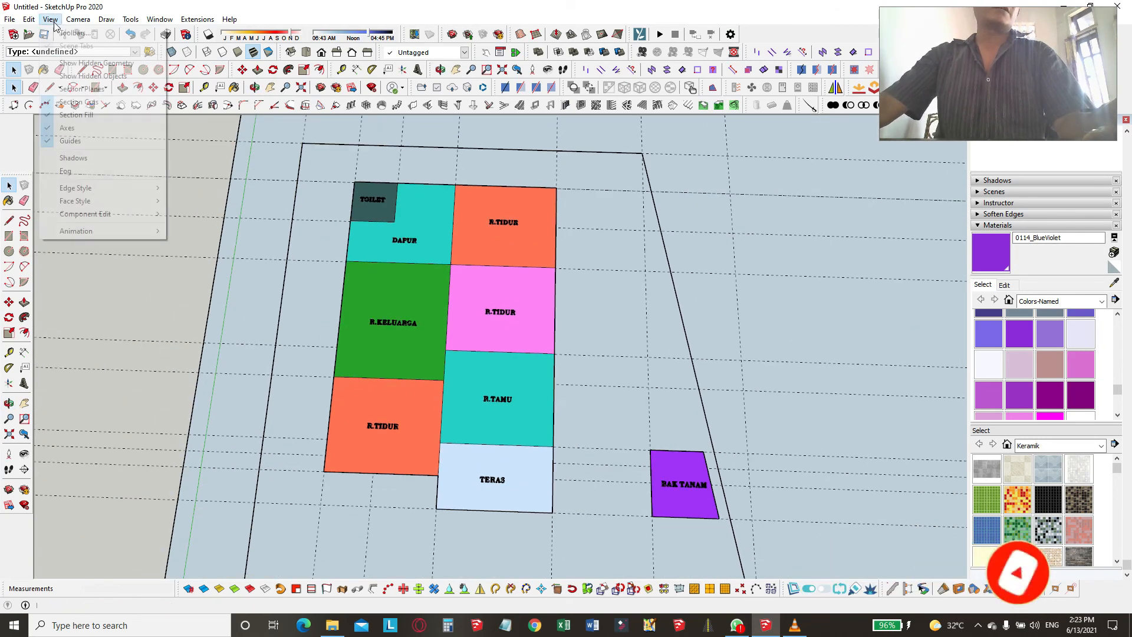
pyautogui.moveTo(72, 24)
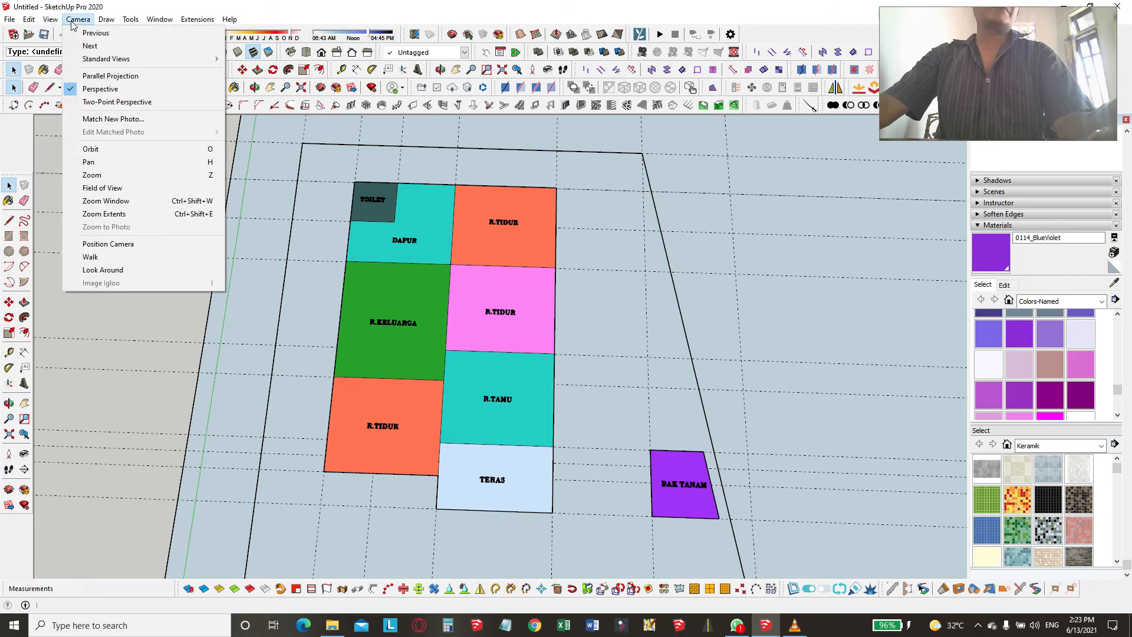
pyautogui.click(77, 78)
pyautogui.scroll(3, 458, 433)
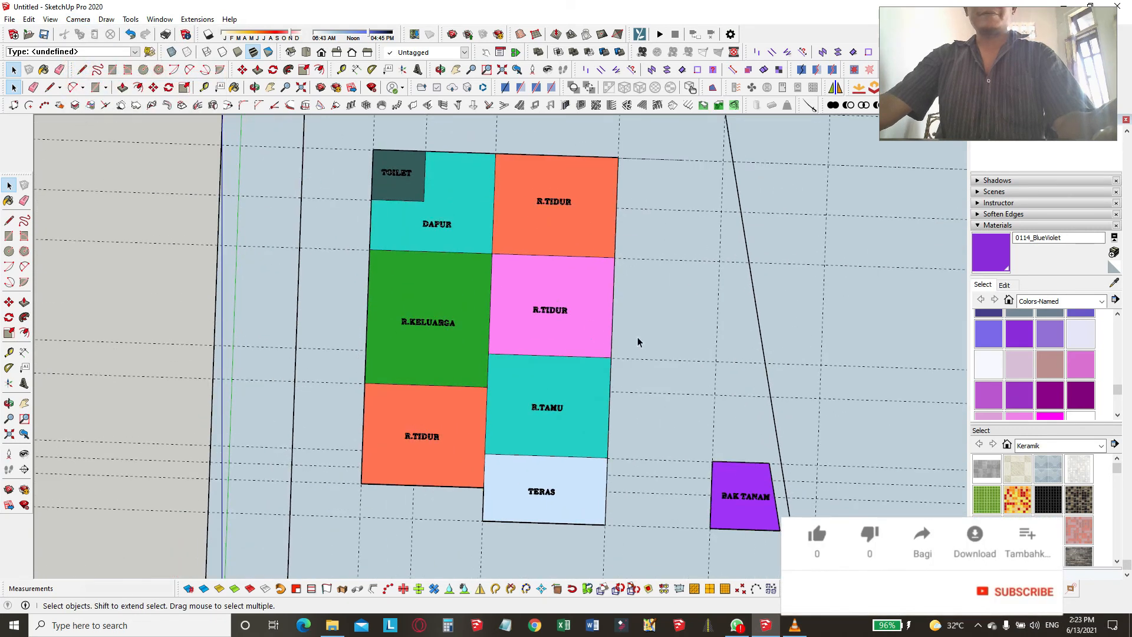
# - Examine the labelled floor plan and the planter within the lot, from above and from an oblique angle
pyautogui.scroll(-3, 441, 312)
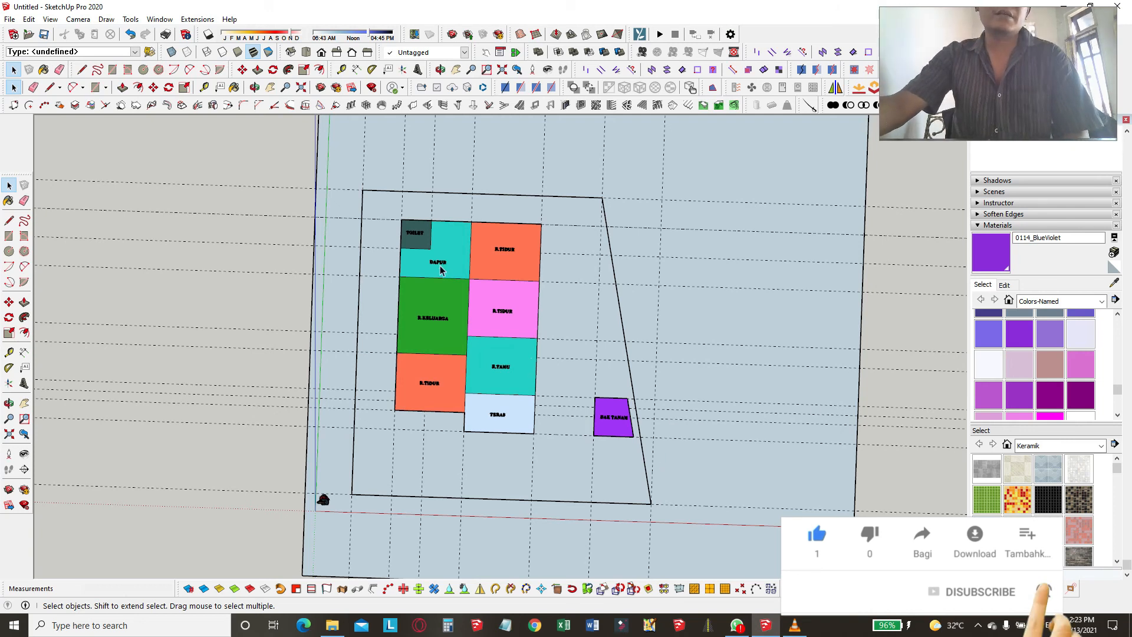
pyautogui.scroll(-3, 441, 271)
pyautogui.scroll(5, 483, 319)
pyautogui.scroll(-4, 470, 325)
pyautogui.scroll(5, 490, 376)
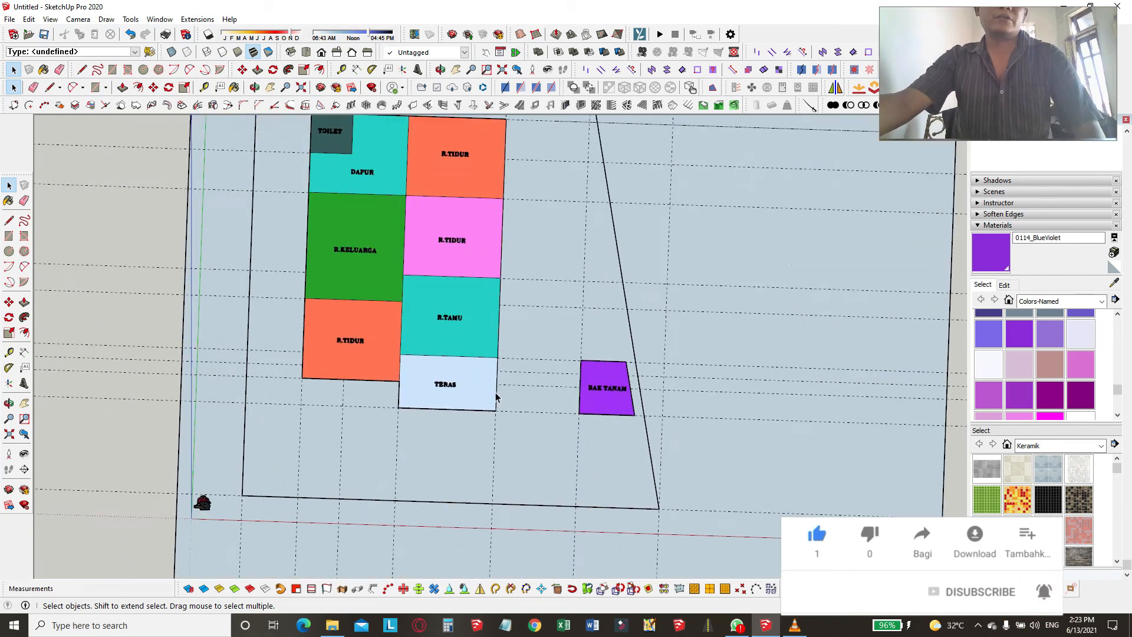
pyautogui.scroll(-3, 483, 385)
pyautogui.moveTo(484, 385)
pyautogui.mouseDown(button='middle')
pyautogui.moveTo(571, 210)
pyautogui.moveTo(522, 274)
pyautogui.mouseUp(button='middle')
pyautogui.moveTo(348, 339); pyautogui.dragTo(354, 307, button='middle')
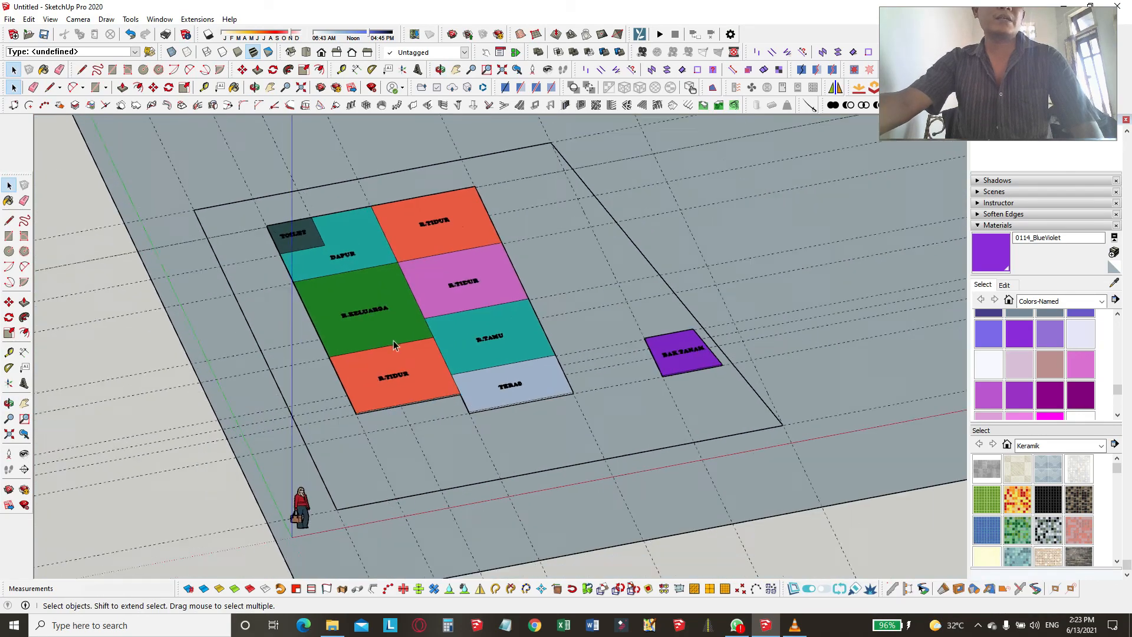